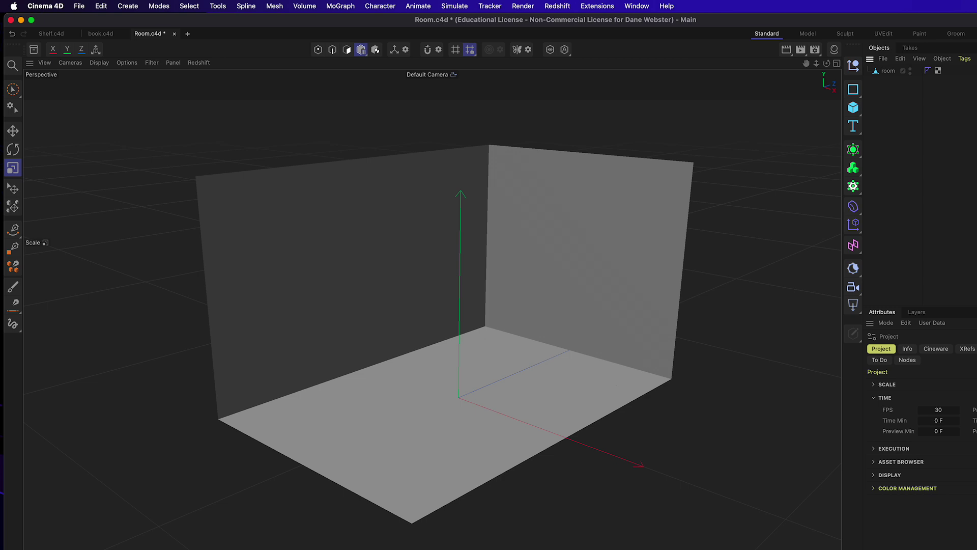
# - Look over the shelf and book scenes, and save Room.c4d
pyautogui.click(52, 34)
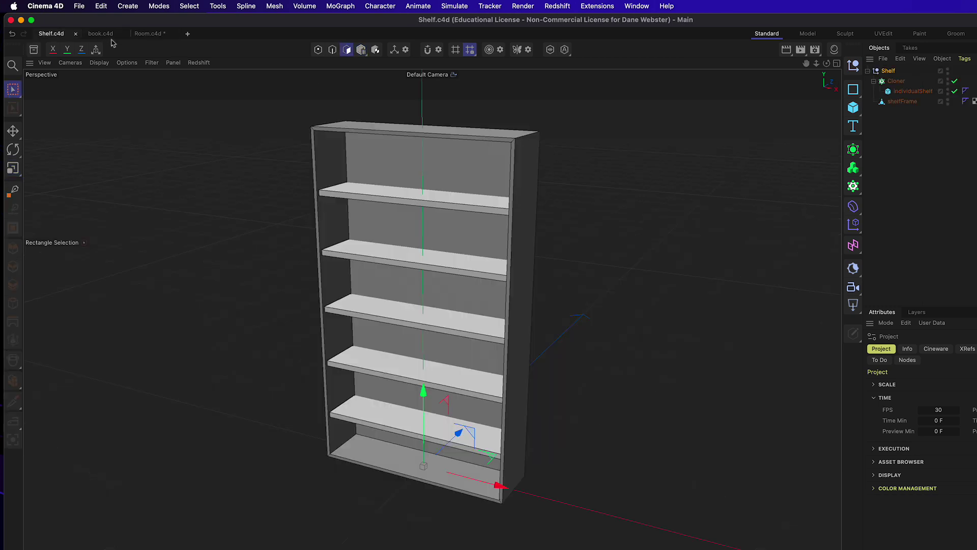
pyautogui.click(104, 37)
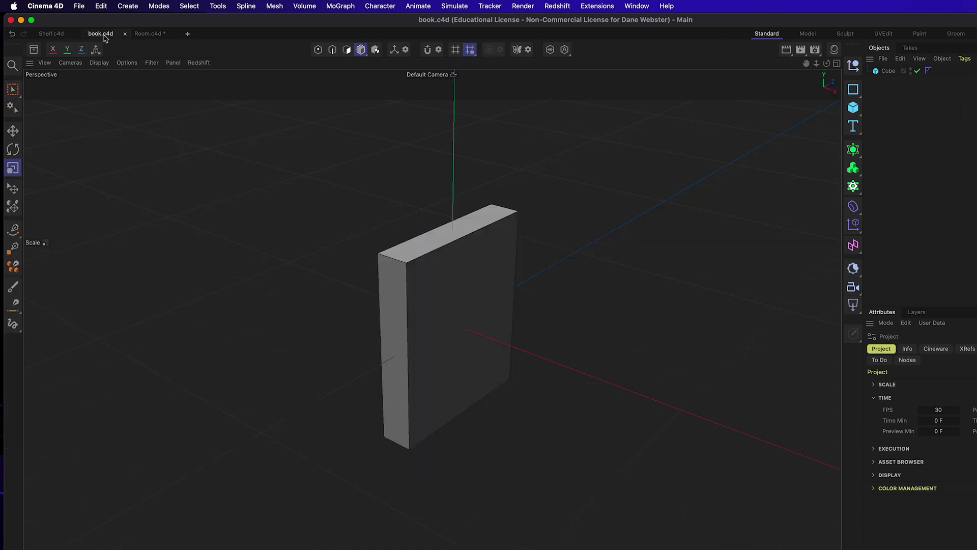
pyautogui.click(154, 36)
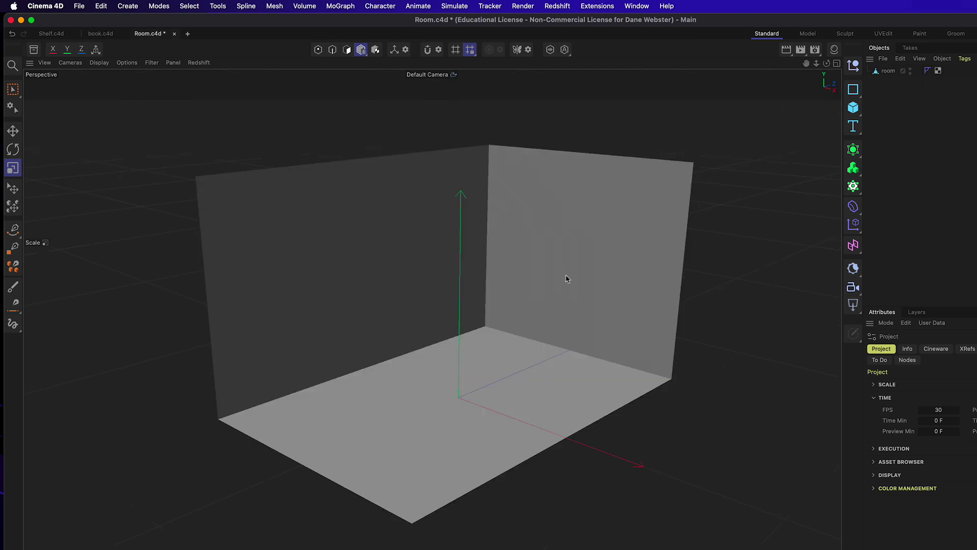
pyautogui.press('super+s')
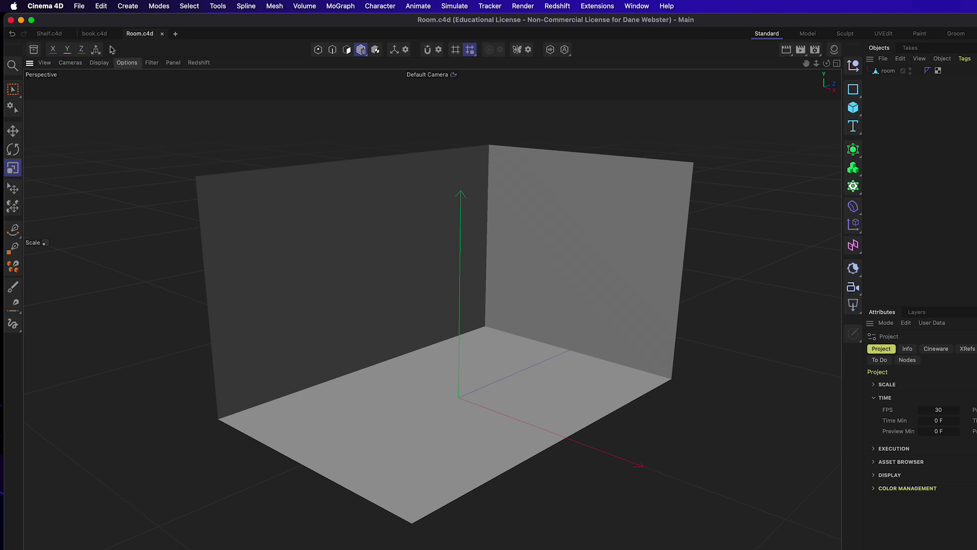
# - Add book.c4d as an XRef in the Shelf.c4d scene, keeping the default reference options
pyautogui.click(95, 34)
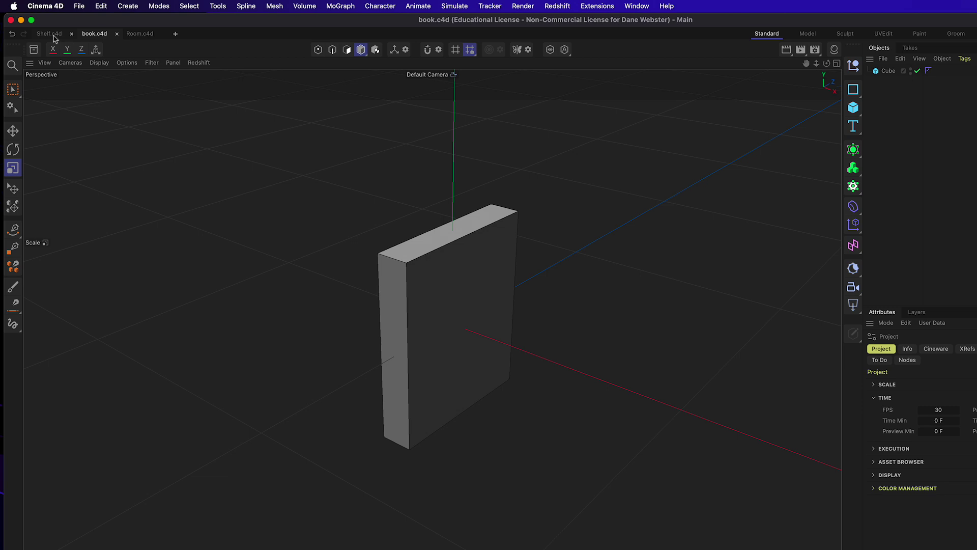
pyautogui.click(53, 35)
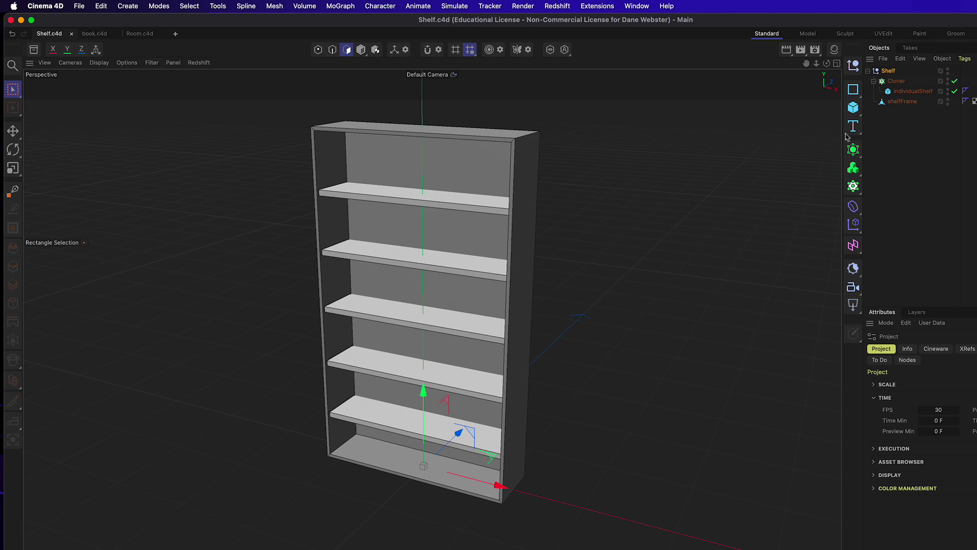
pyautogui.click(126, 6)
pyautogui.moveTo(154, 210)
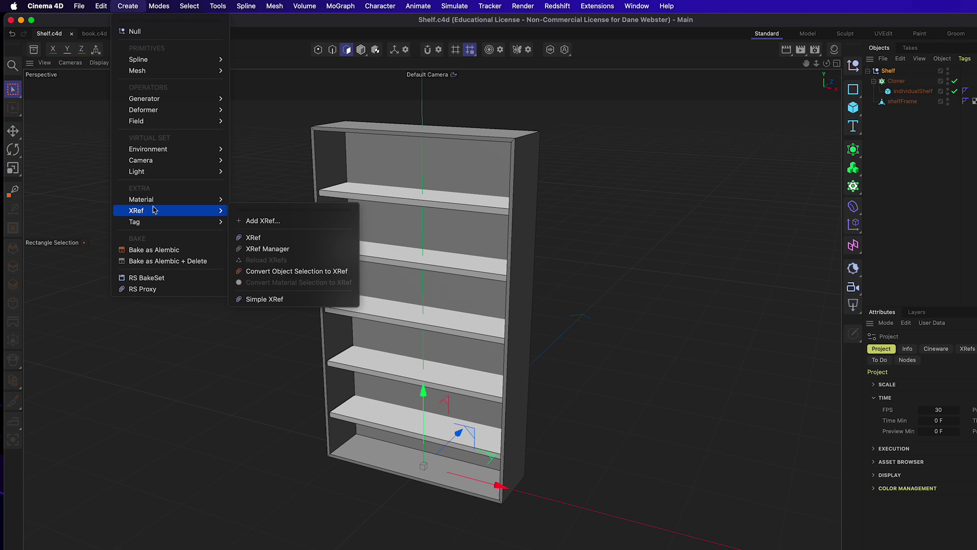
pyautogui.click(274, 221)
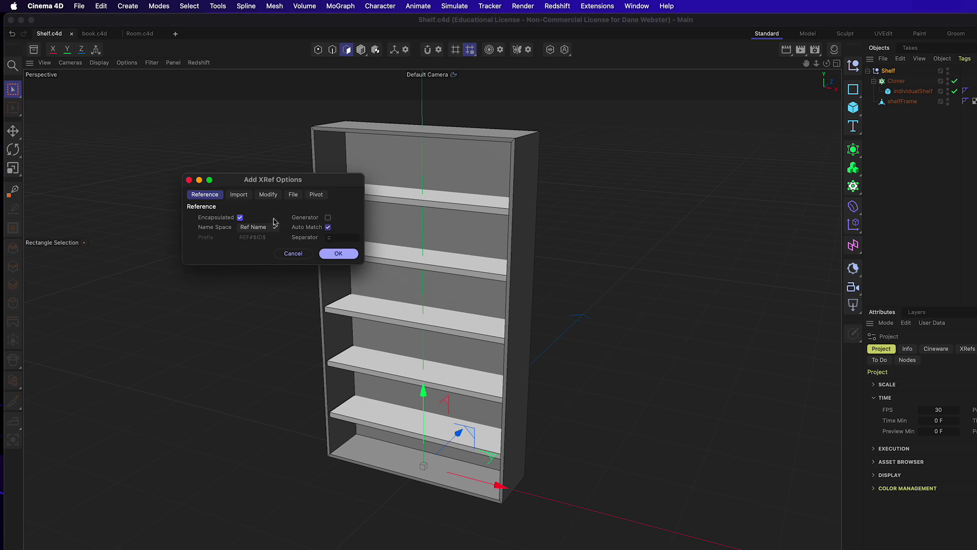
pyautogui.click(327, 256)
pyautogui.click(333, 253)
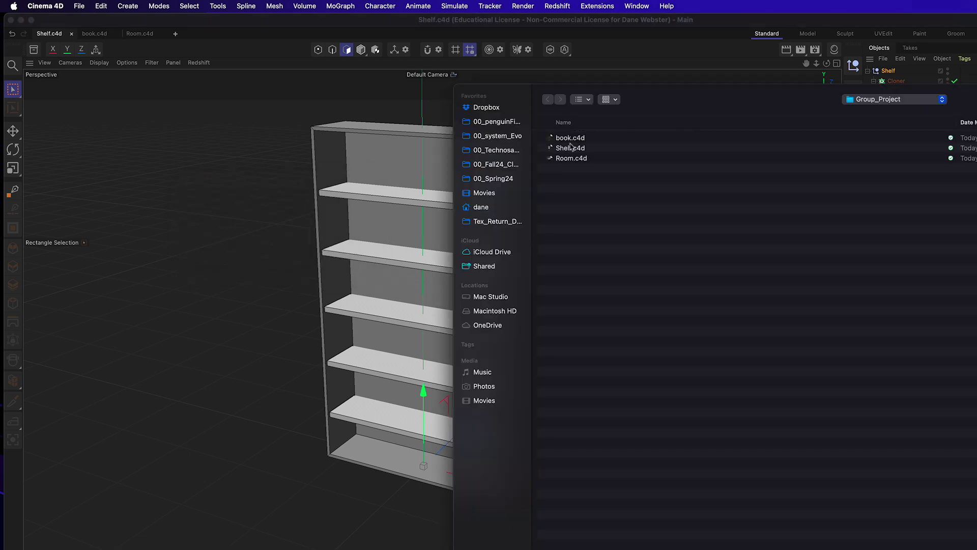
pyautogui.click(570, 137)
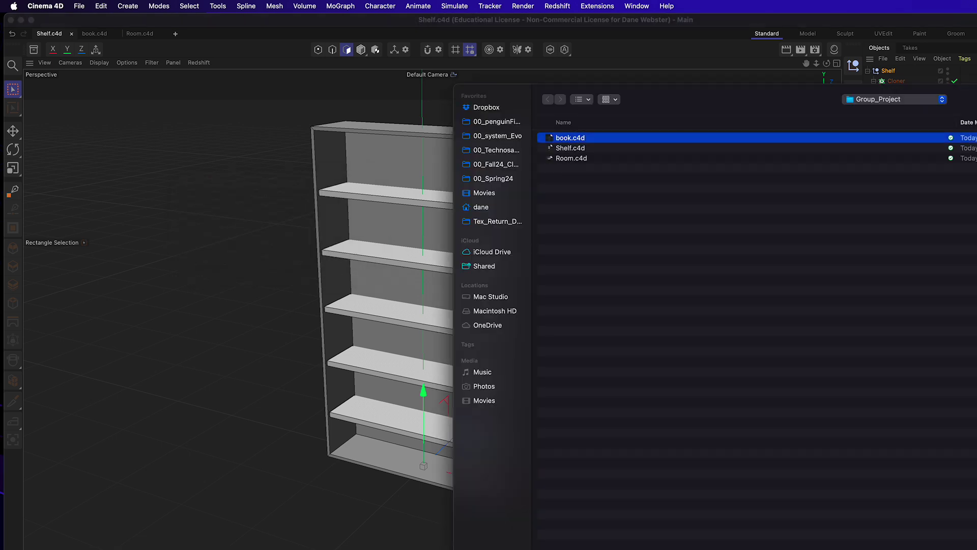
pyautogui.press('Return')
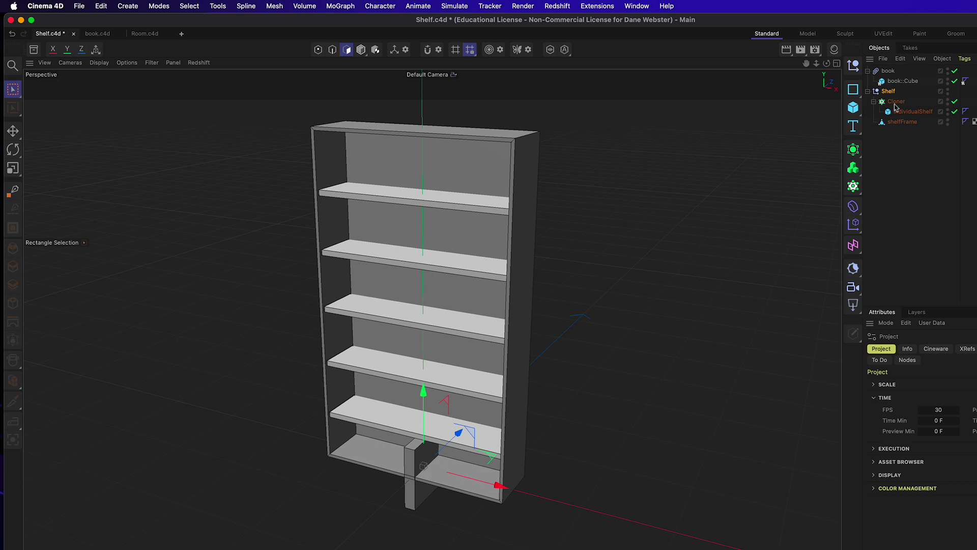
# - Switch from polygon editing to Model mode and collapse the Shelf hierarchy
pyautogui.click(902, 122)
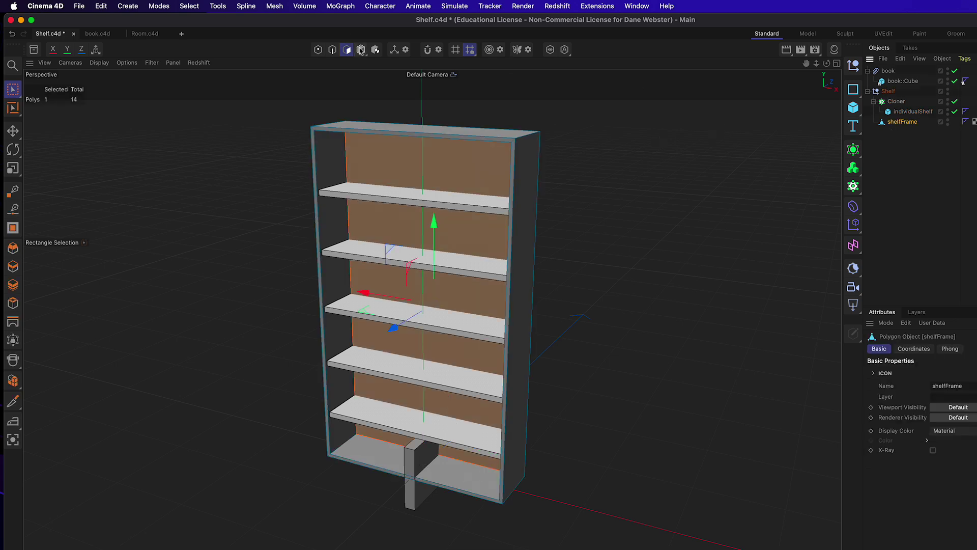
pyautogui.click(361, 49)
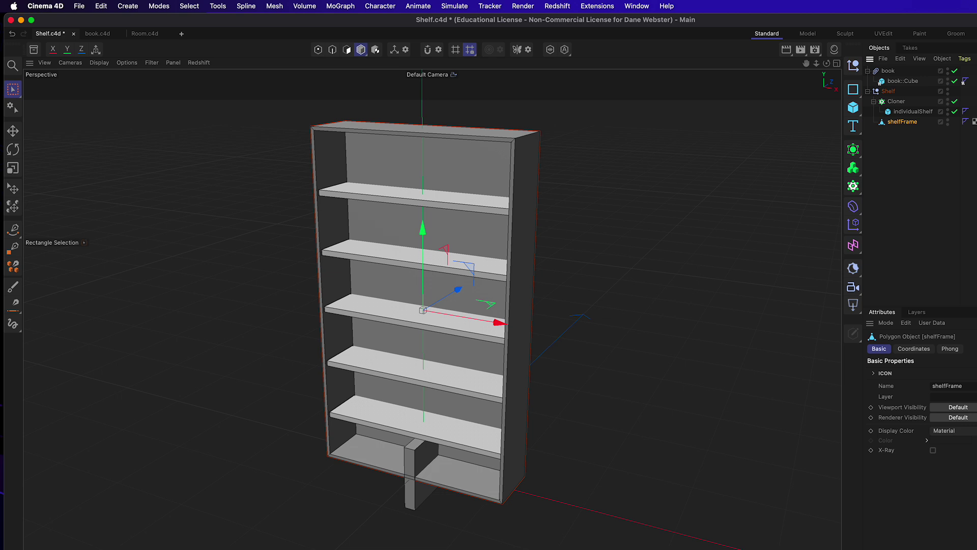
pyautogui.click(913, 112)
pyautogui.click(901, 103)
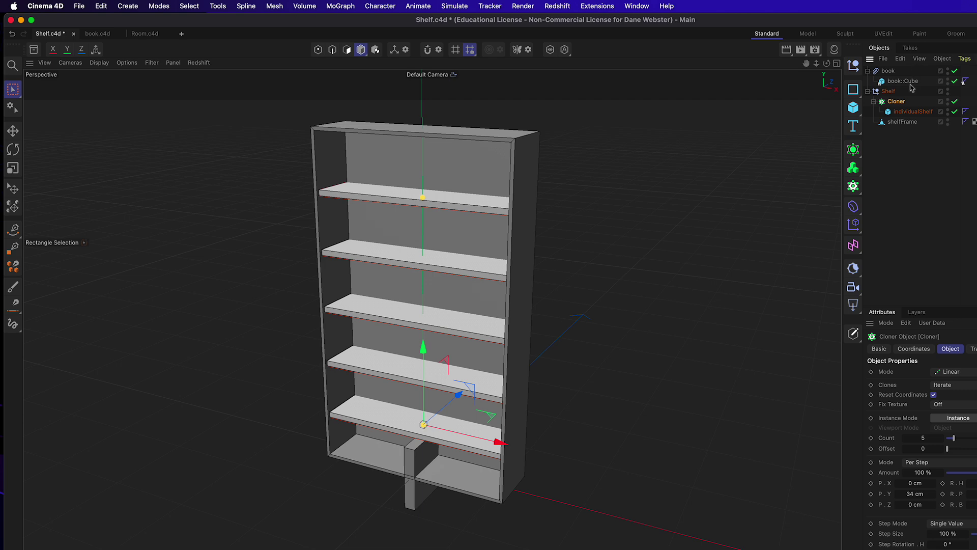
pyautogui.click(890, 75)
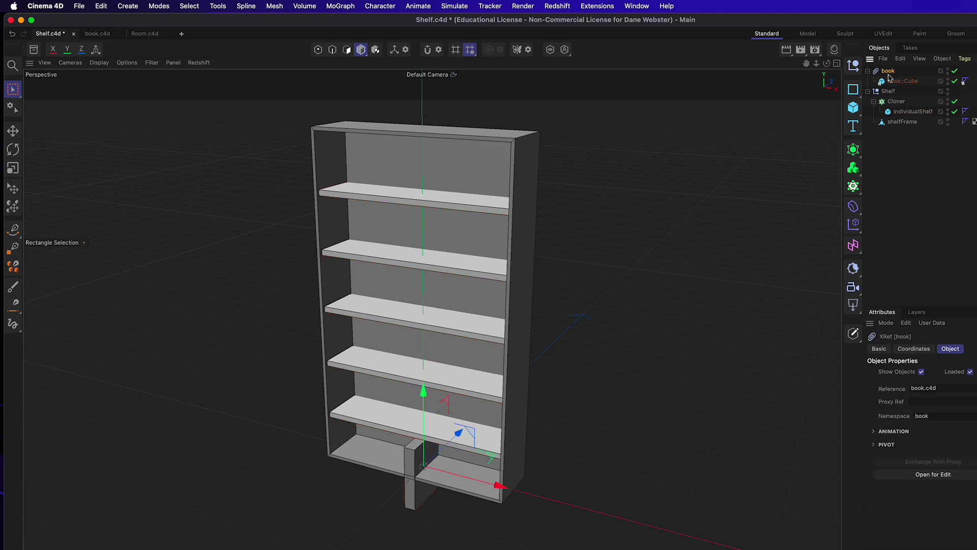
pyautogui.click(867, 91)
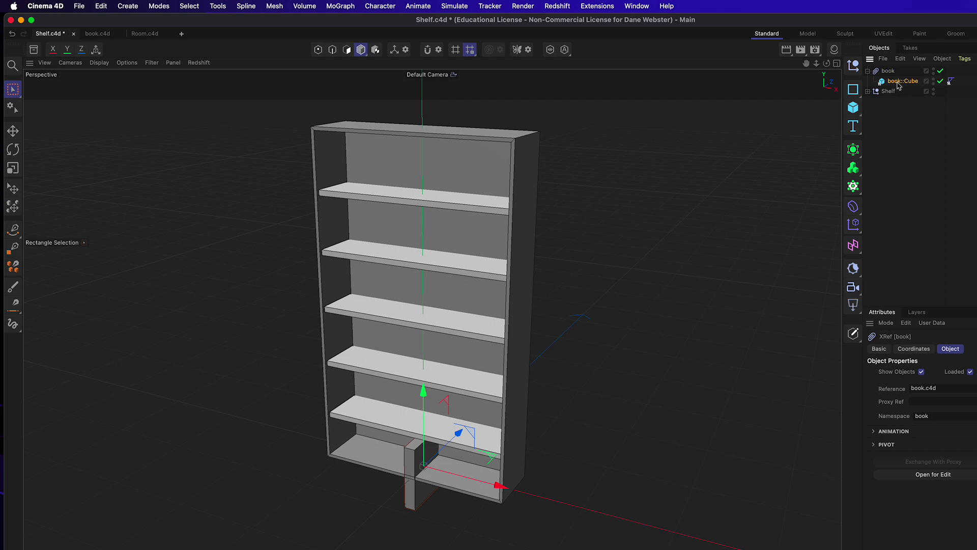
# - Add a Cloner and make the book XRef its child
pyautogui.click(898, 83)
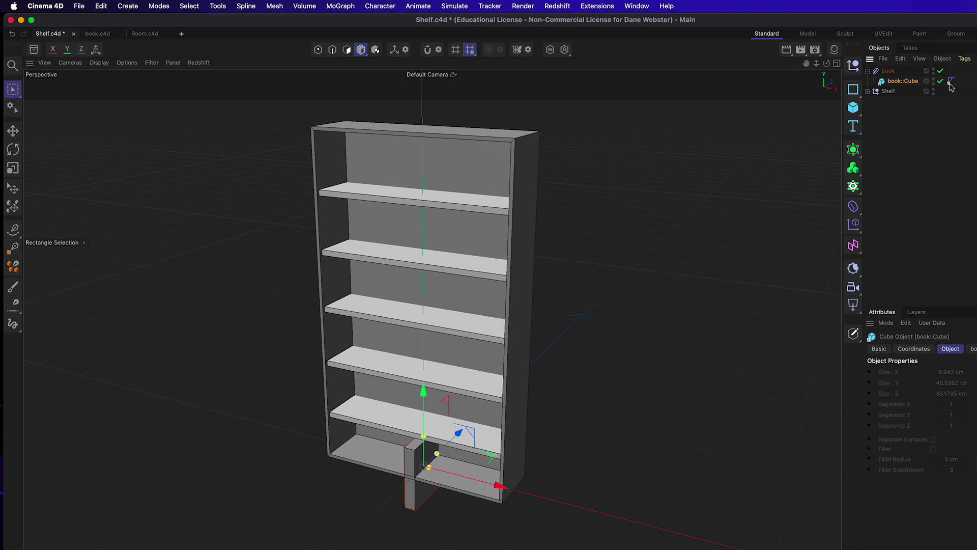
pyautogui.click(888, 71)
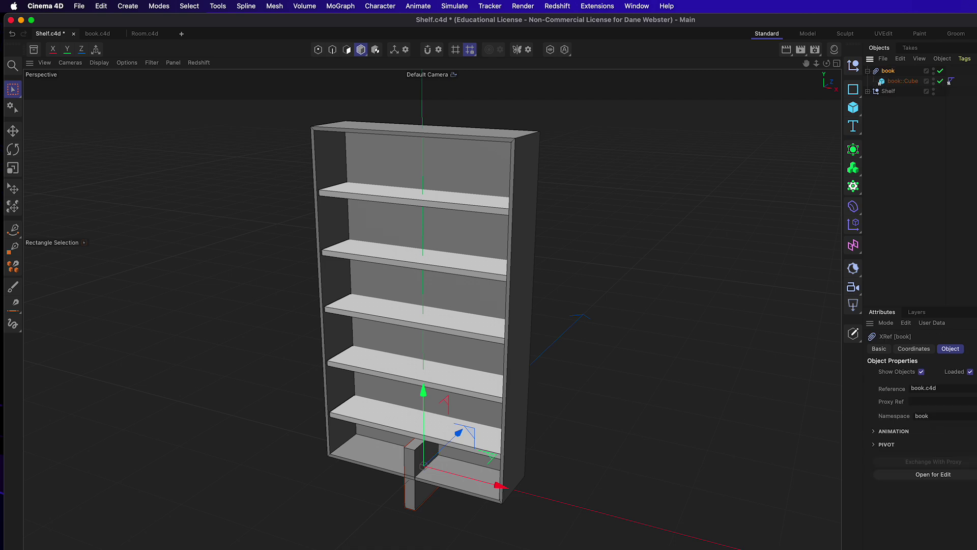
pyautogui.click(853, 186)
pyautogui.moveTo(912, 85)
pyautogui.mouseDown()
pyautogui.moveTo(897, 85)
pyautogui.moveTo(895, 75)
pyautogui.mouseUp()
pyautogui.click(891, 71)
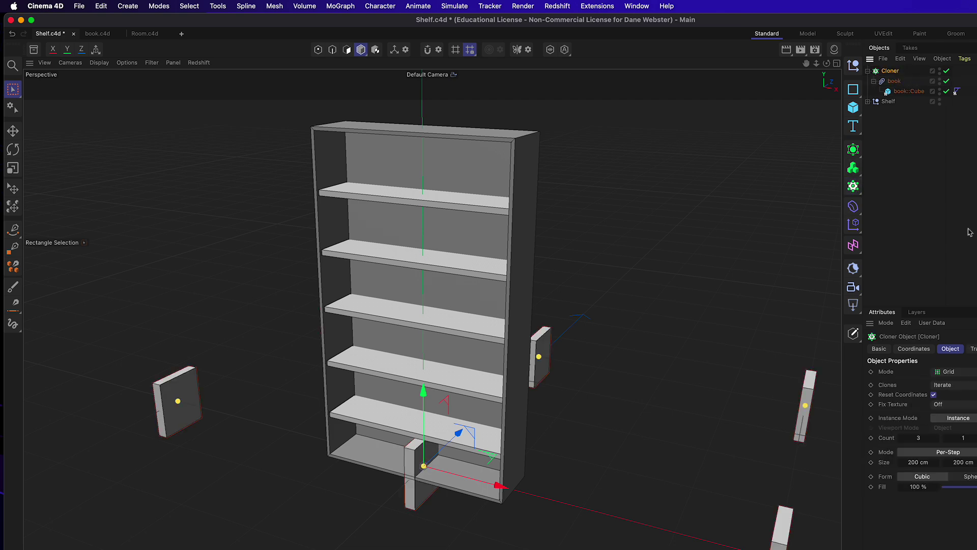
# - Set the book cloner to Linear mode with a per-step offset of 8 cm in X and 0 cm in Y
pyautogui.click(953, 371)
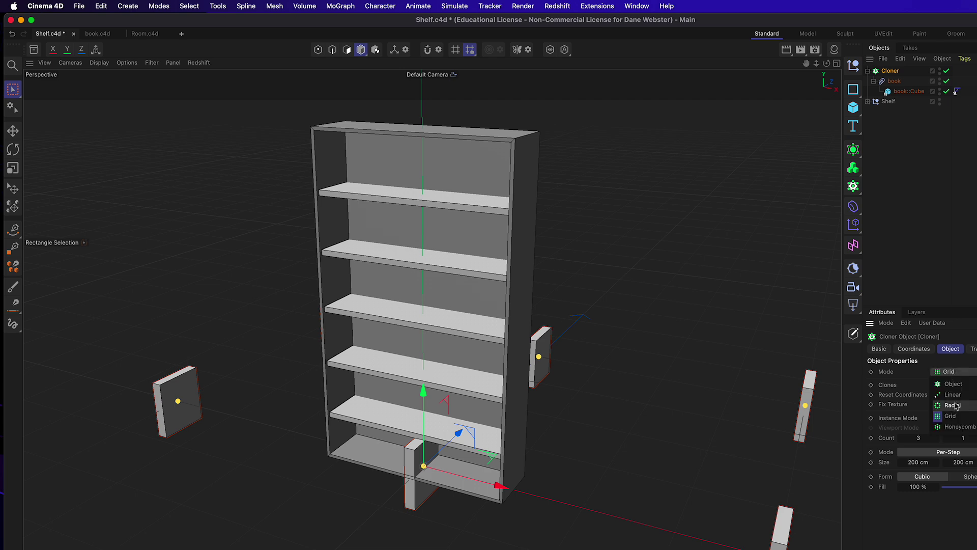
pyautogui.click(952, 394)
pyautogui.click(928, 481)
pyautogui.write('4')
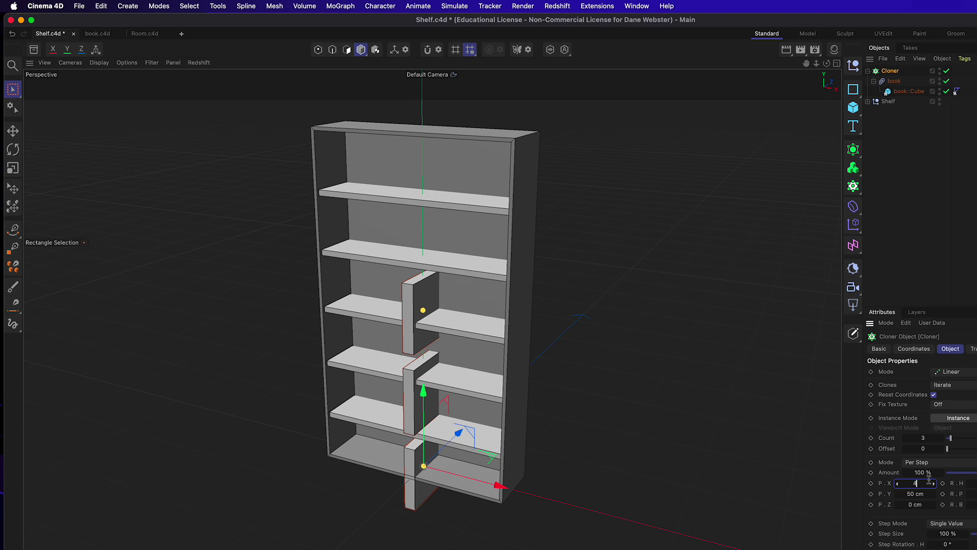
pyautogui.press('Tab')
pyautogui.write('0')
pyautogui.press('Tab')
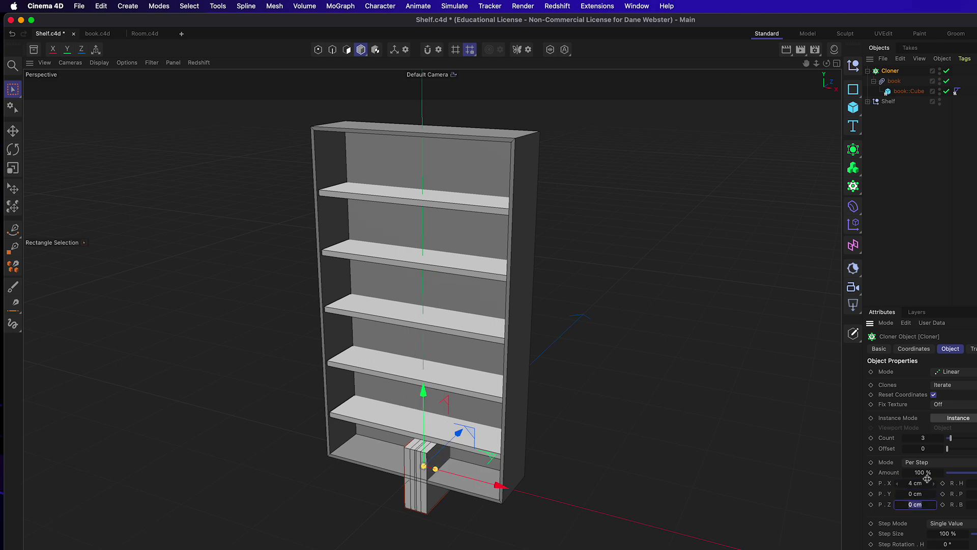
pyautogui.click(934, 484)
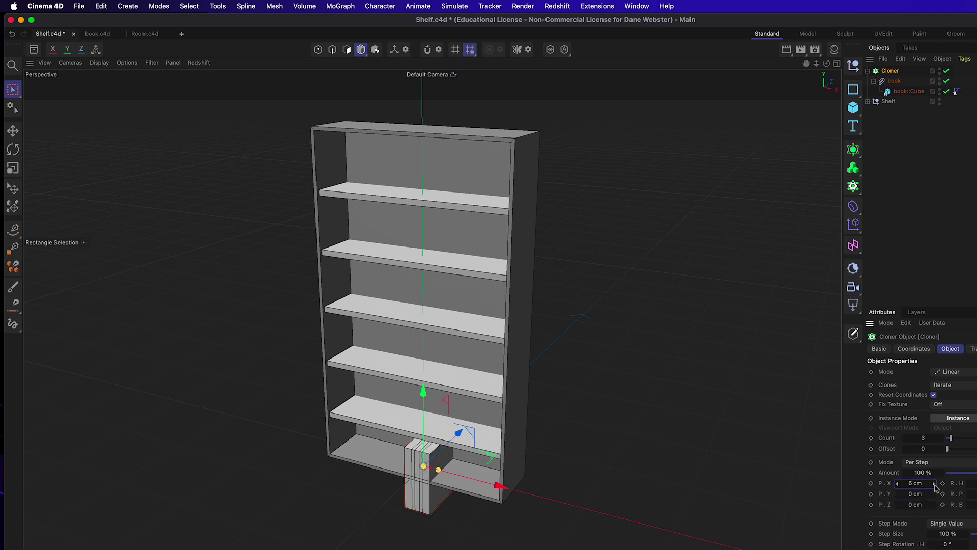
pyautogui.click(934, 484)
pyautogui.click(933, 484)
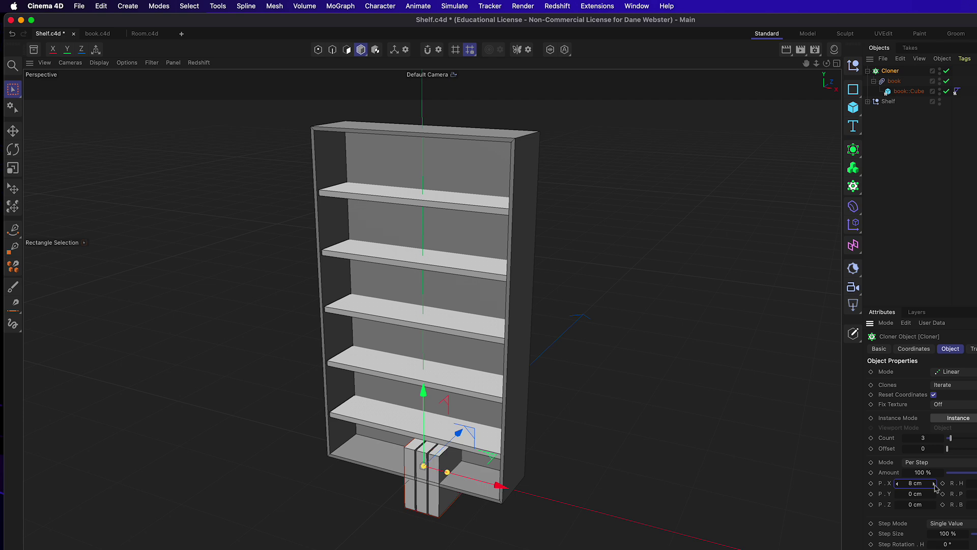
# - Raise the book cloner's count to 7
pyautogui.click(940, 438)
pyautogui.click(941, 438)
pyautogui.click(941, 438)
pyautogui.click(940, 438)
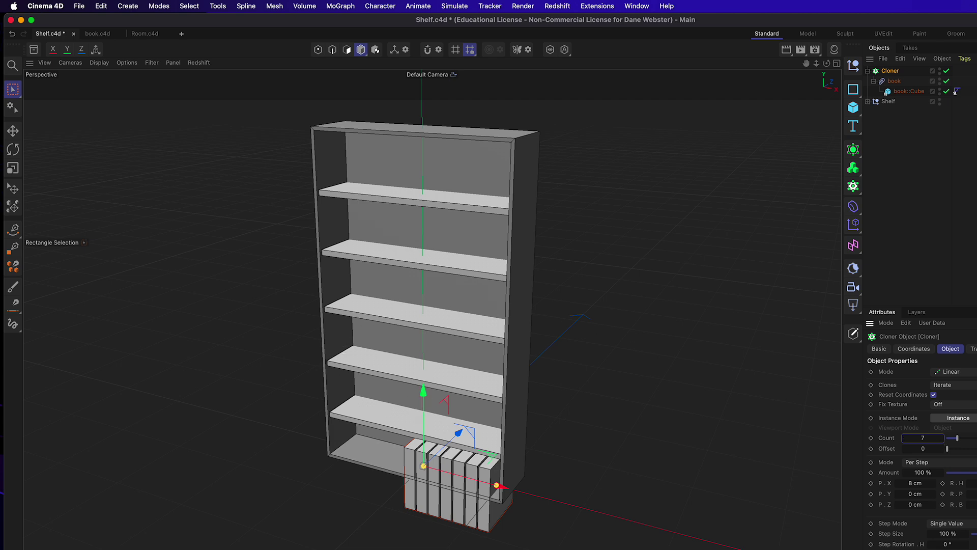
# - Try to move the cube inside the cloned book XRef with its coordinates displayed
pyautogui.click(894, 82)
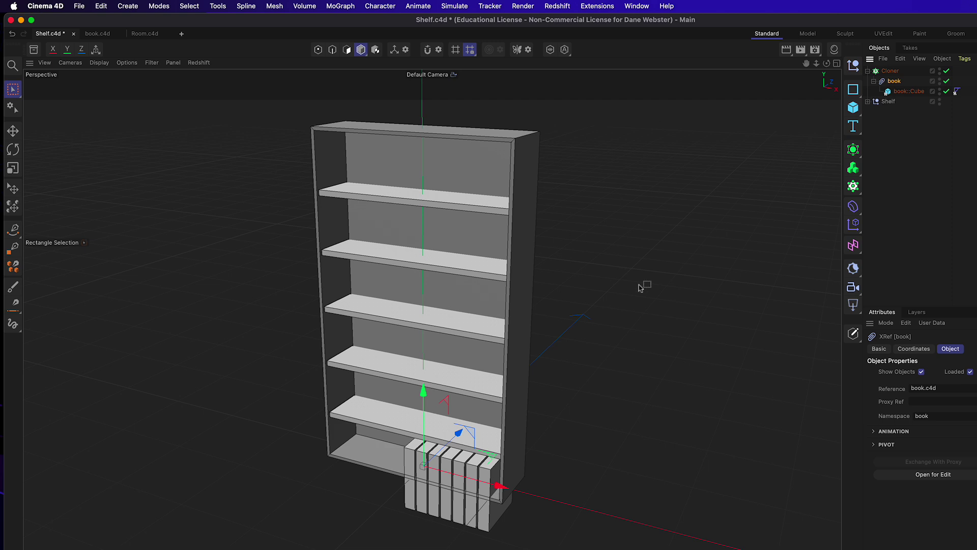
pyautogui.click(361, 52)
pyautogui.click(898, 91)
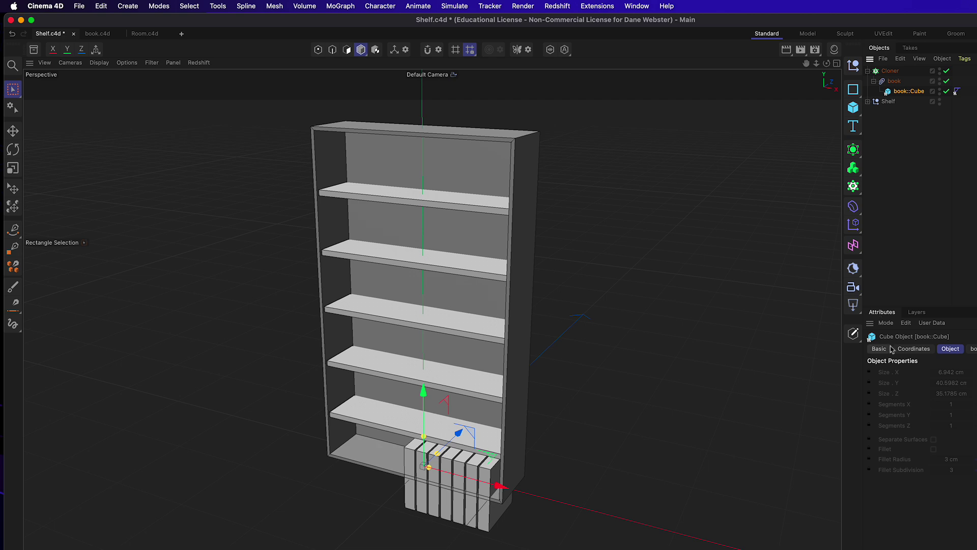
pyautogui.click(909, 350)
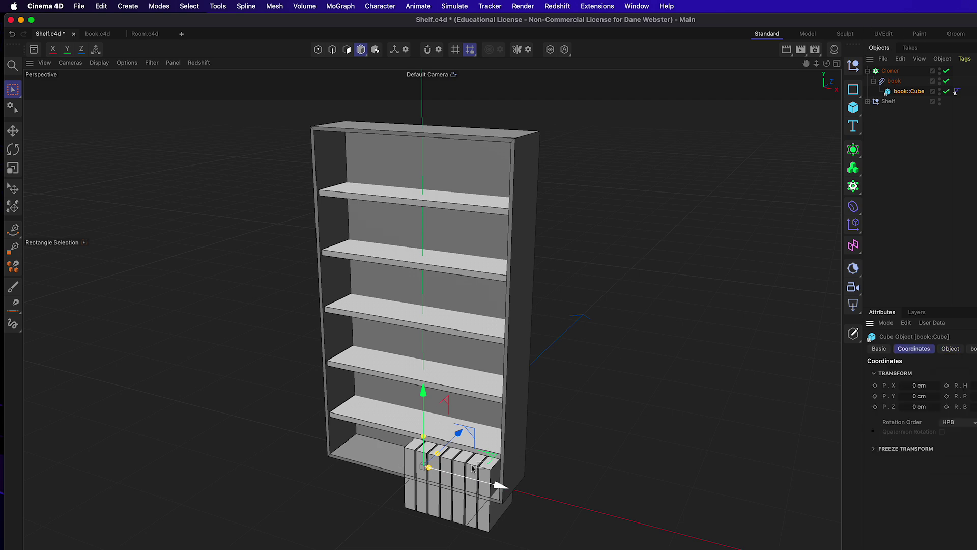
pyautogui.moveTo(437, 458); pyautogui.dragTo(541, 446)
pyautogui.click(895, 82)
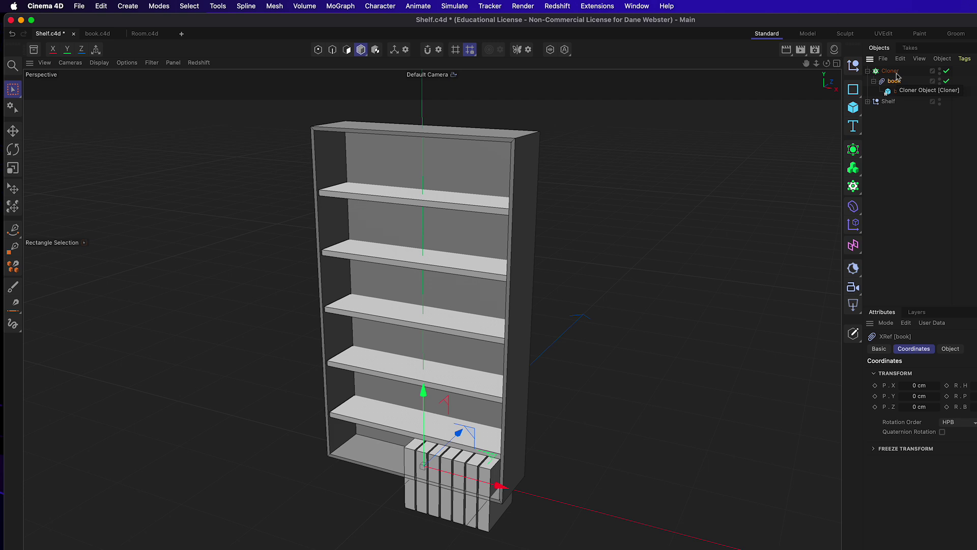
# - Take the book XRef out of the cloner and scale it down in Object mode
pyautogui.moveTo(896, 84); pyautogui.dragTo(879, 125)
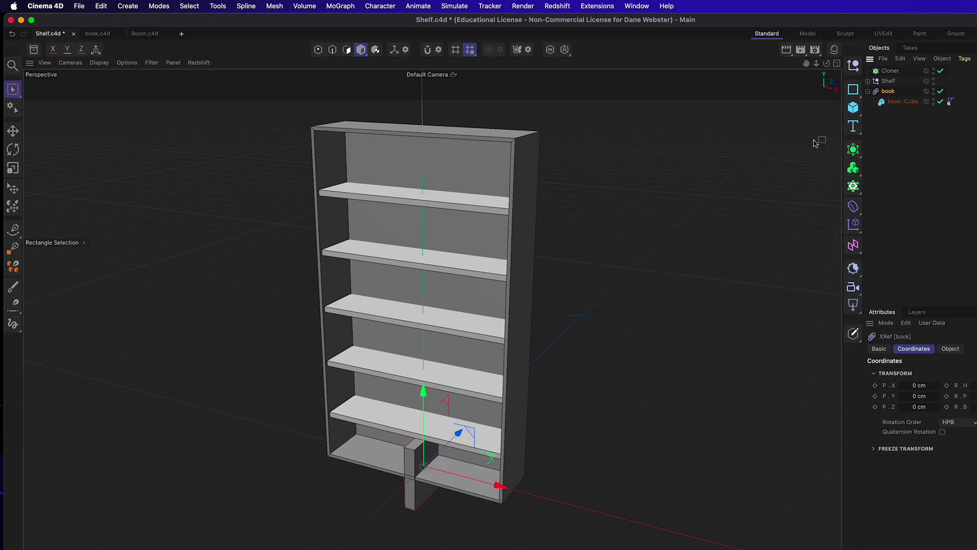
pyautogui.moveTo(361, 50); pyautogui.dragTo(383, 83)
pyautogui.click(13, 164)
pyautogui.moveTo(509, 458); pyautogui.dragTo(2, 104)
pyautogui.click(13, 131)
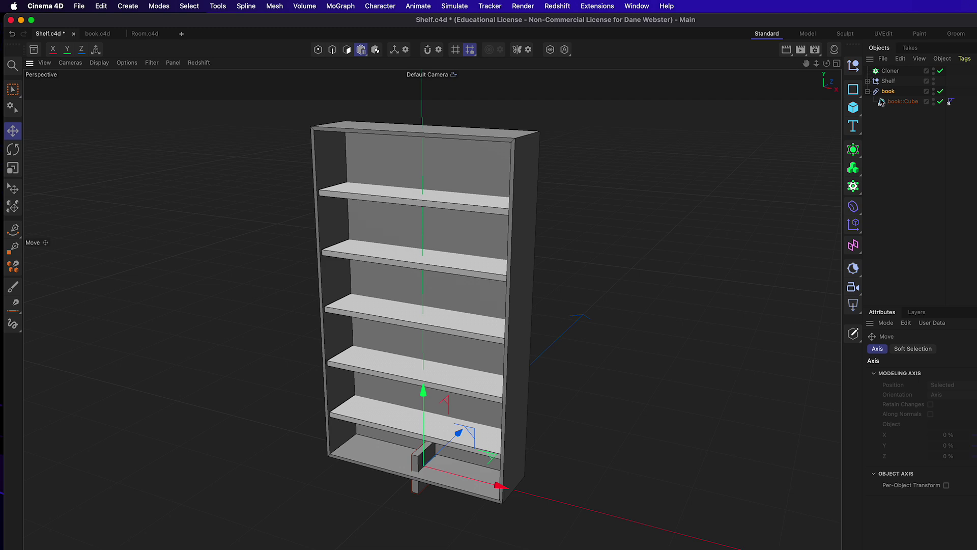
# - Try putting the scaled book XRef back under the cloner, and undo it
pyautogui.moveTo(884, 95); pyautogui.dragTo(891, 74)
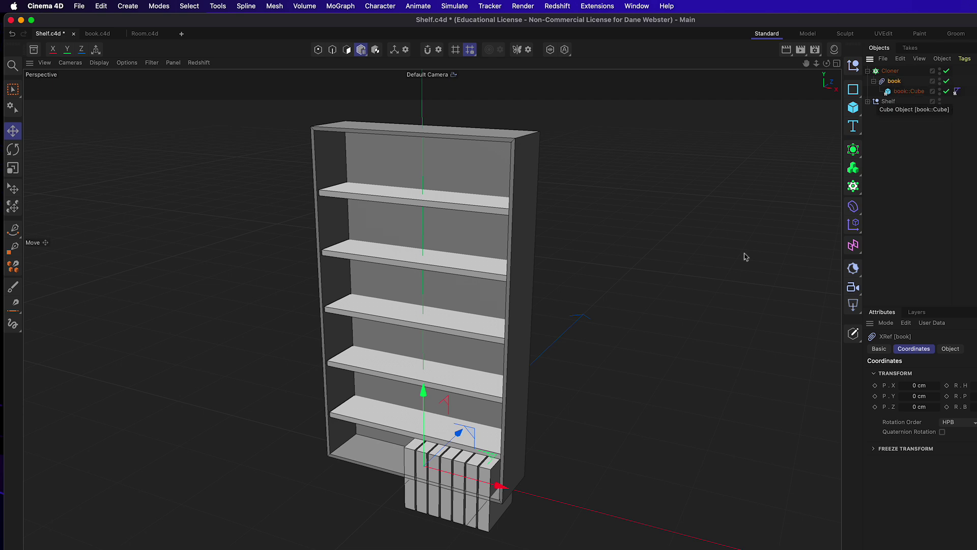
pyautogui.press('super+z')
# - Raise the book XRef to about 76.3 cm in Y and place a duplicate at about 5.3 cm in X
pyautogui.moveTo(419, 401); pyautogui.dragTo(447, 278)
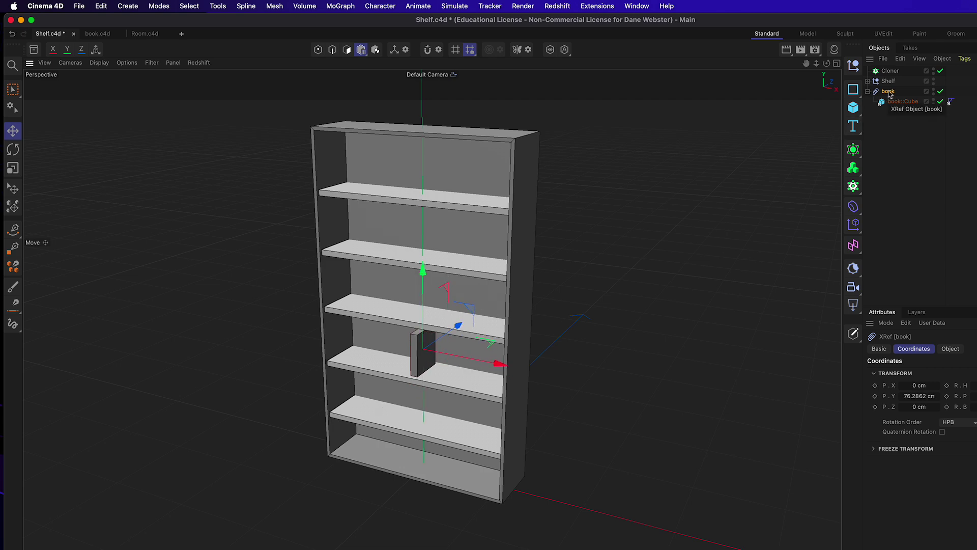
pyautogui.moveTo(890, 102); pyautogui.dragTo(886, 116)
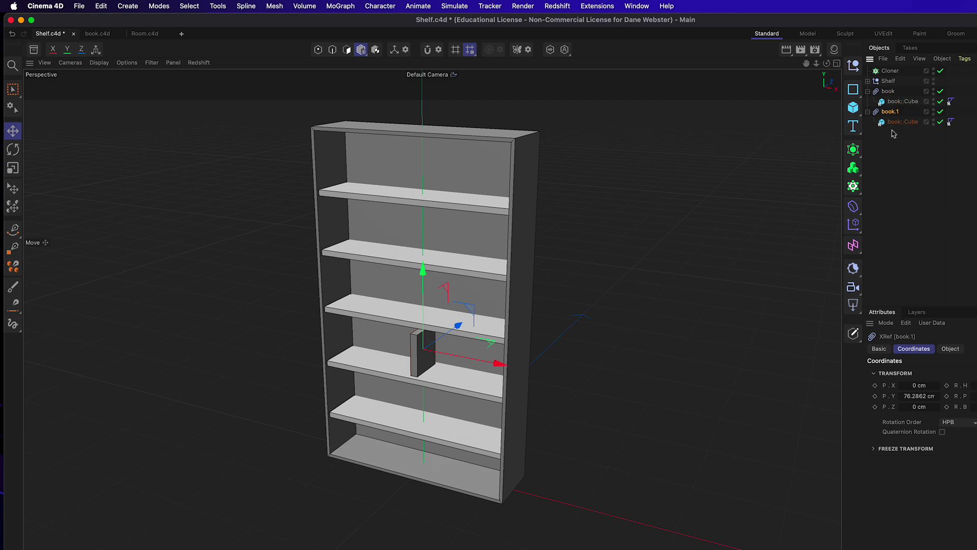
pyautogui.moveTo(501, 366); pyautogui.dragTo(510, 365)
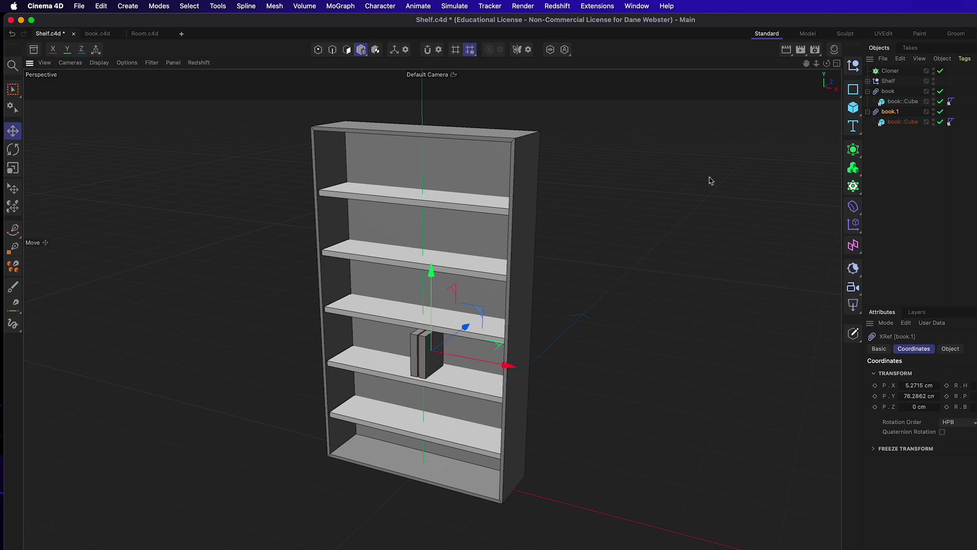
# - Delete the duplicate book XRef and place the remaining book XRef under the Cloner
pyautogui.press('Delete')
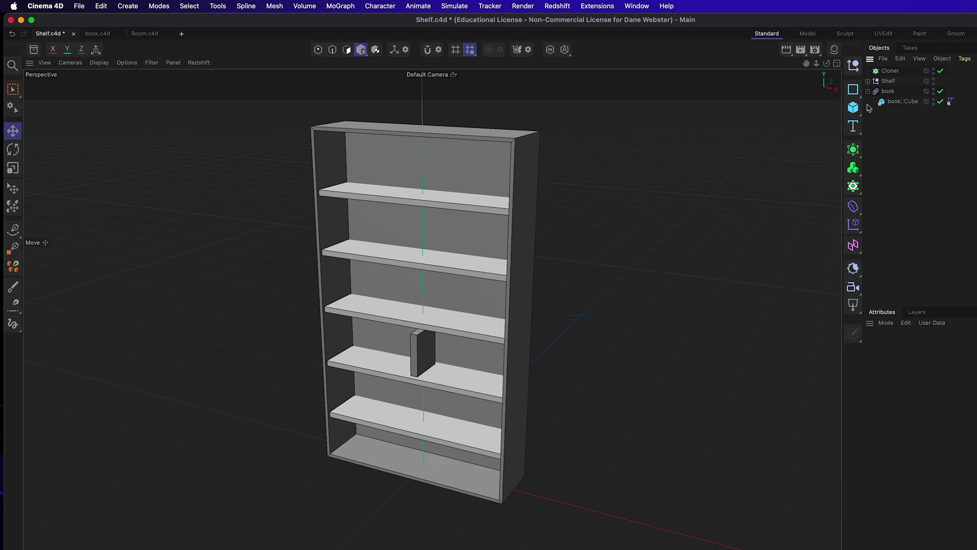
pyautogui.click(890, 92)
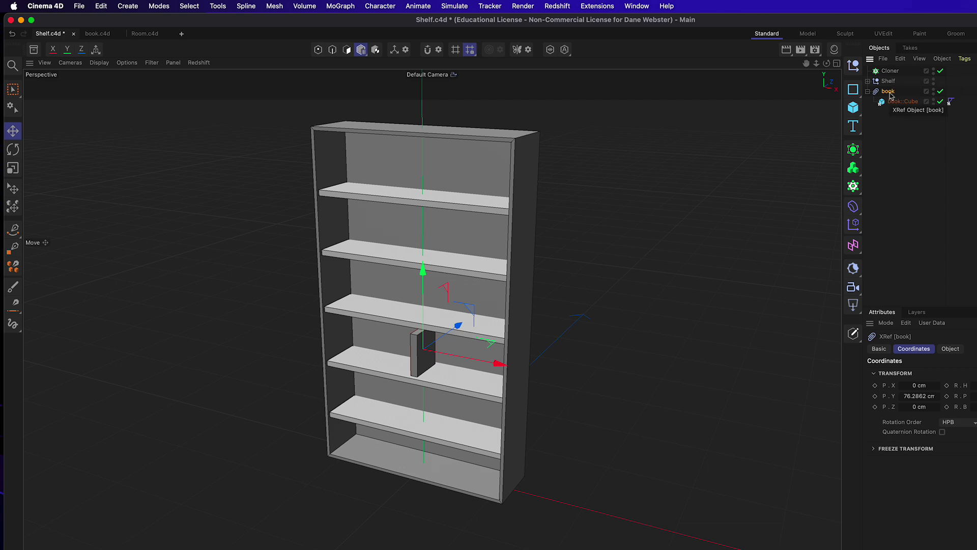
pyautogui.moveTo(891, 96); pyautogui.dragTo(890, 71)
pyautogui.click(362, 51)
pyautogui.click(377, 66)
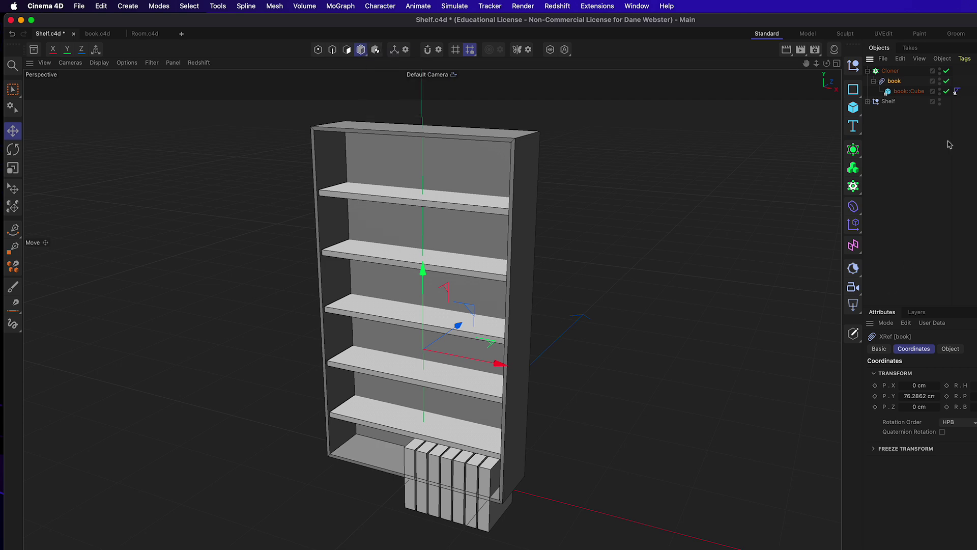
# - Scale down the book clones through the Cloner's Transform properties so they are thinner and shorter
pyautogui.click(891, 72)
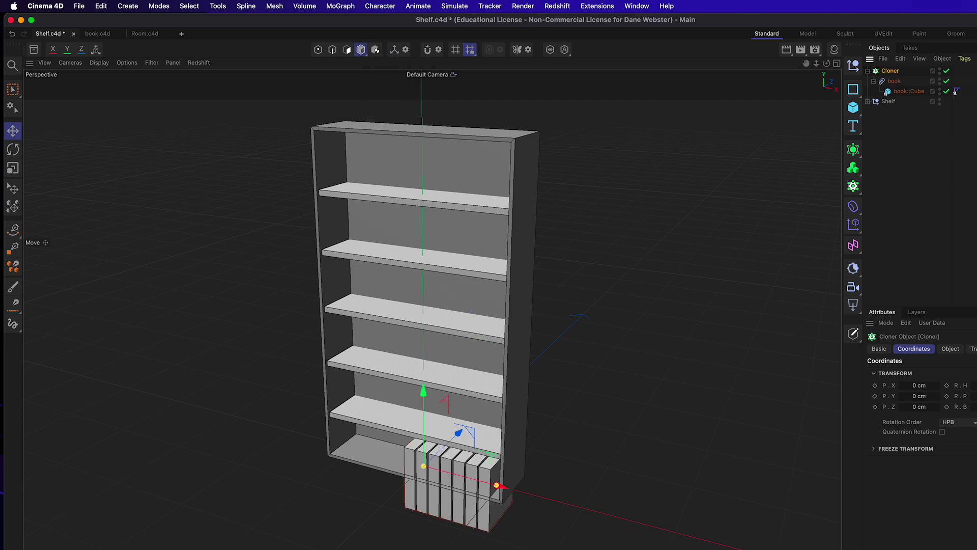
pyautogui.click(973, 349)
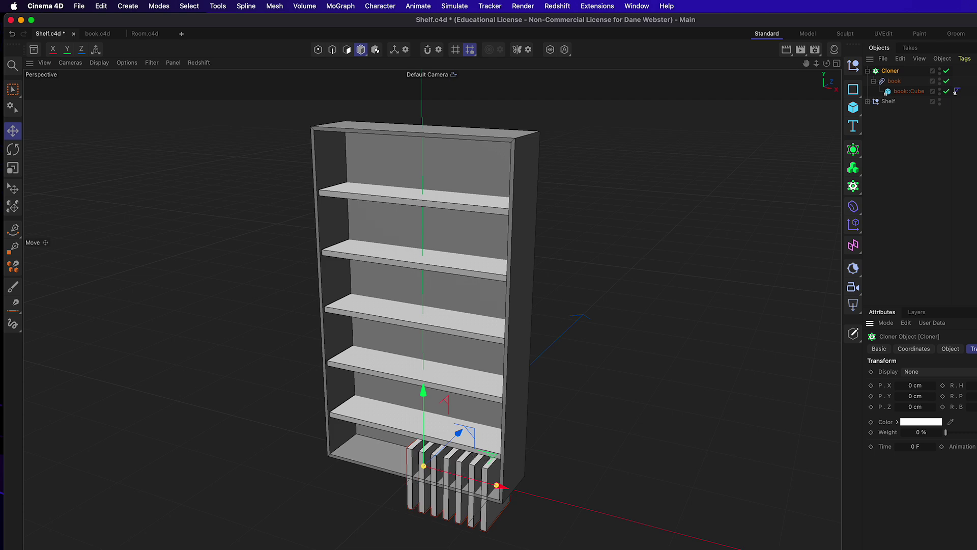
pyautogui.click(921, 432)
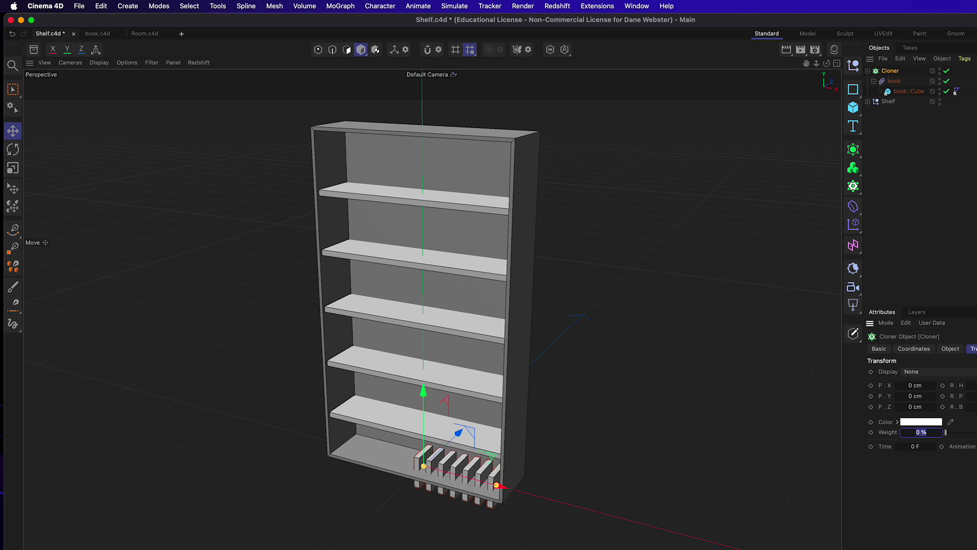
# - Set the Cloner's X spacing to 4 cm per step and raise the row of books onto the middle shelf
pyautogui.click(884, 73)
pyautogui.click(950, 349)
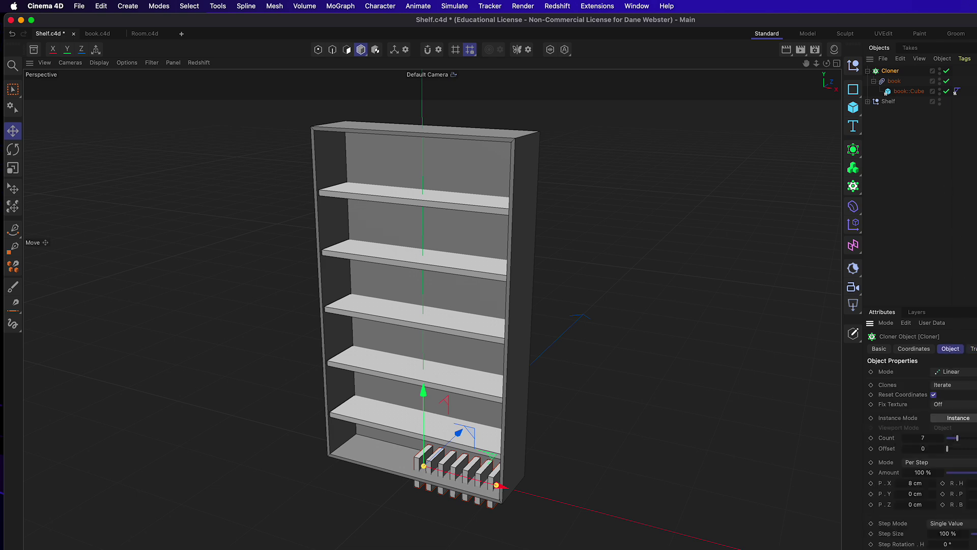
pyautogui.moveTo(897, 485); pyautogui.dragTo(897, 485)
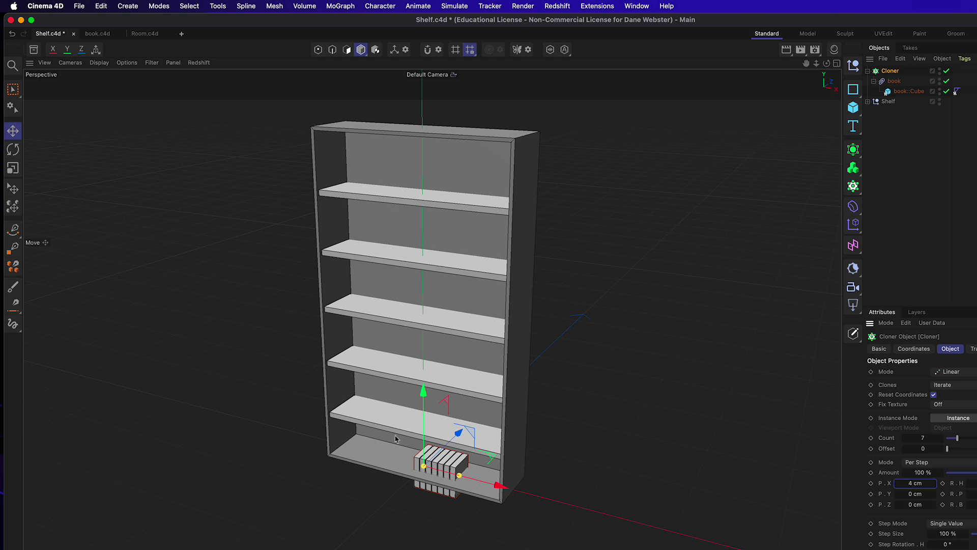
pyautogui.moveTo(426, 398); pyautogui.dragTo(411, 218)
pyautogui.scroll(5, 411, 218)
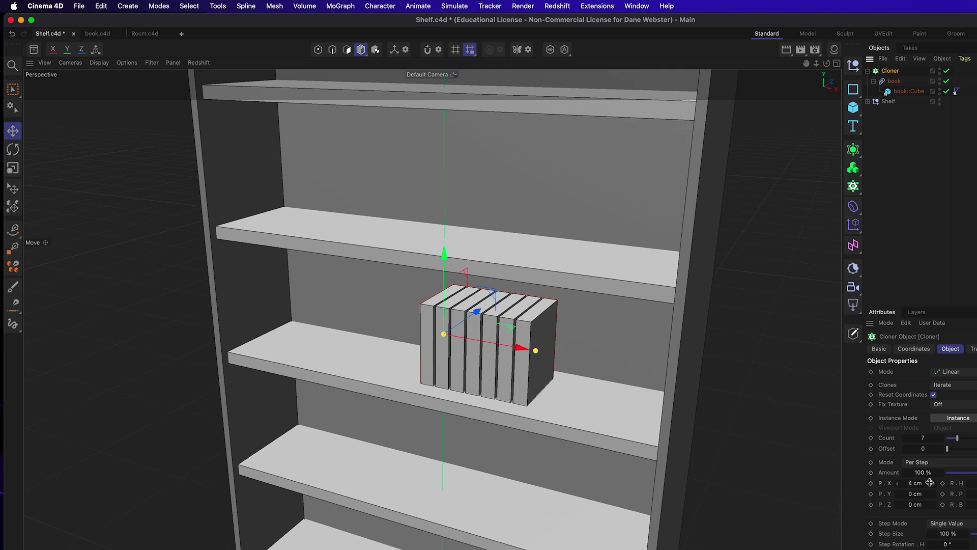
# - Set the Cloner's count to 14 to fill the shelf's half with books, and save Shelf.c4d
pyautogui.moveTo(942, 441); pyautogui.dragTo(942, 440)
pyautogui.moveTo(618, 413)
pyautogui.keyDown('alt'); pyautogui.mouseDown()
pyautogui.moveTo(606, 412)
pyautogui.moveTo(622, 412)
pyautogui.mouseUp(); pyautogui.keyUp('alt')
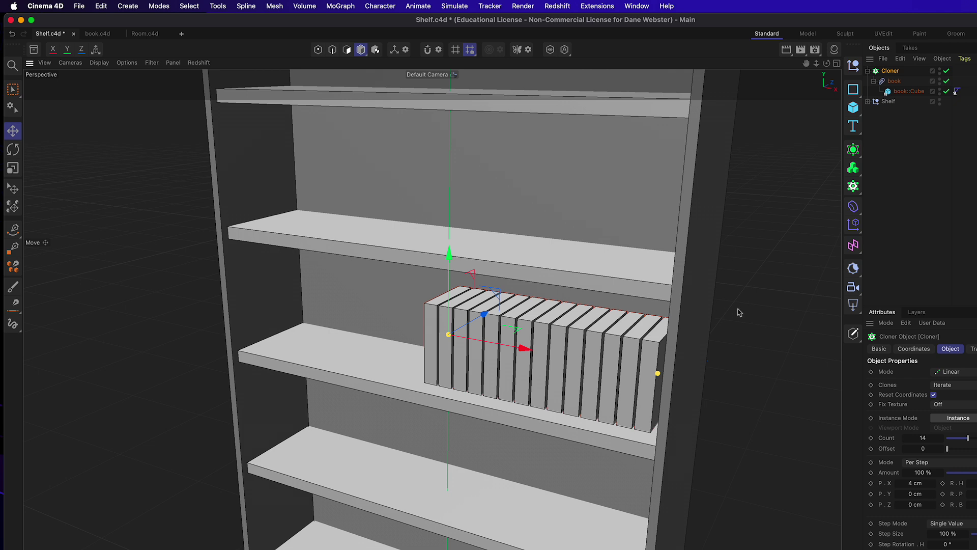
pyautogui.scroll(-6, 658, 345)
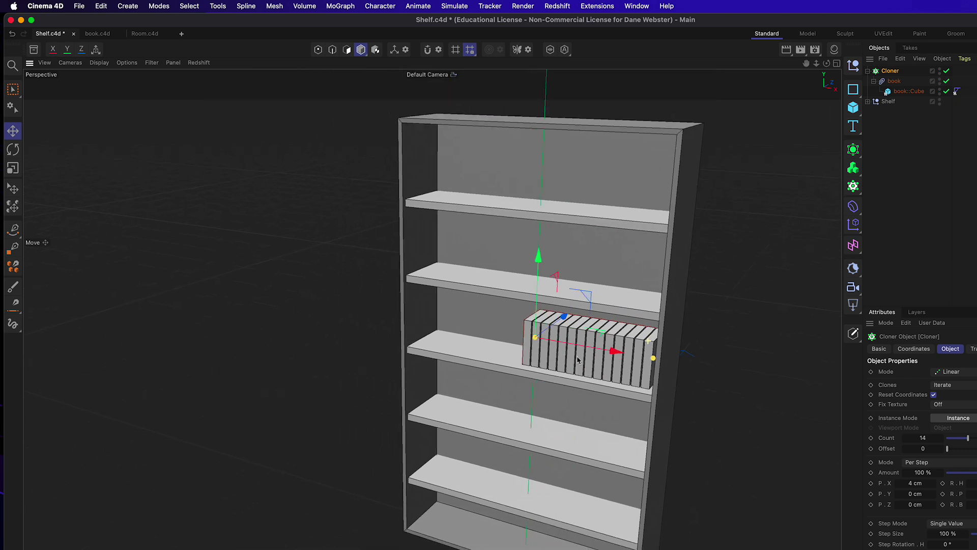
pyautogui.keyDown('alt'); pyautogui.moveTo(523, 349); pyautogui.dragTo(511, 357); pyautogui.keyUp('alt')
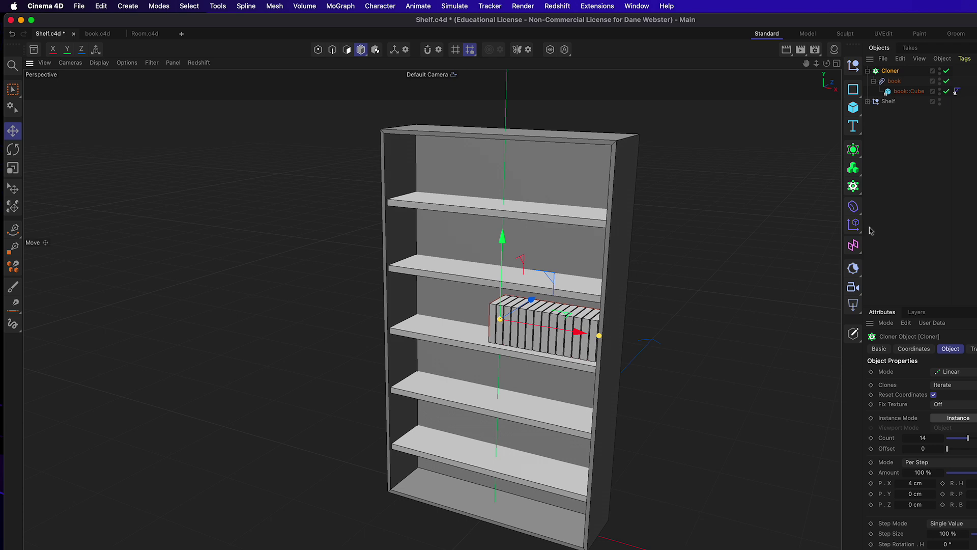
pyautogui.moveTo(894, 85)
pyautogui.mouseDown()
pyautogui.moveTo(882, 128)
pyautogui.moveTo(892, 74)
pyautogui.mouseUp()
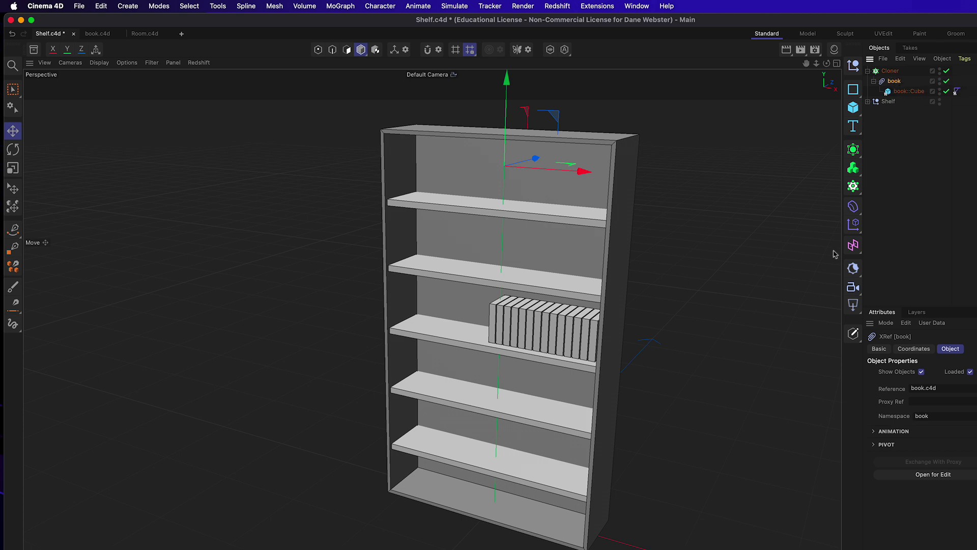
pyautogui.press('super+s')
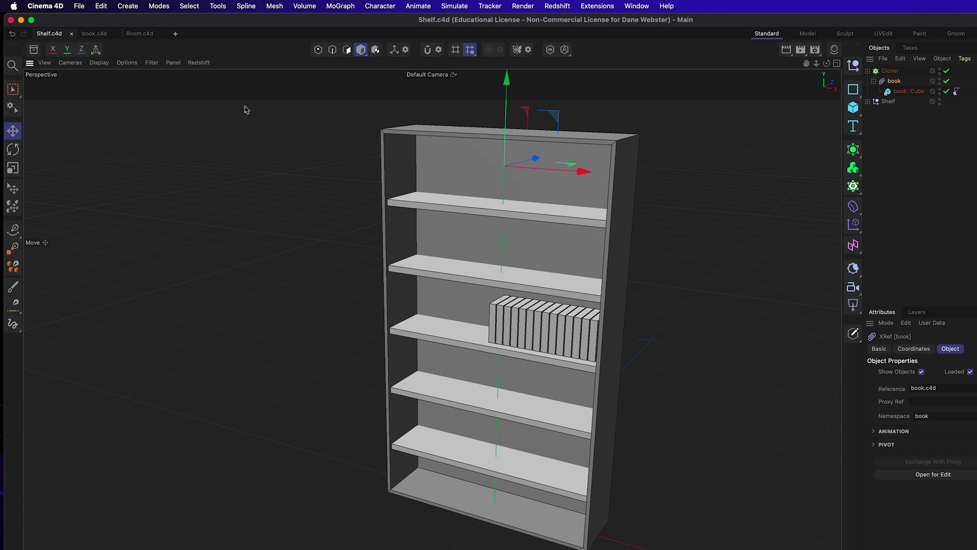
# - Add Shelf.c4d from the Group_Project folder to Room.c4d as an encapsulated XRef
pyautogui.click(140, 34)
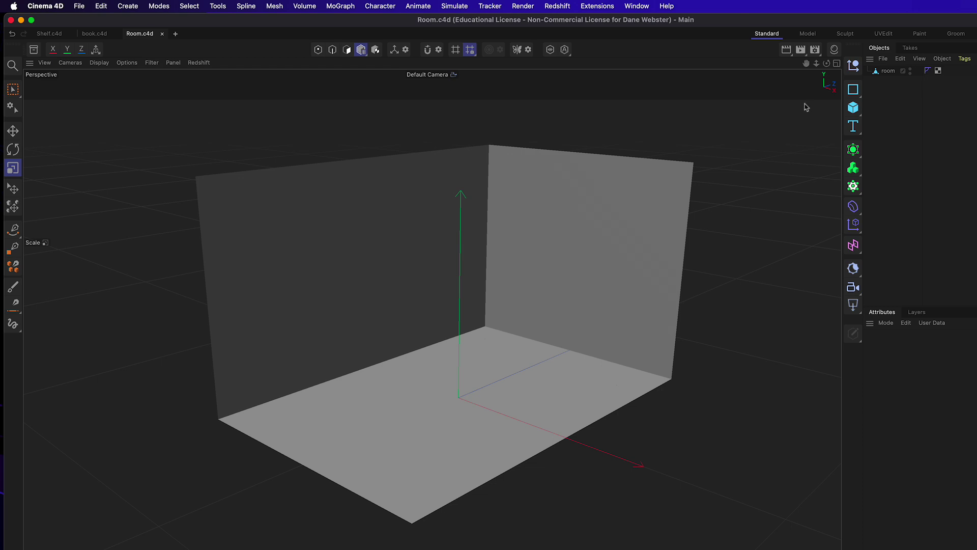
pyautogui.click(127, 5)
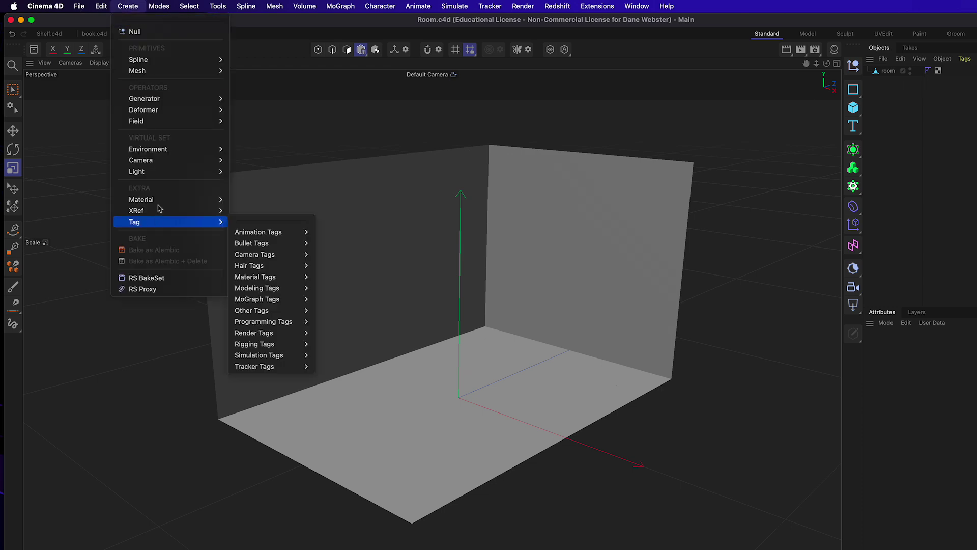
pyautogui.moveTo(158, 211)
pyautogui.click(263, 220)
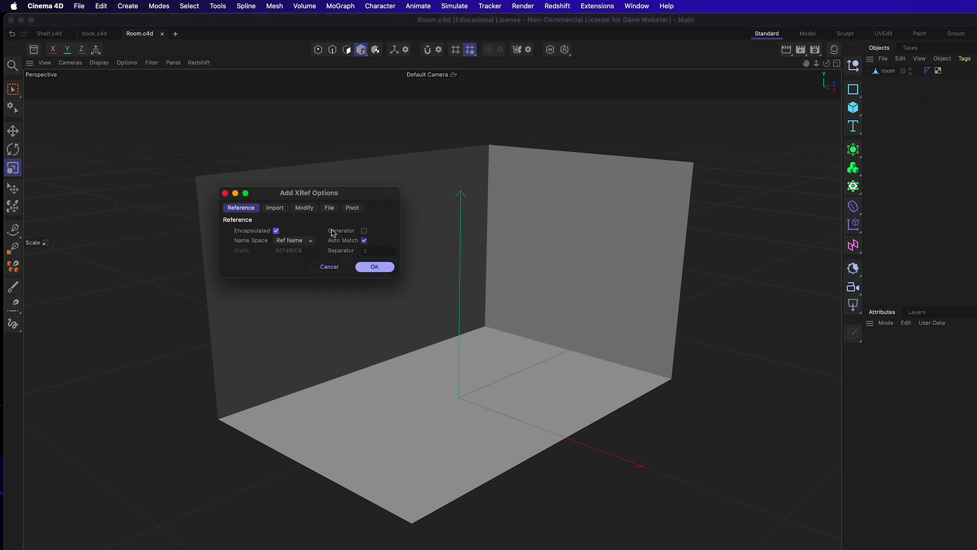
pyautogui.click(374, 267)
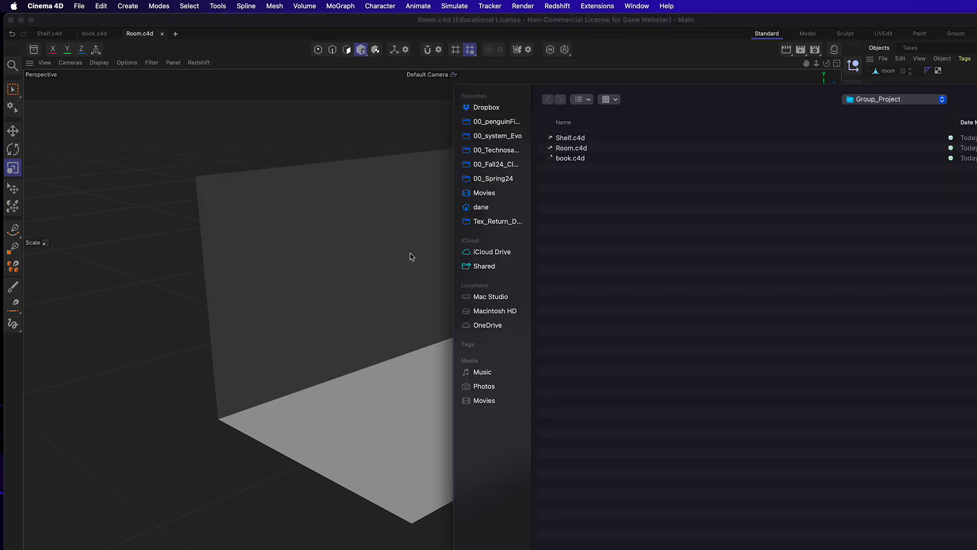
pyautogui.click(583, 138)
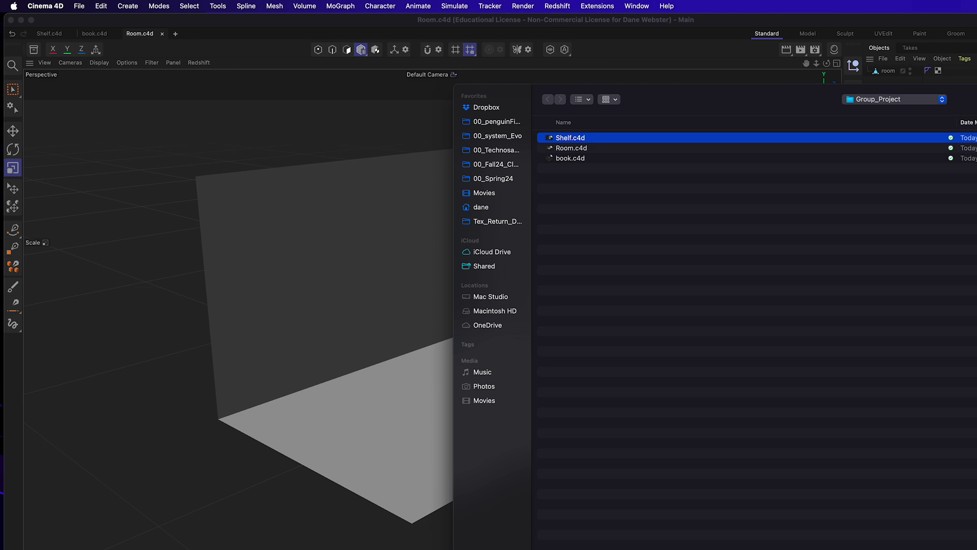
pyautogui.press('Return')
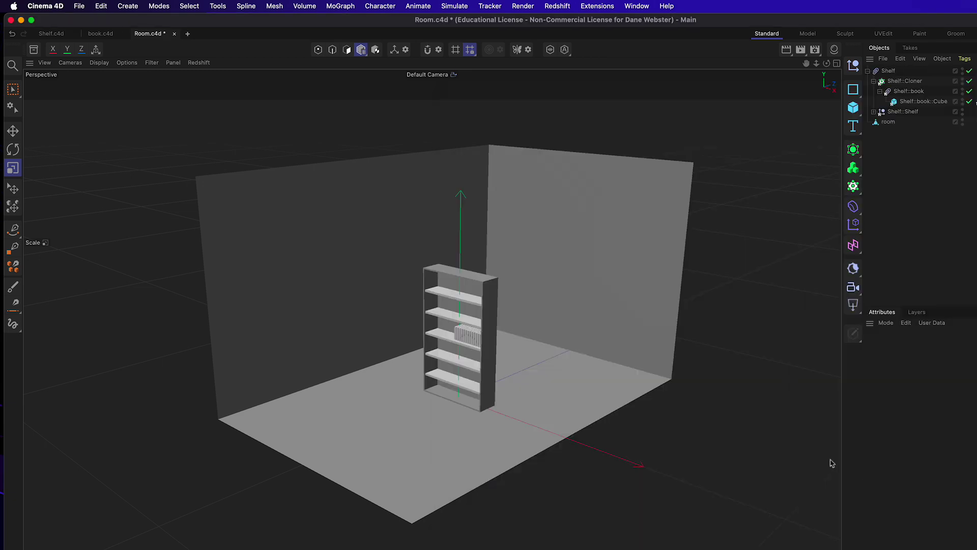
# - Move the Shelf XRef along Z toward the room's back wall and save Room.c4d
pyautogui.click(890, 71)
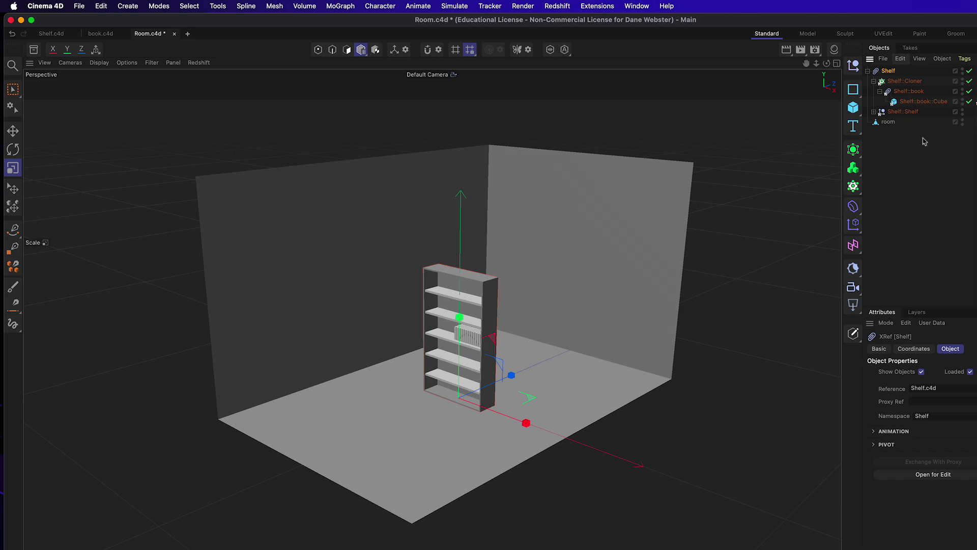
pyautogui.click(13, 131)
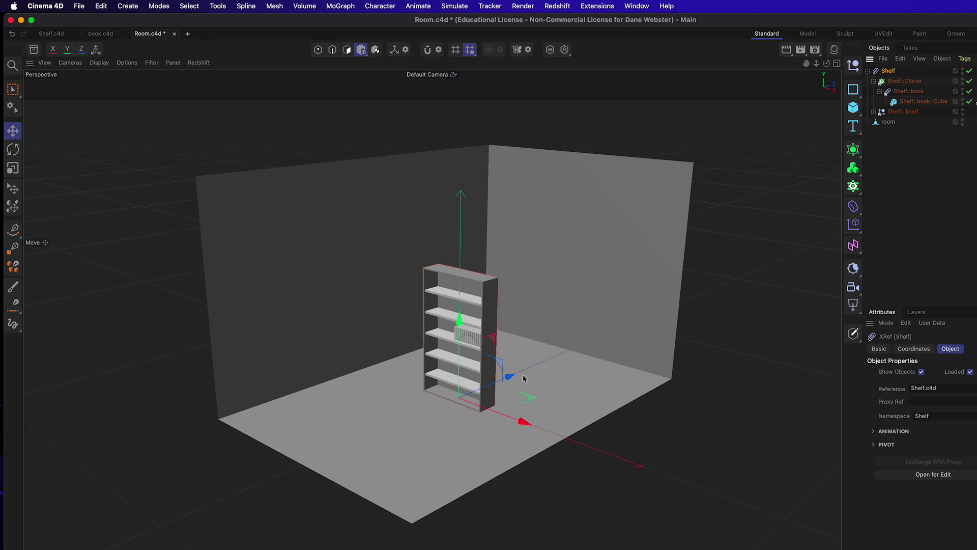
pyautogui.moveTo(508, 377); pyautogui.dragTo(601, 326)
pyautogui.scroll(5, 595, 336)
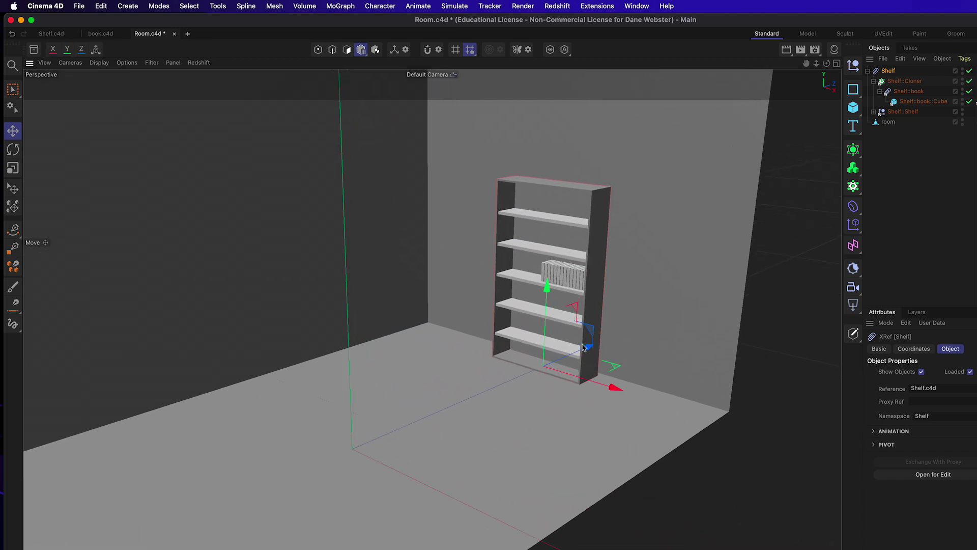
pyautogui.keyDown('alt'); pyautogui.moveTo(589, 338); pyautogui.dragTo(549, 351); pyautogui.keyUp('alt')
pyautogui.scroll(-8, 520, 355)
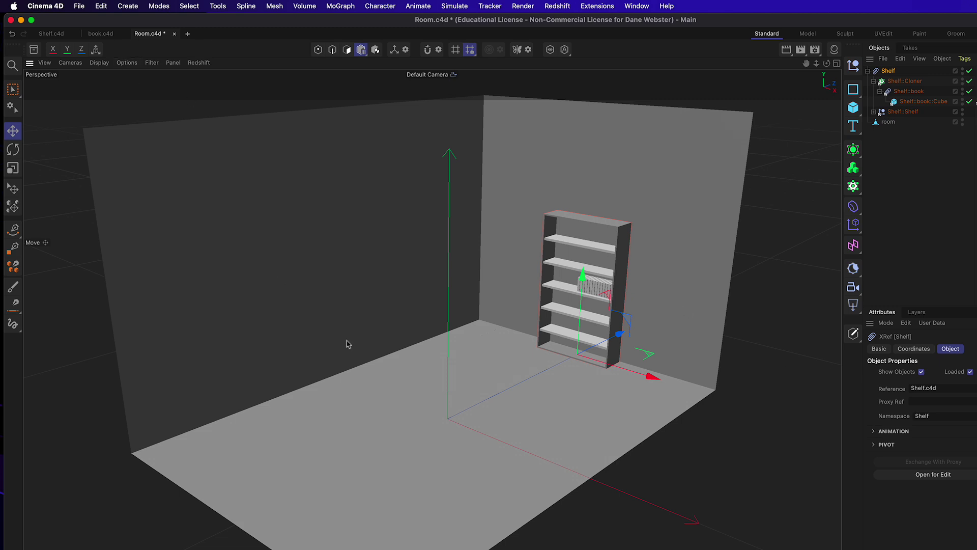
pyautogui.press('super+s')
# - Switch to book.c4d and make its Cube an editable polygon object
pyautogui.click(87, 35)
pyautogui.keyDown('alt'); pyautogui.moveTo(495, 324); pyautogui.dragTo(532, 330, button='middle'); pyautogui.keyUp('alt')
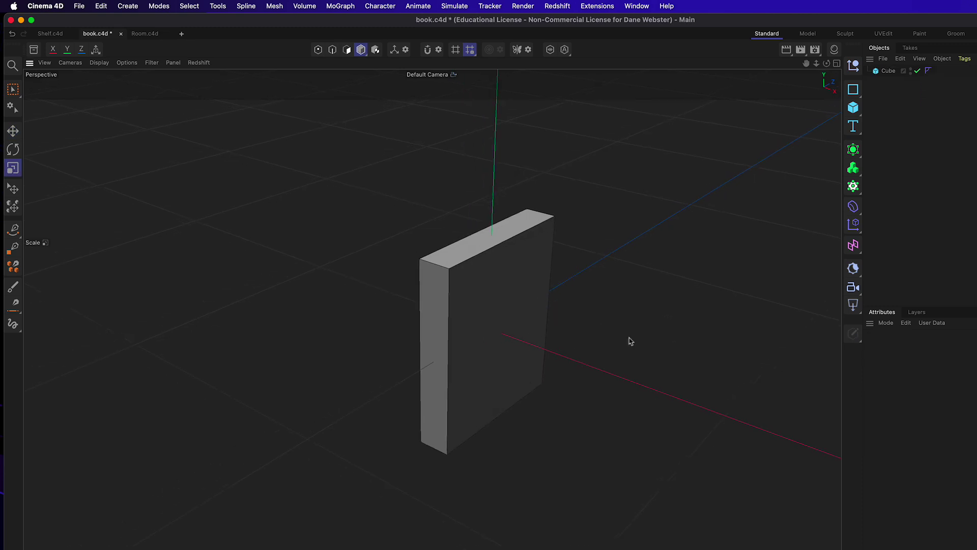
pyautogui.click(888, 71)
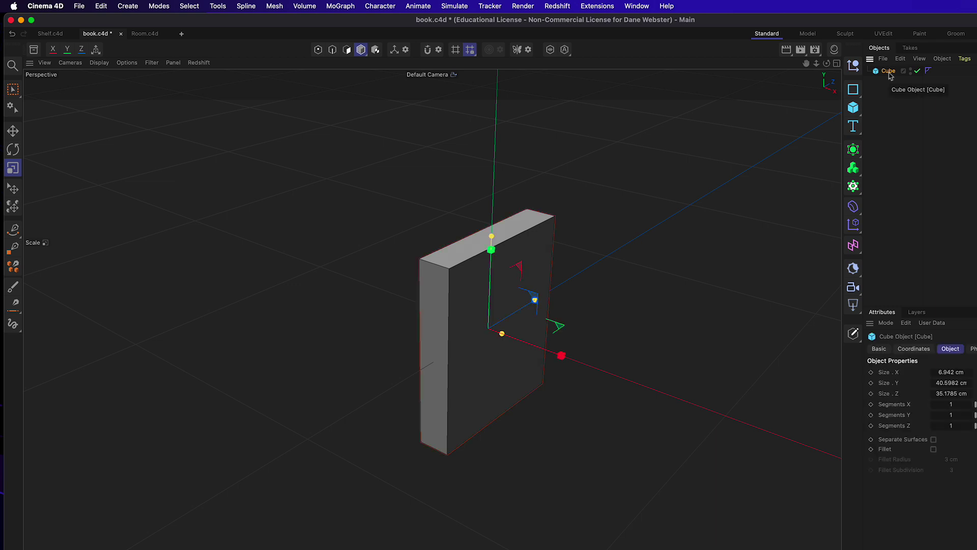
pyautogui.press('c')
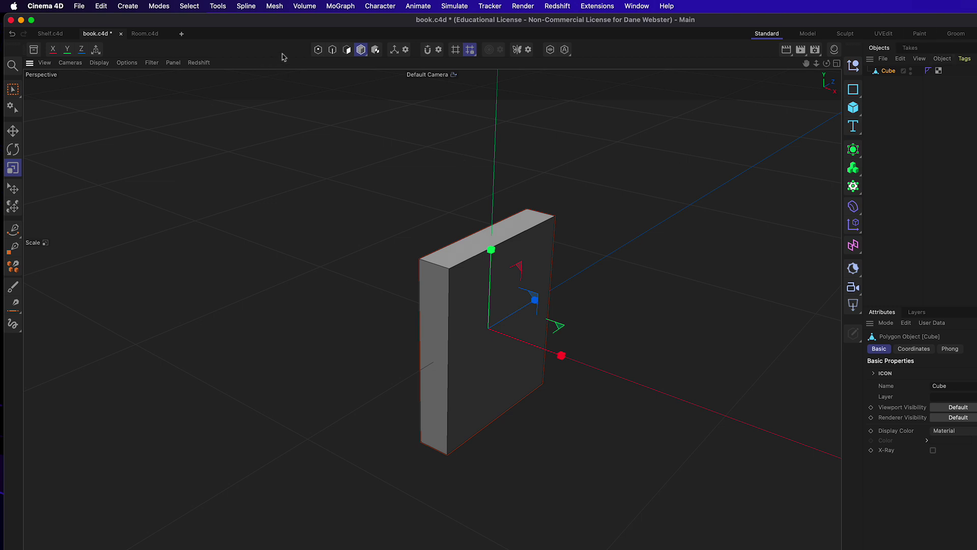
# - Select the book's top, bottom and page-side polygons, leaving the spine and both covers unselected
pyautogui.click(348, 49)
pyautogui.click(499, 231)
pyautogui.keyDown('alt'); pyautogui.moveTo(568, 304); pyautogui.dragTo(430, 326); pyautogui.keyUp('alt')
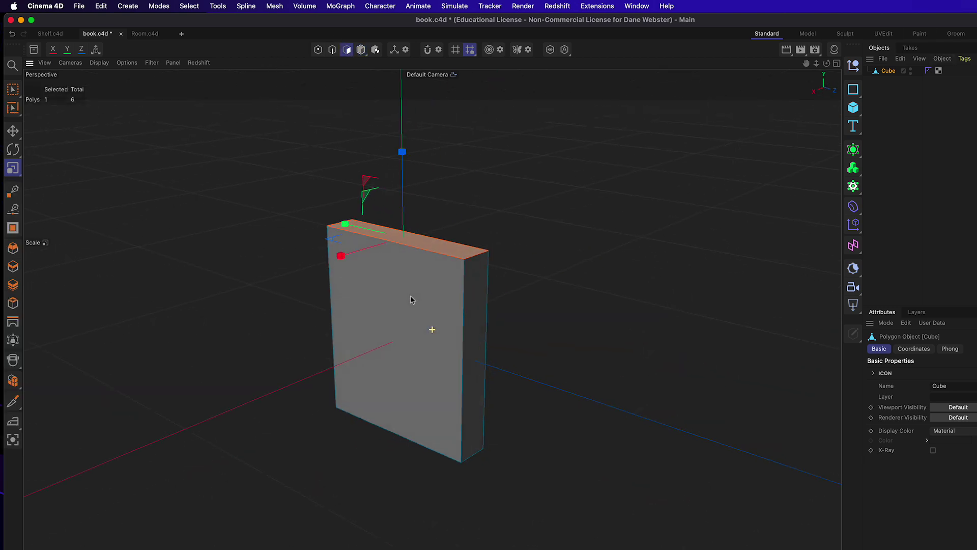
pyautogui.keyDown('shift'); pyautogui.click(473, 317); pyautogui.keyUp('shift')
pyautogui.keyDown('alt'); pyautogui.moveTo(496, 427); pyautogui.dragTo(560, 362); pyautogui.keyUp('alt')
pyautogui.keyDown('shift'); pyautogui.click(397, 458); pyautogui.keyUp('shift')
pyautogui.keyDown('alt'); pyautogui.moveTo(444, 404); pyautogui.dragTo(577, 389); pyautogui.keyUp('alt')
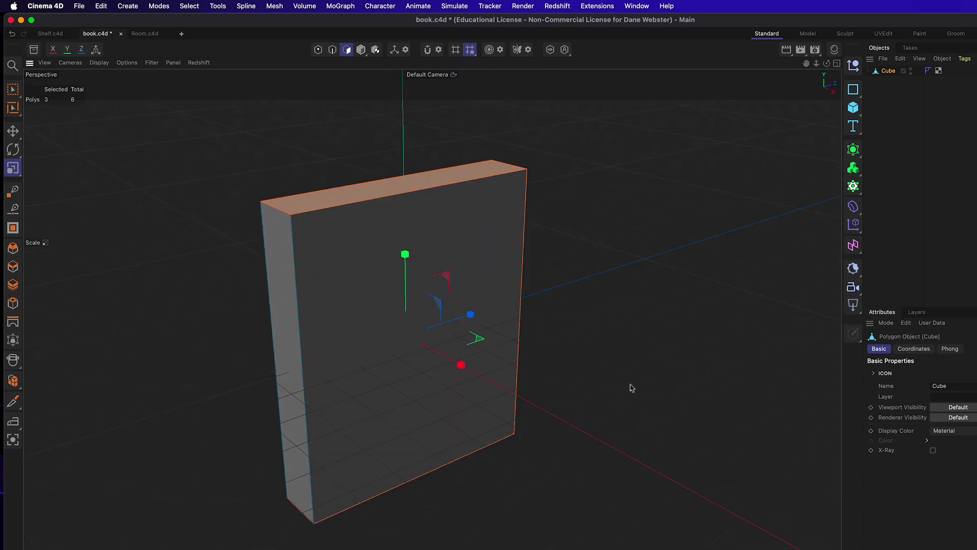
# - Inset the three selected polygons by about 0.95 cm and set the maximum angle to 89°
pyautogui.press('i')
pyautogui.moveTo(658, 312); pyautogui.dragTo(659, 308)
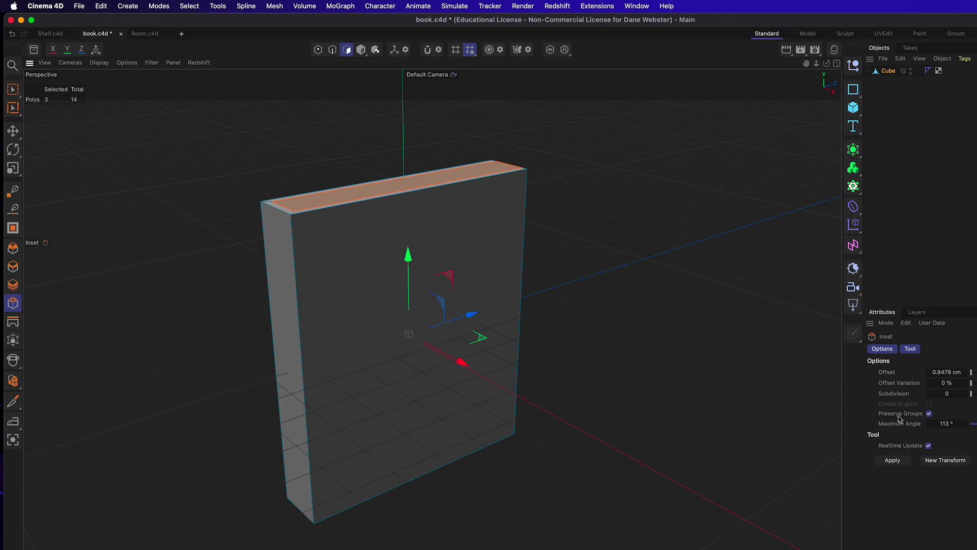
pyautogui.click(951, 423)
pyautogui.write('89')
pyautogui.press('Return')
pyautogui.keyDown('alt'); pyautogui.moveTo(576, 294); pyautogui.dragTo(587, 192); pyautogui.keyUp('alt')
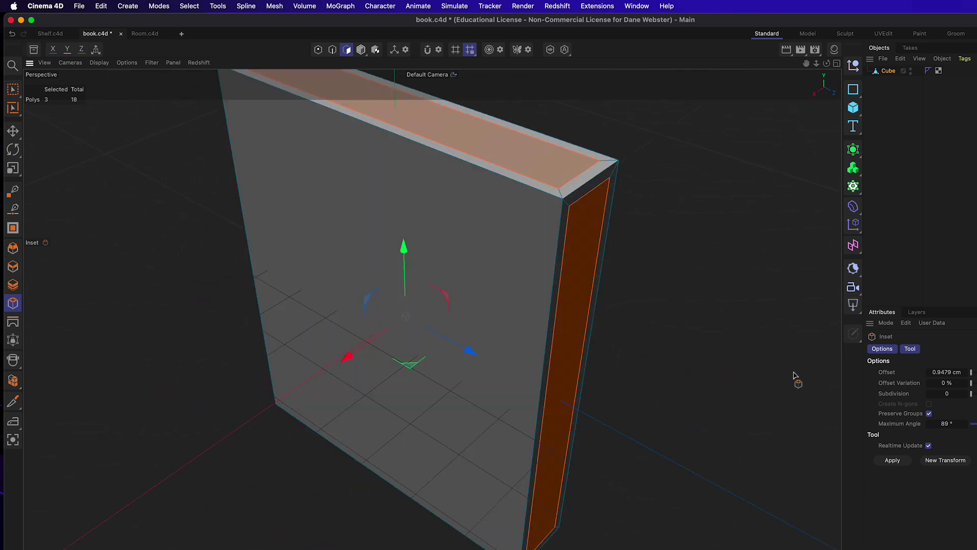
# - Raise the inset's maximum angle to 91° so the three faces are inset as one connected group
pyautogui.click(966, 425)
pyautogui.click(966, 426)
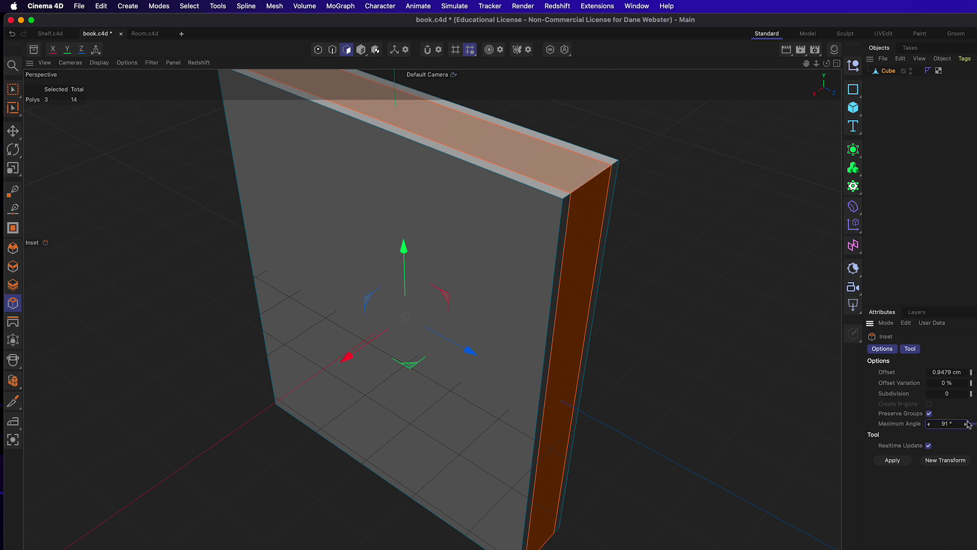
pyautogui.keyDown('alt'); pyautogui.moveTo(541, 299); pyautogui.dragTo(539, 283); pyautogui.keyUp('alt')
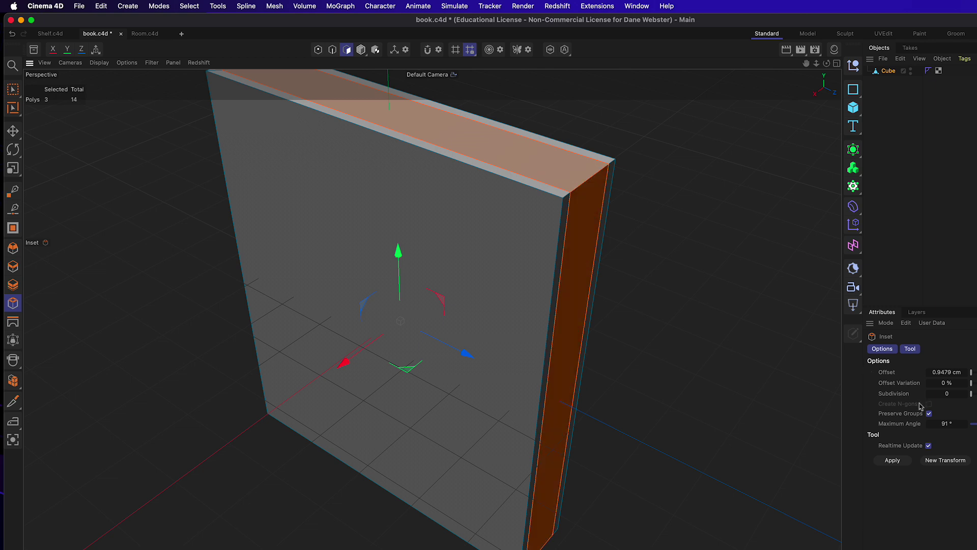
# - Extrude the three inset polygons inward by about 1.14 cm to recess the pages between the covers
pyautogui.keyDown('alt'); pyautogui.moveTo(589, 384); pyautogui.dragTo(628, 392); pyautogui.keyUp('alt')
pyautogui.press('d')
pyautogui.moveTo(673, 327); pyautogui.dragTo(671, 326)
pyautogui.keyDown('alt'); pyautogui.moveTo(563, 297); pyautogui.dragTo(569, 323); pyautogui.keyUp('alt')
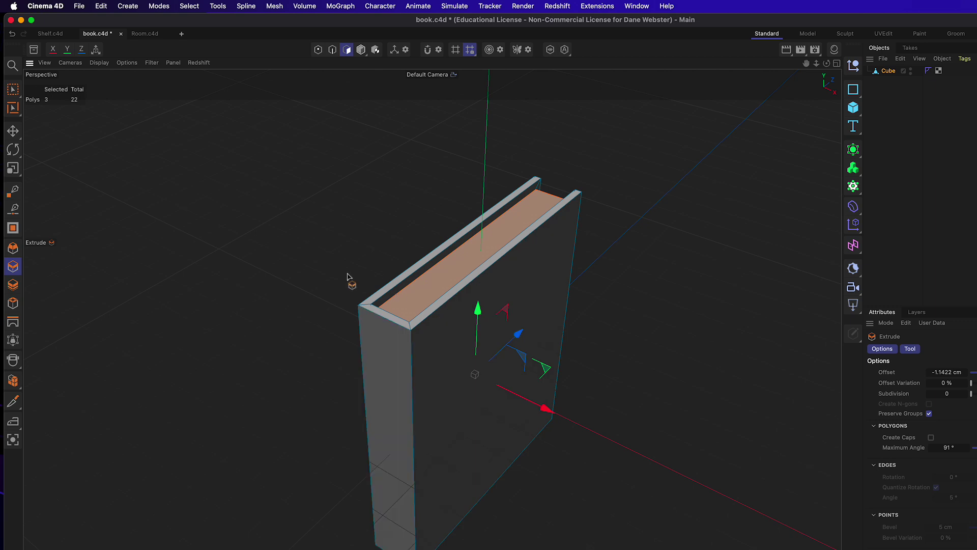
pyautogui.keyDown('alt'); pyautogui.moveTo(476, 362); pyautogui.dragTo(527, 326); pyautogui.keyUp('alt')
pyautogui.keyDown('alt'); pyautogui.moveTo(526, 324); pyautogui.dragTo(492, 285, button='middle'); pyautogui.keyUp('alt')
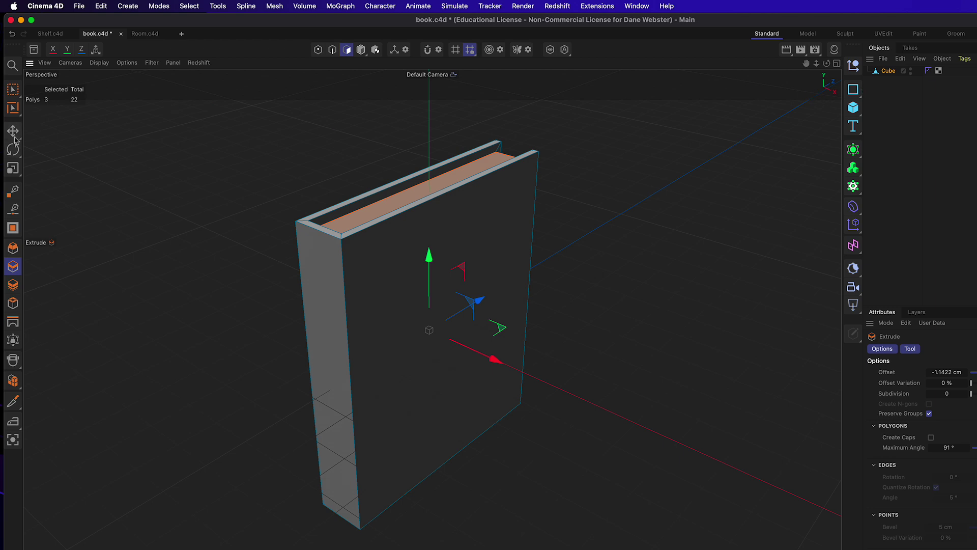
# - Finish the extrusion by switching to the Move tool, deselect the book, and display the scene's materials
pyautogui.press('e')
pyautogui.click(894, 123)
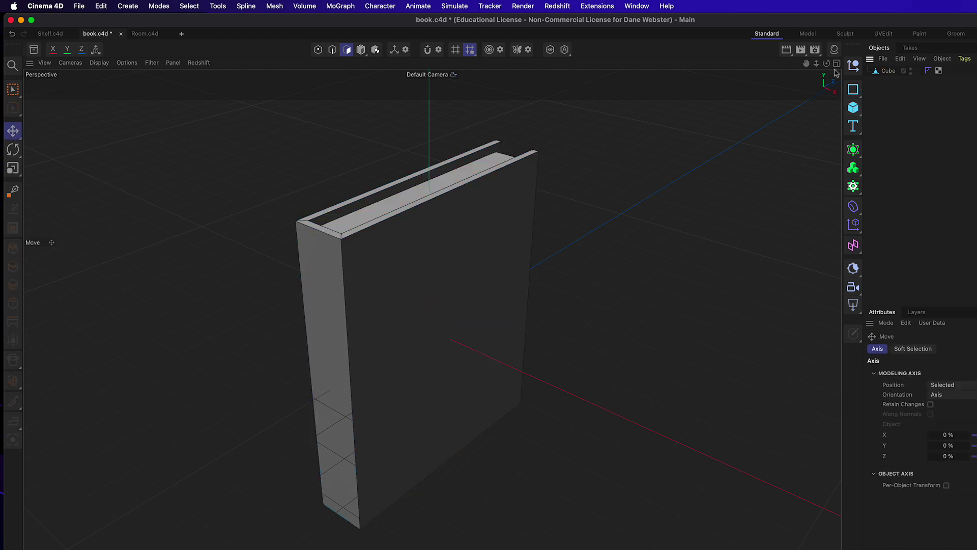
pyautogui.click(834, 49)
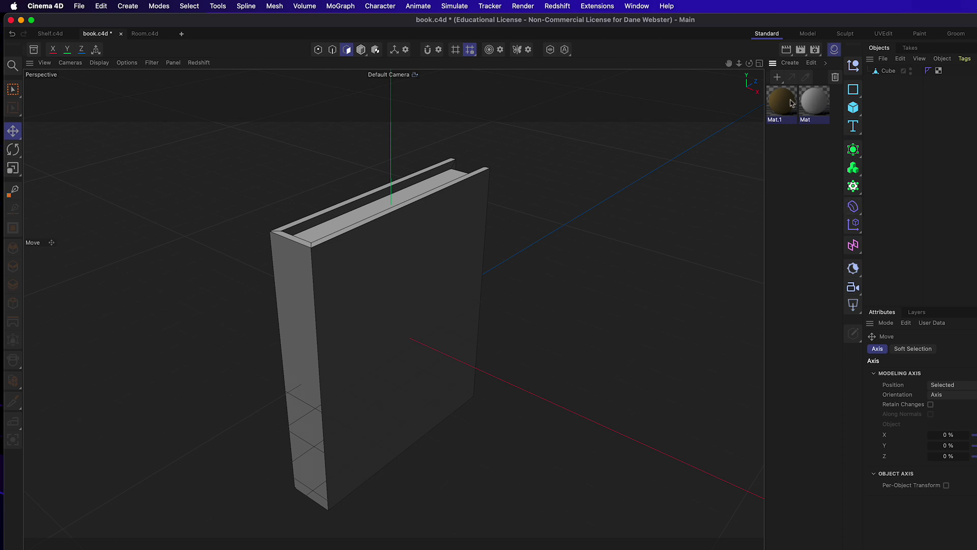
# - Try to apply a material to the three selected recessed page polygons of the book
pyautogui.click(891, 72)
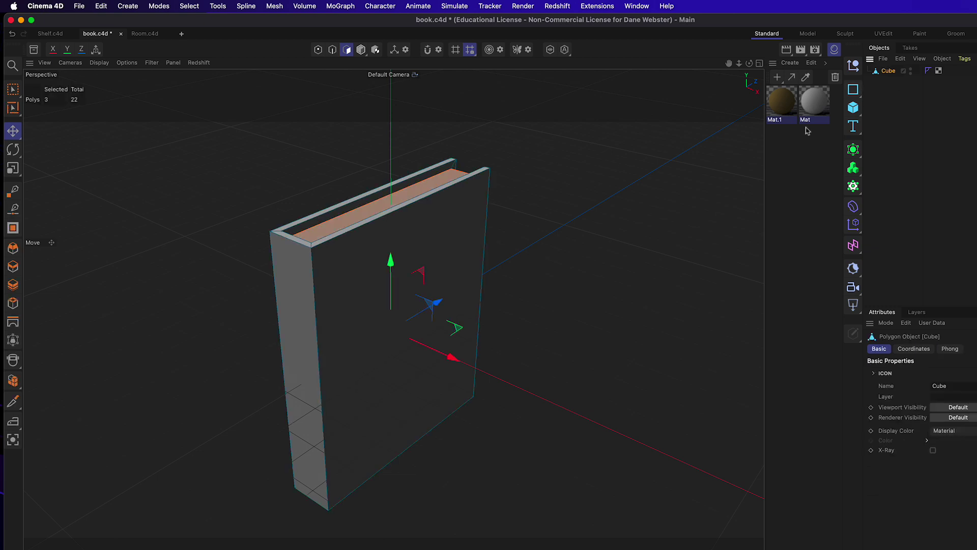
pyautogui.scroll(4, 449, 222)
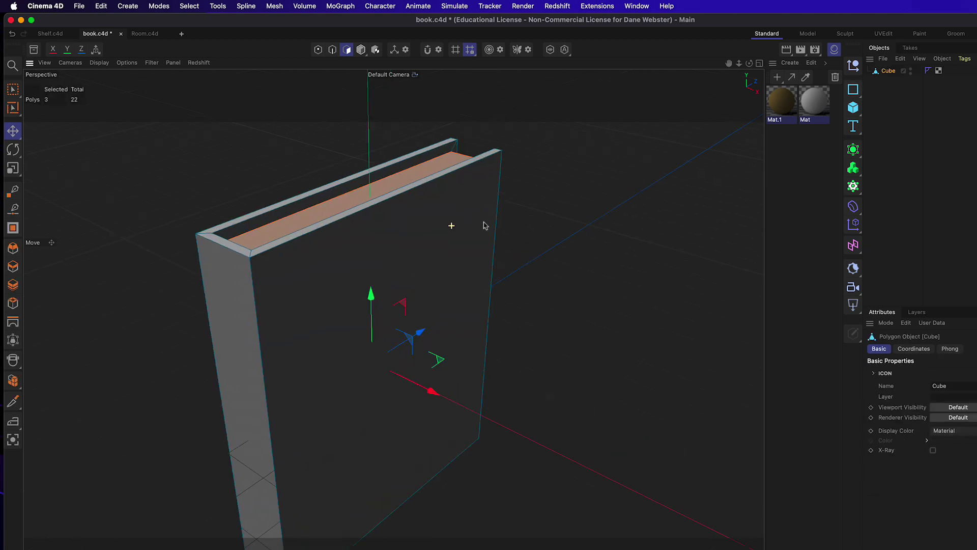
pyautogui.scroll(2, 529, 249)
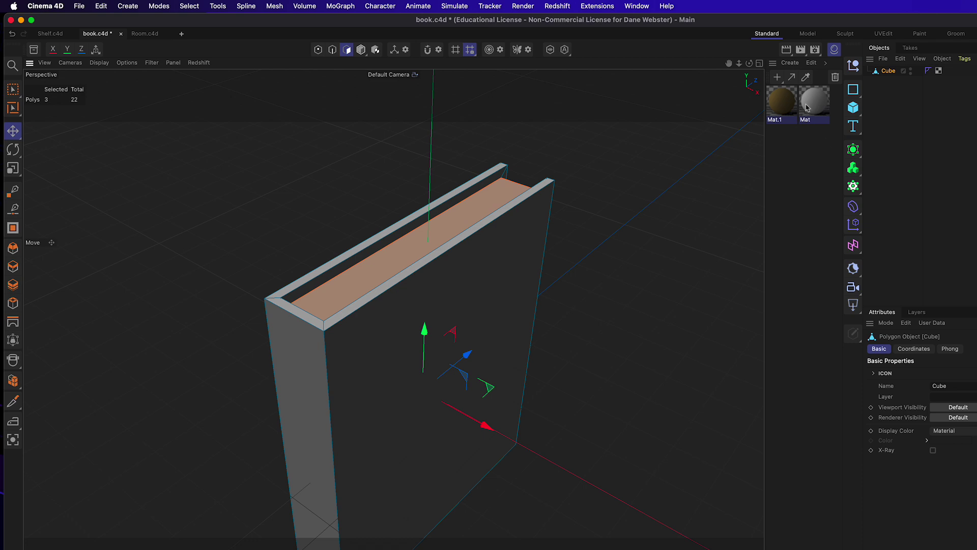
pyautogui.moveTo(797, 126); pyautogui.dragTo(473, 213)
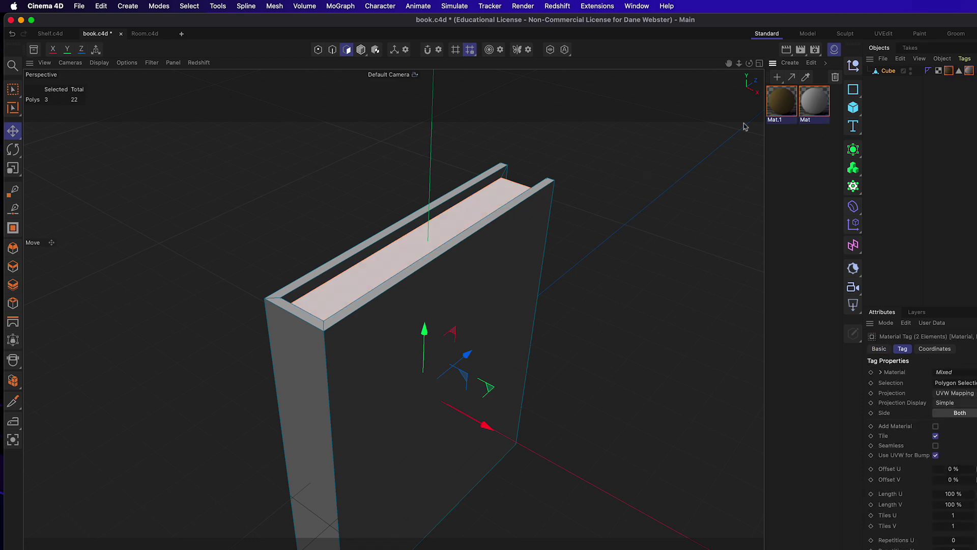
# - Invert the polygon selection so the book's cover and spine are selected instead of the pages
pyautogui.click(189, 6)
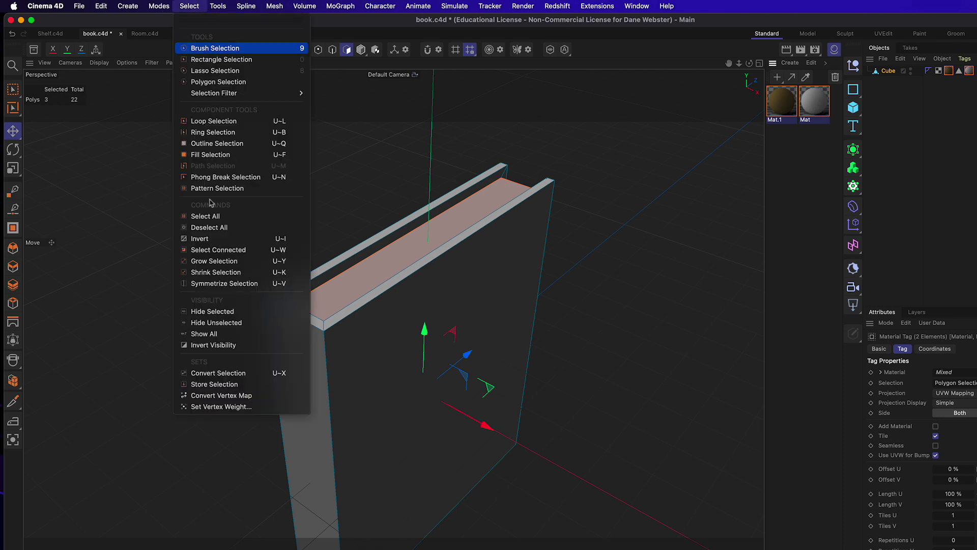
pyautogui.click(602, 197)
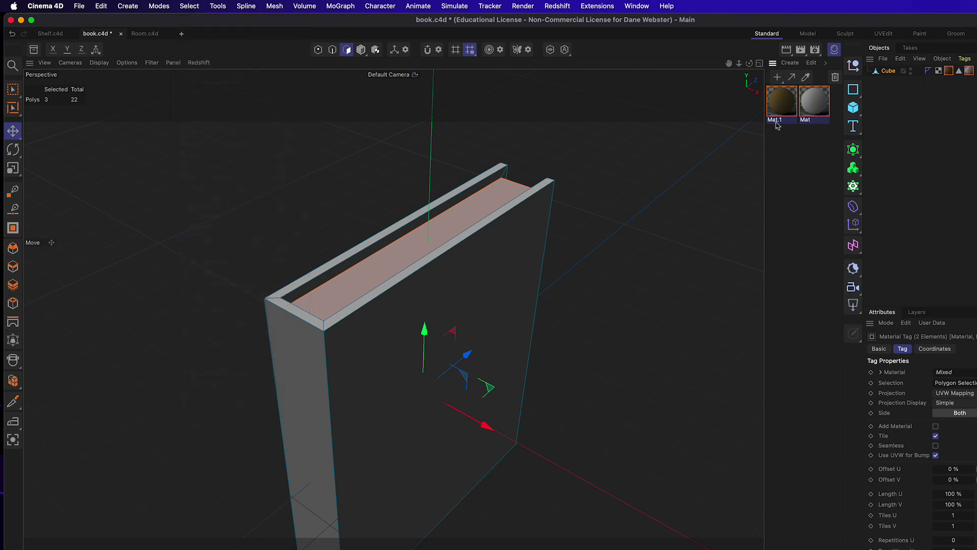
pyautogui.press('u')
pyautogui.press('i')
# - Try applying a material to the selected cover polygons, and delete the book's material and polygon selection tags
pyautogui.moveTo(781, 109); pyautogui.dragTo(490, 302)
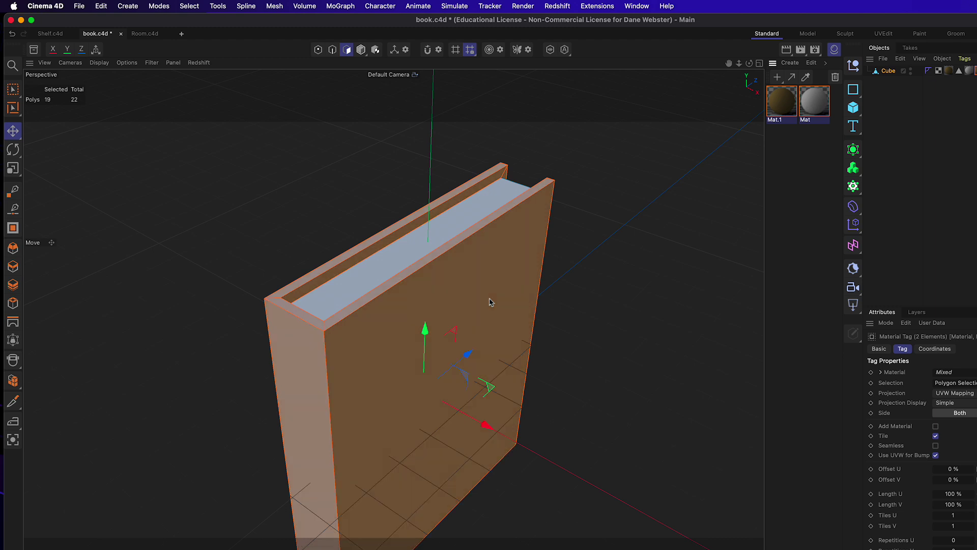
pyautogui.scroll(-8, 392, 331)
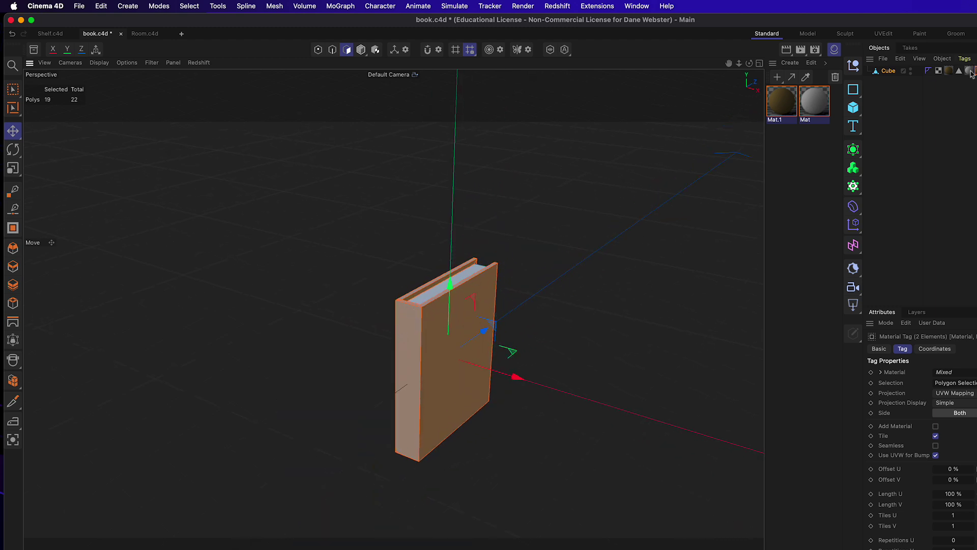
pyautogui.click(950, 74)
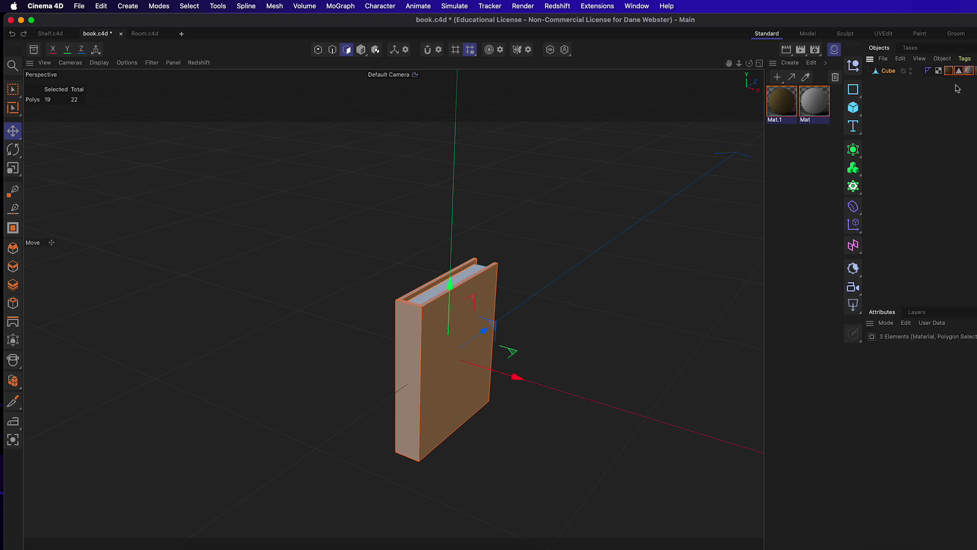
pyautogui.click(970, 79)
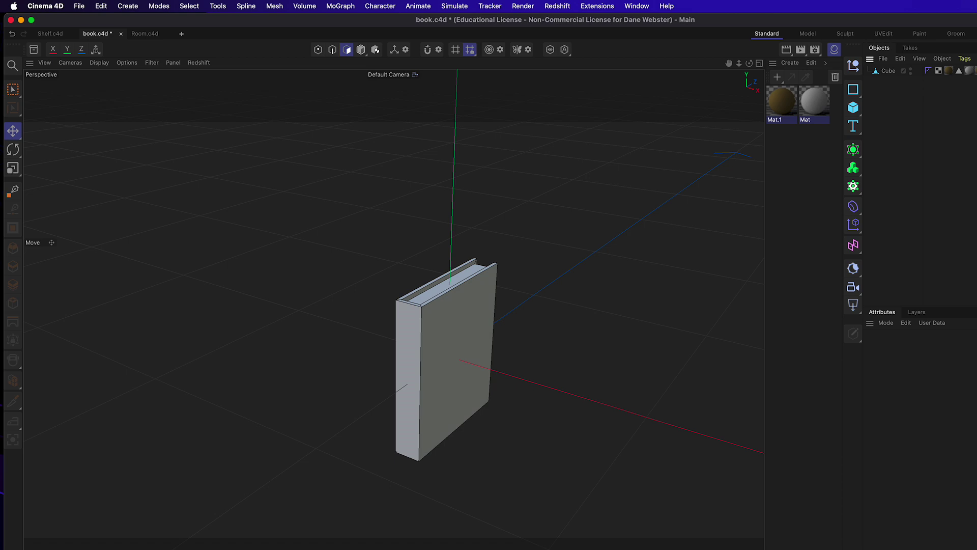
pyautogui.click(949, 74)
pyautogui.press('Delete')
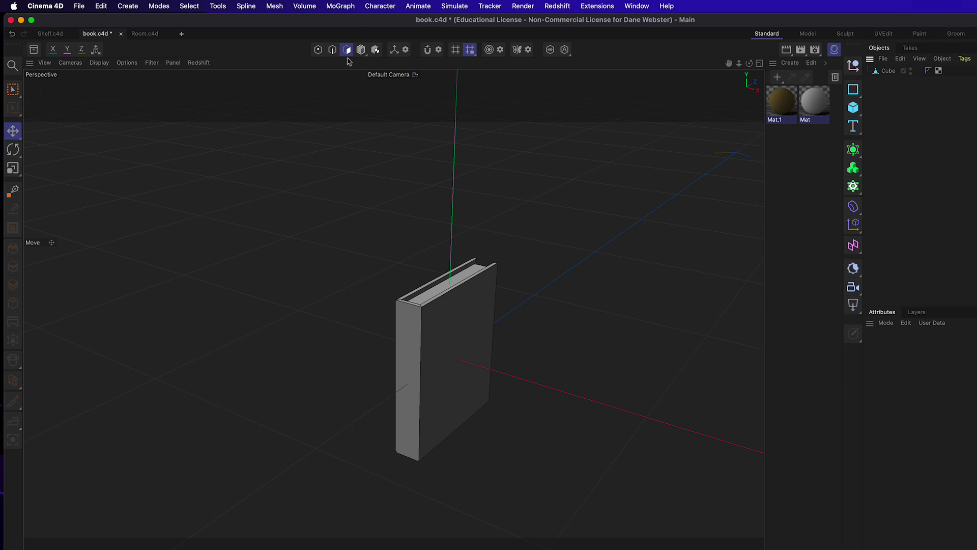
# - Select the book object and apply only the Mat.1 material to the selected cover and spine polygons
pyautogui.click(891, 70)
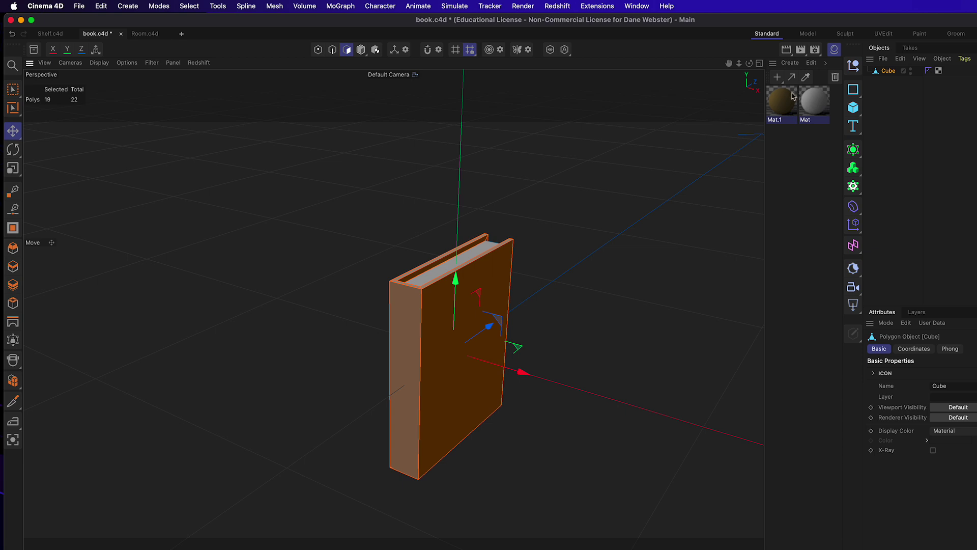
pyautogui.moveTo(474, 398); pyautogui.dragTo(474, 398)
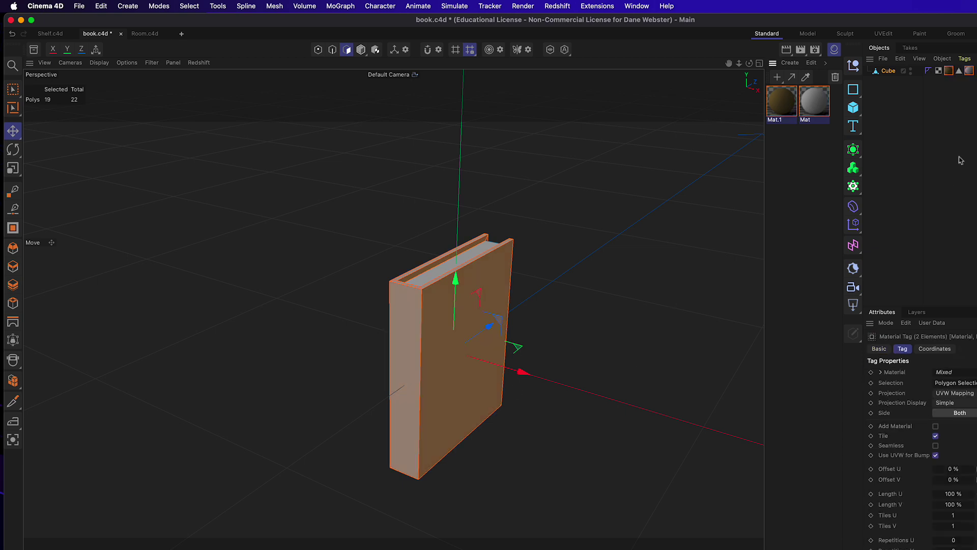
pyautogui.press('super+z')
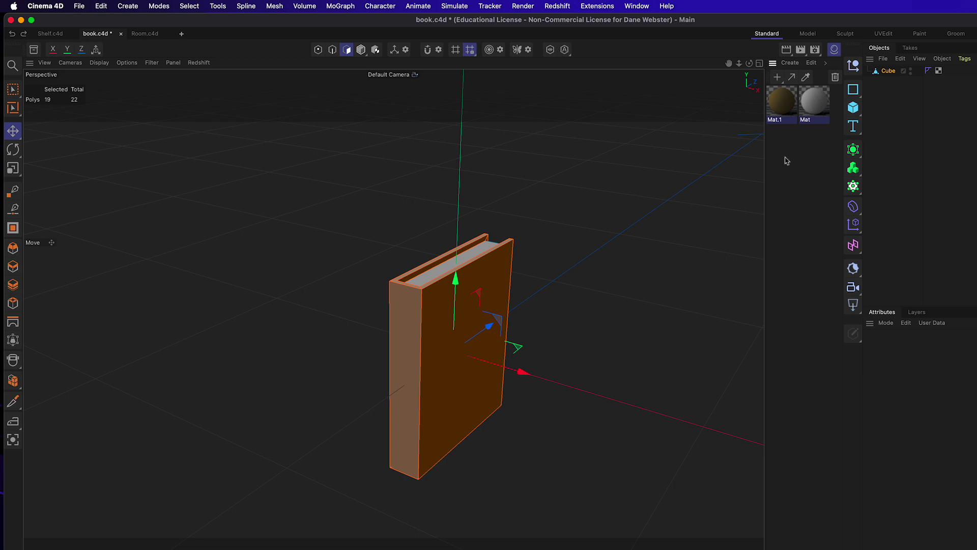
pyautogui.click(780, 127)
pyautogui.moveTo(782, 108); pyautogui.dragTo(465, 385)
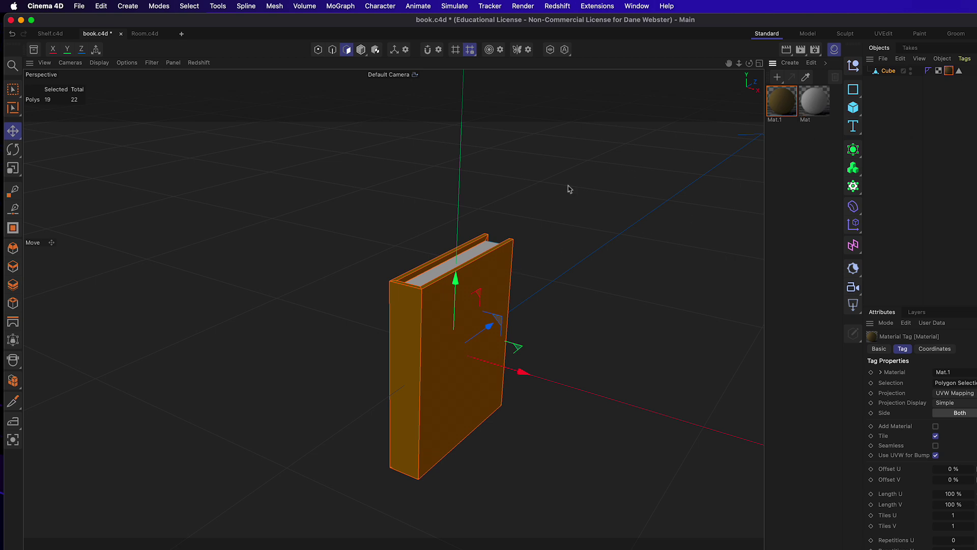
# - Invert the selection to the three page polygons and apply only the Mat material to them
pyautogui.click(189, 5)
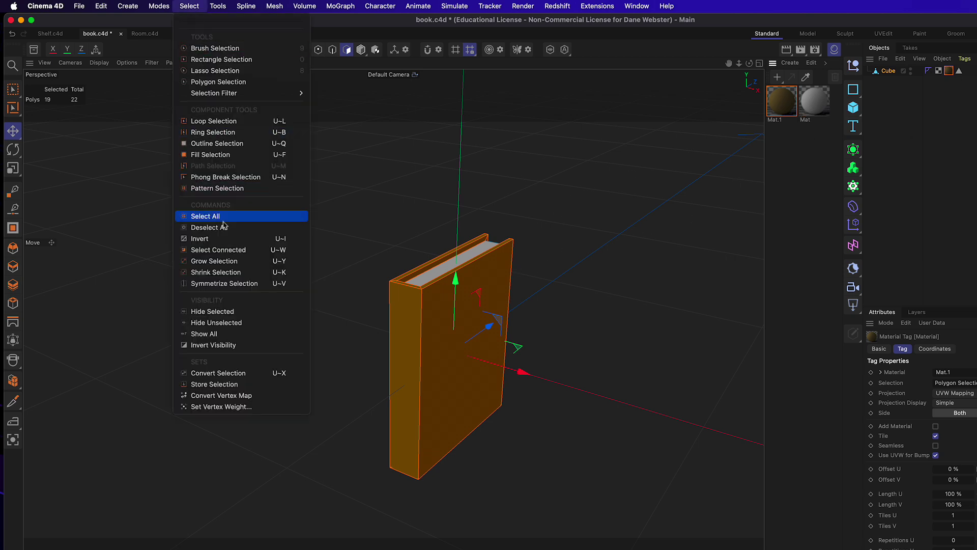
pyautogui.click(227, 238)
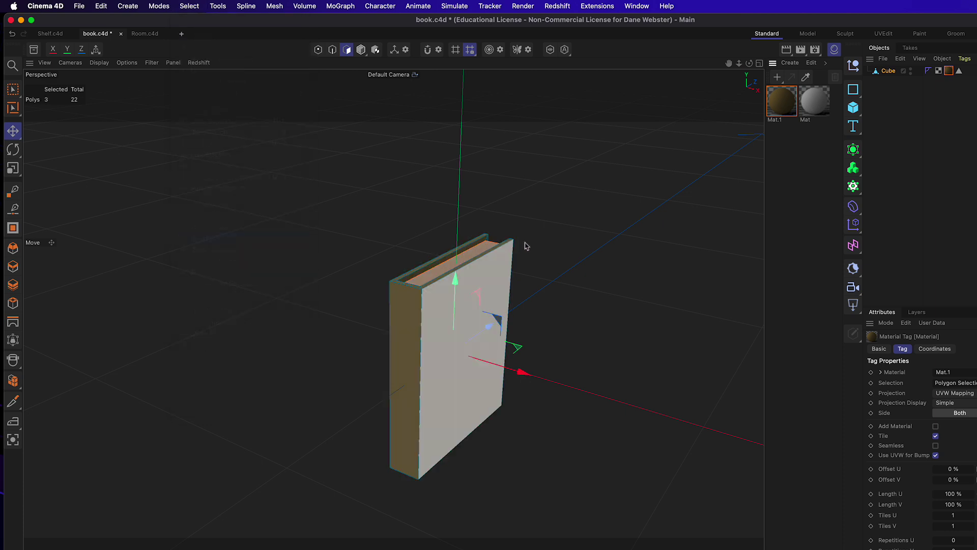
pyautogui.scroll(5, 513, 246)
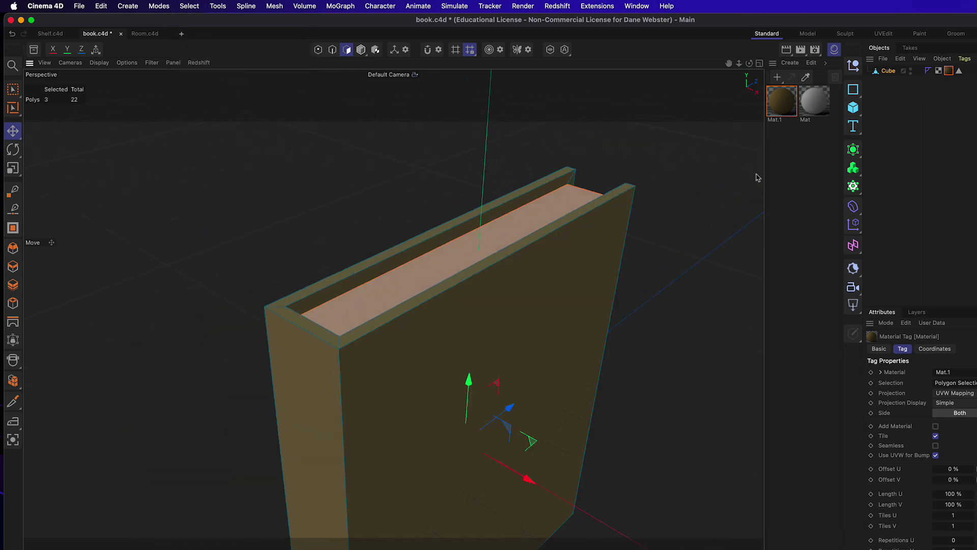
pyautogui.click(815, 107)
pyautogui.moveTo(814, 100); pyautogui.dragTo(543, 219)
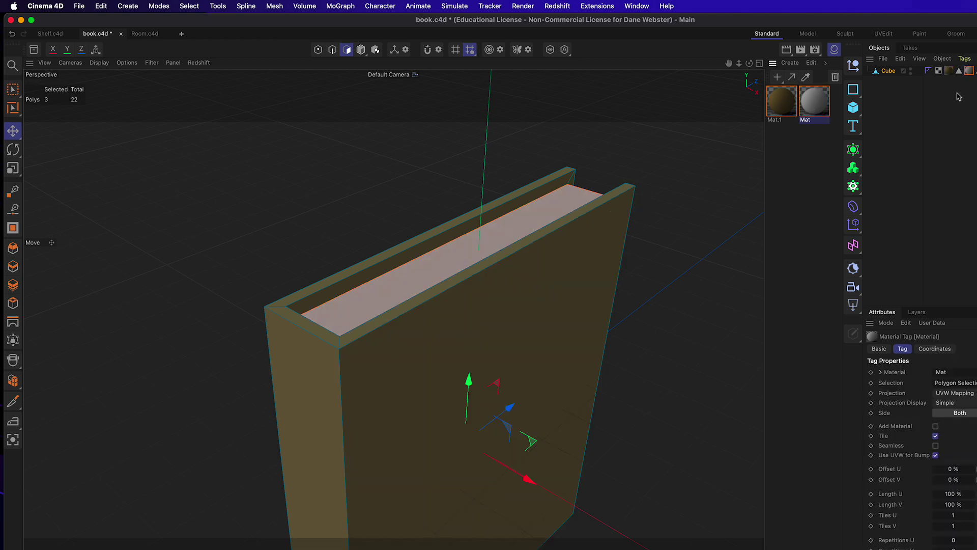
# - Rename the polygon selection tag holding the cover and spine polygons as "cover"
pyautogui.click(949, 70)
pyautogui.click(959, 71)
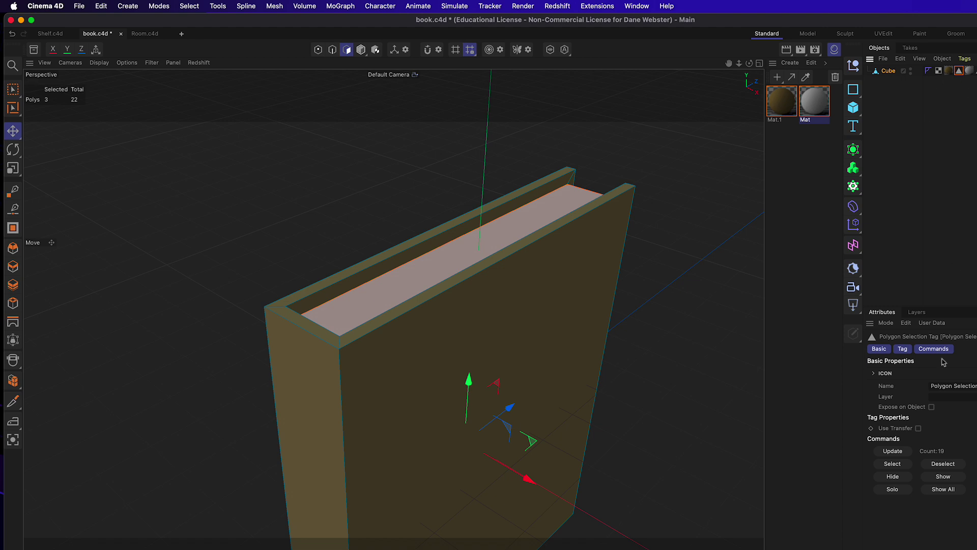
pyautogui.click(946, 385)
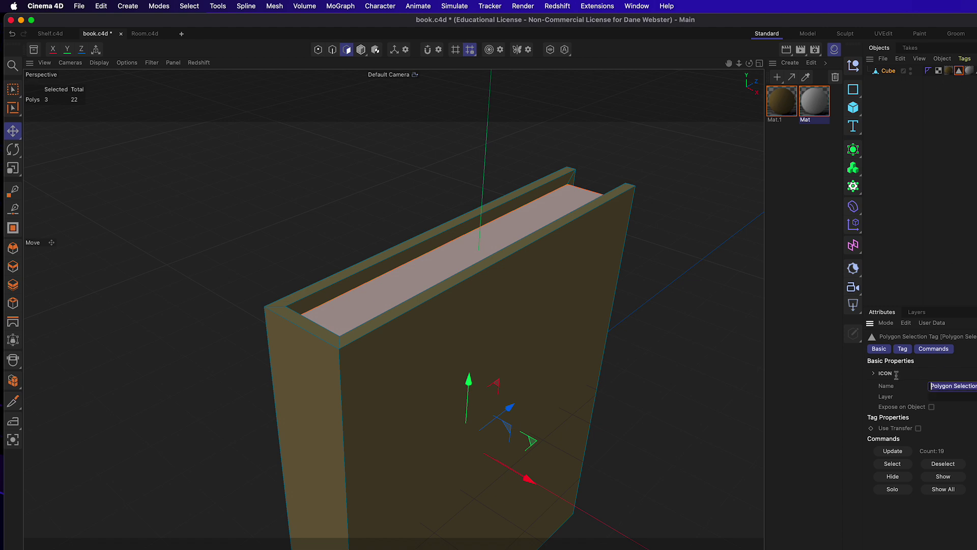
pyautogui.write('cover')
pyautogui.press('Return')
pyautogui.click(967, 127)
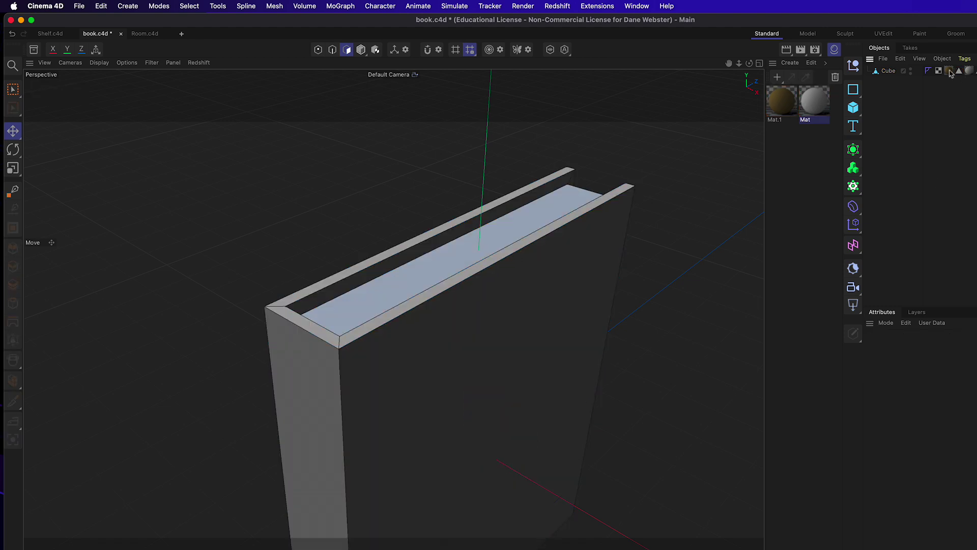
# - Restrict the Mat.1 material tag to the selection named "cover"
pyautogui.click(948, 71)
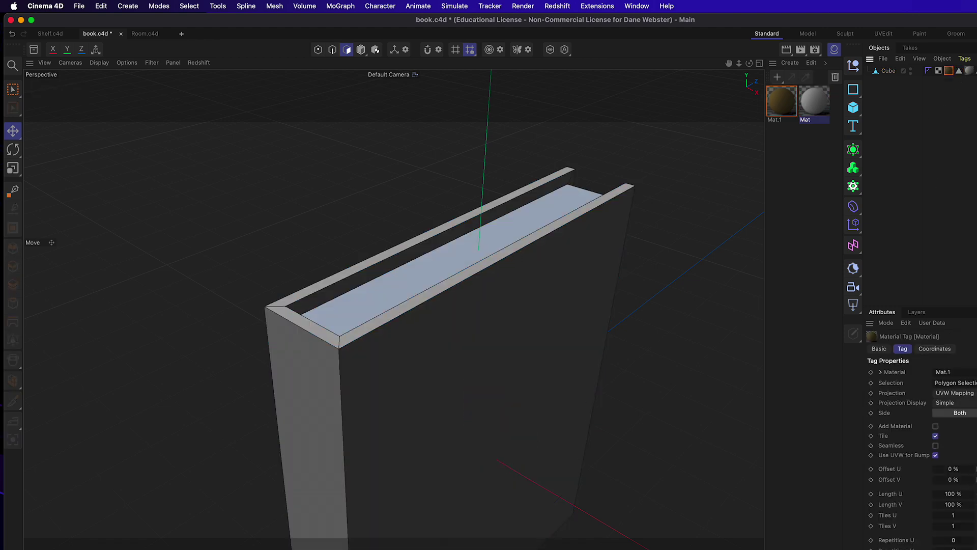
pyautogui.click(951, 383)
pyautogui.write('cover')
pyautogui.press('Return')
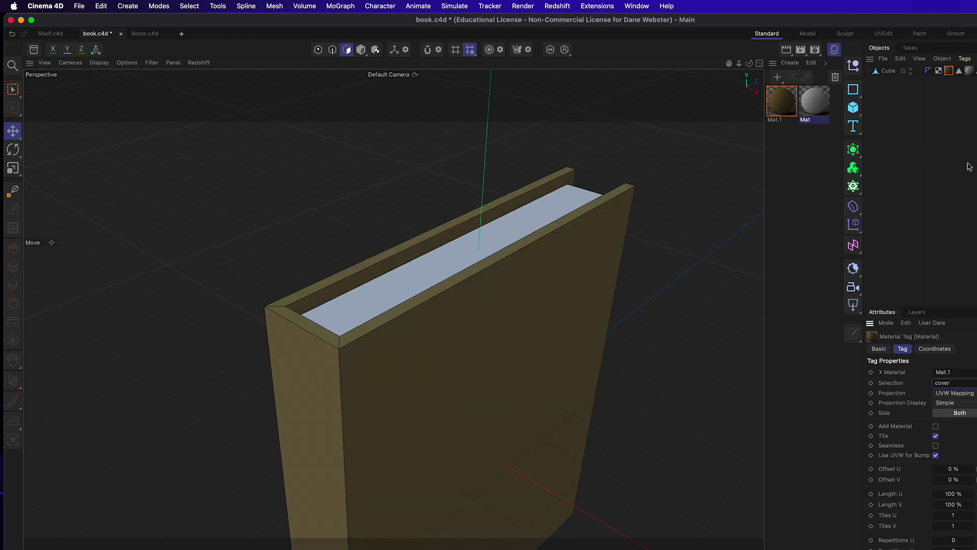
pyautogui.click(961, 96)
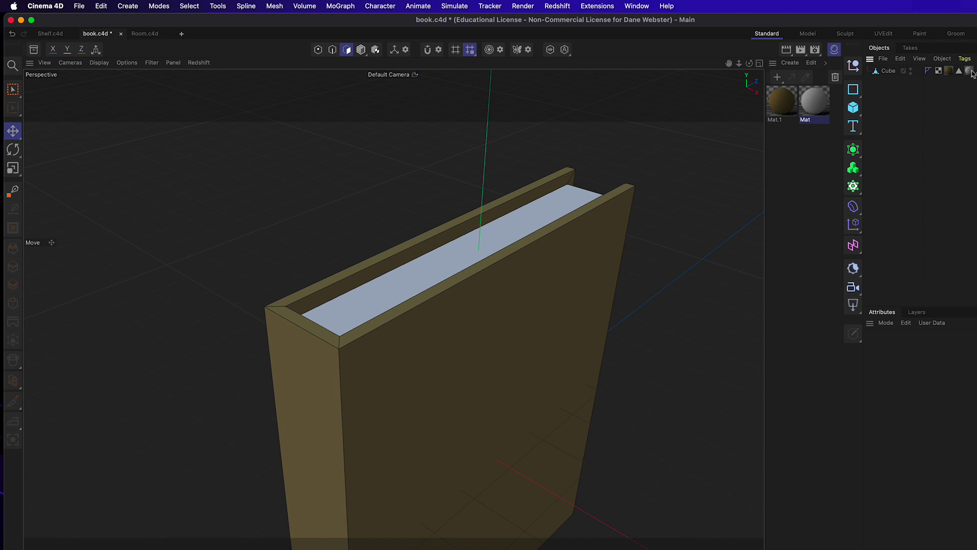
# - Try restricting the Mat material tag to the selection name "page", and clear the entry
pyautogui.click(970, 71)
pyautogui.press('Tab')
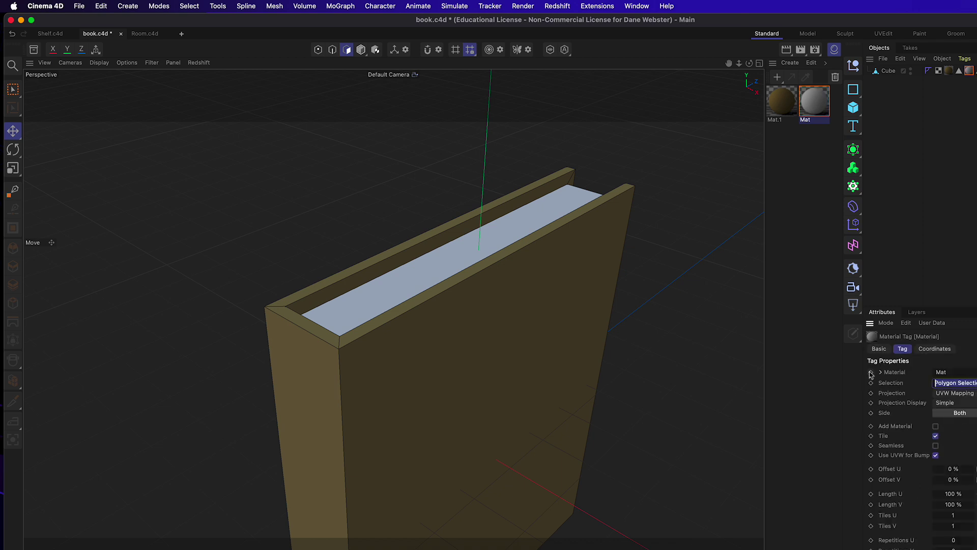
pyautogui.write('pages')
pyautogui.press('BackSpace')
pyautogui.press('Return')
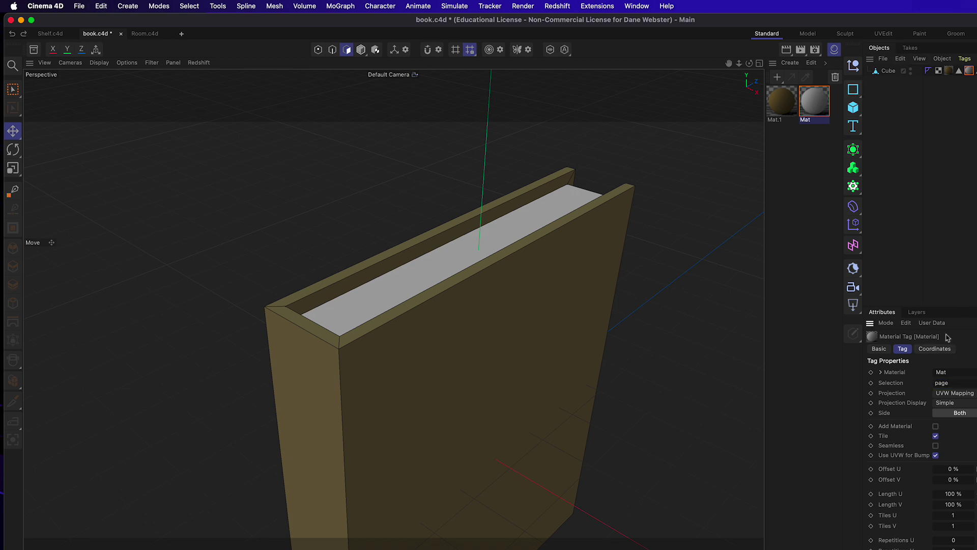
pyautogui.doubleClick(957, 382)
pyautogui.press('BackSpace')
pyautogui.press('Return')
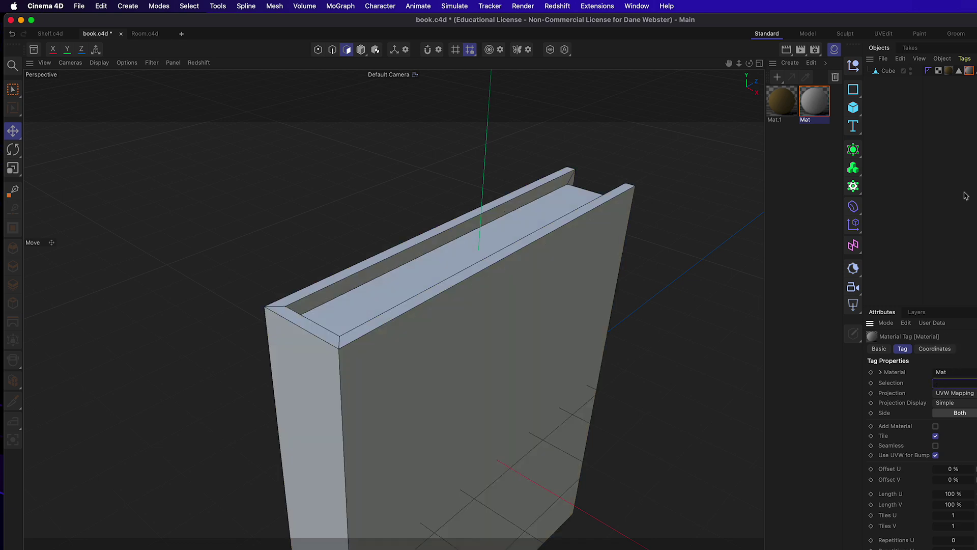
# - Rename the polygon selection tag holding the three page polygons as "pages"
pyautogui.click(905, 142)
pyautogui.click(959, 70)
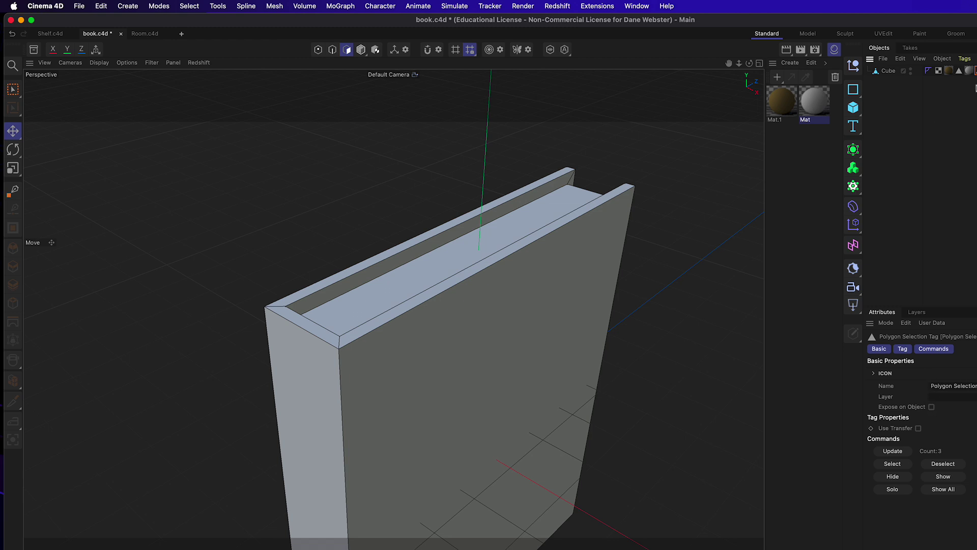
pyautogui.click(969, 72)
pyautogui.click(931, 94)
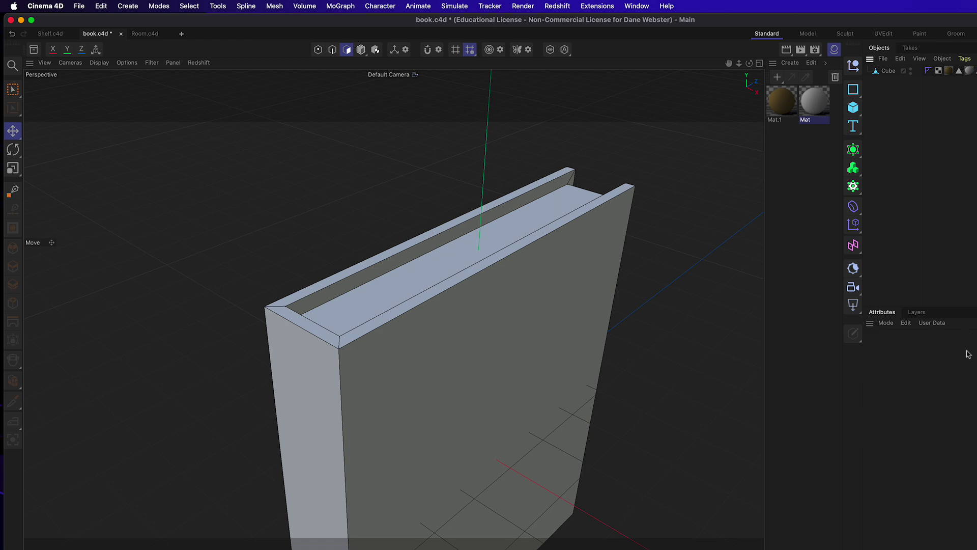
pyautogui.press('super+z')
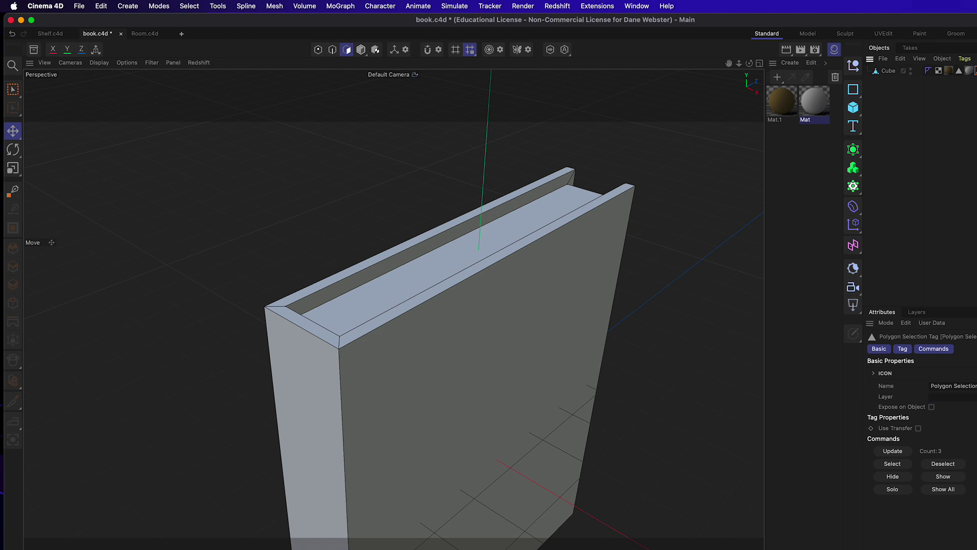
pyautogui.press('super+shift+z')
pyautogui.press('super+z')
pyautogui.click(946, 386)
pyautogui.write('pa')
pyautogui.press('Return')
# - Restrict the Mat material tag to the selection named "pages"
pyautogui.click(969, 71)
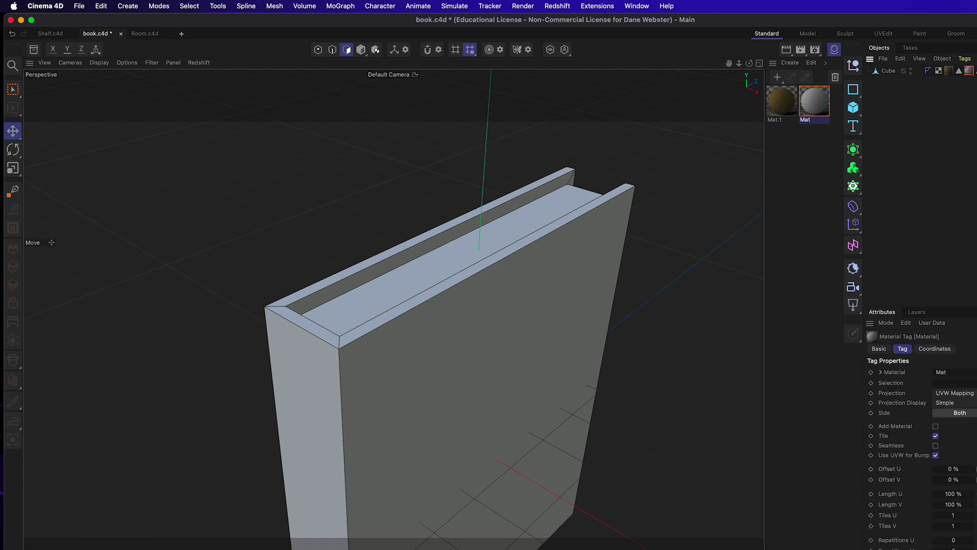
pyautogui.click(963, 383)
pyautogui.write('pages')
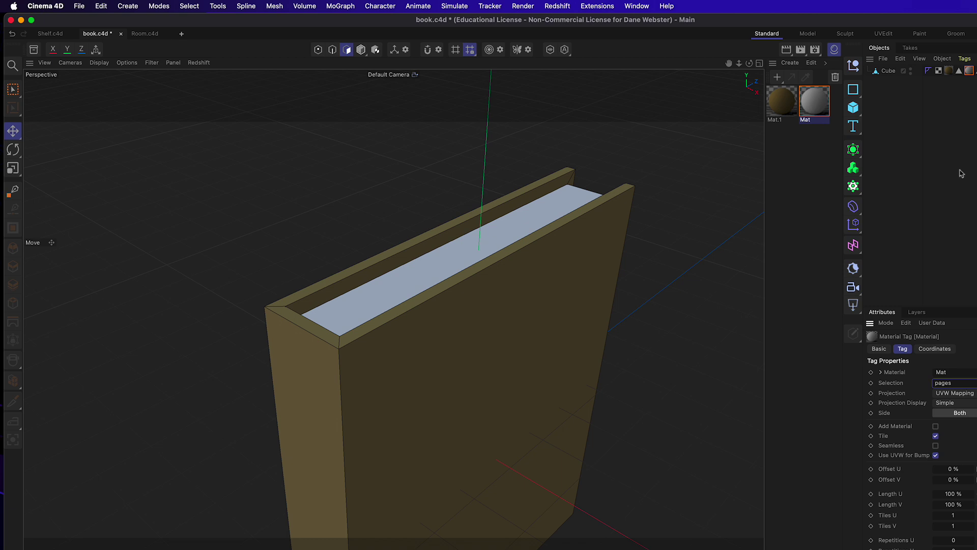
# - Check the pages selection tag and the Mat material tag on the book, and save book.c4d
pyautogui.click(959, 70)
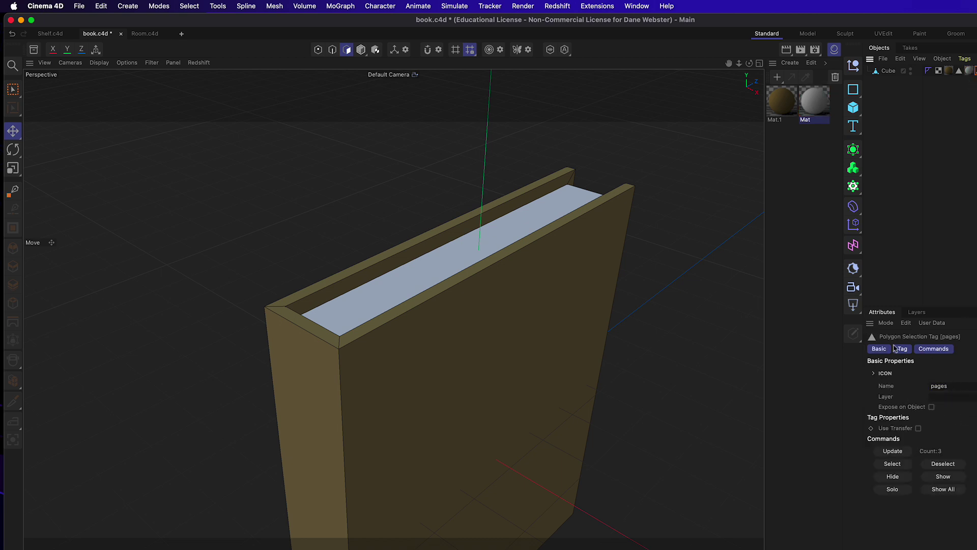
pyautogui.click(969, 70)
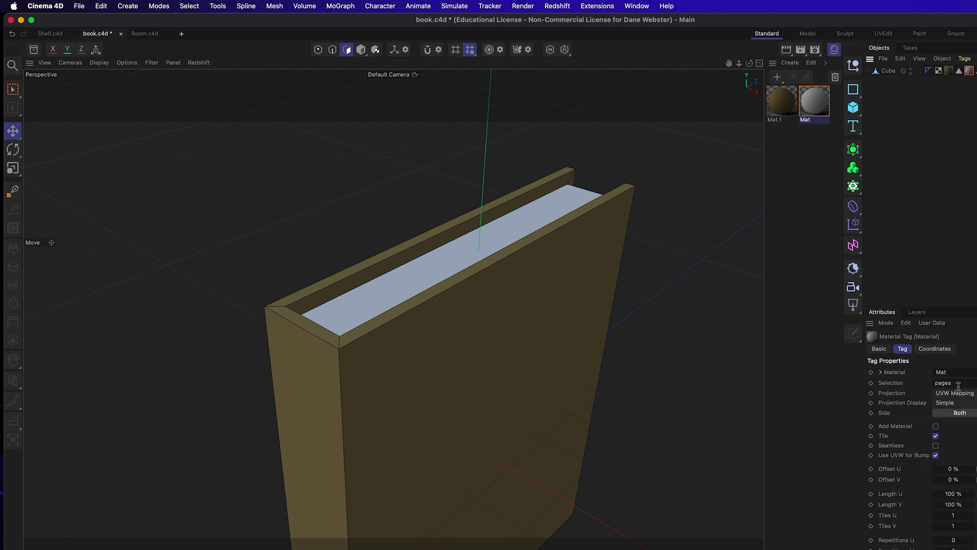
pyautogui.keyDown('alt'); pyautogui.moveTo(515, 396); pyautogui.dragTo(438, 385); pyautogui.keyUp('alt')
pyautogui.keyDown('alt'); pyautogui.moveTo(428, 336); pyautogui.dragTo(492, 232); pyautogui.keyUp('alt')
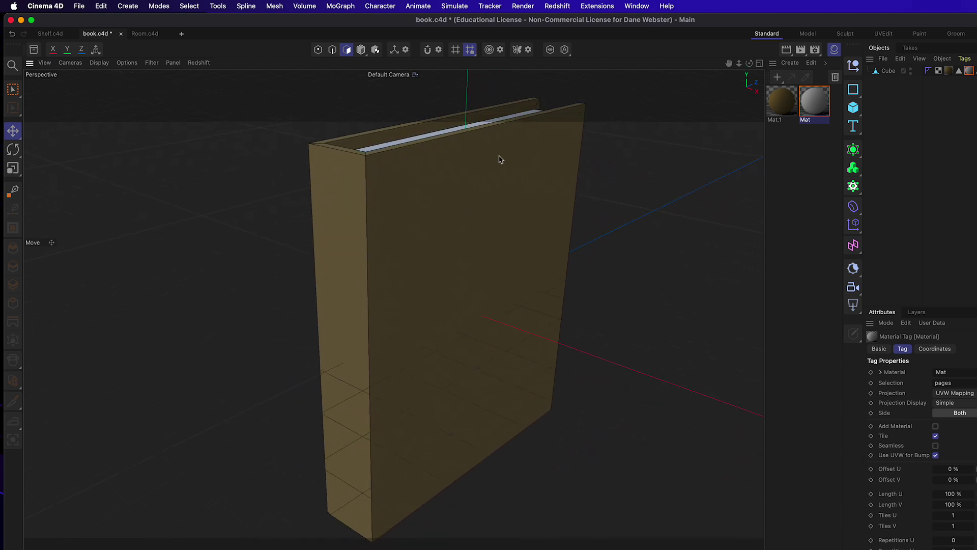
pyautogui.press('super+s')
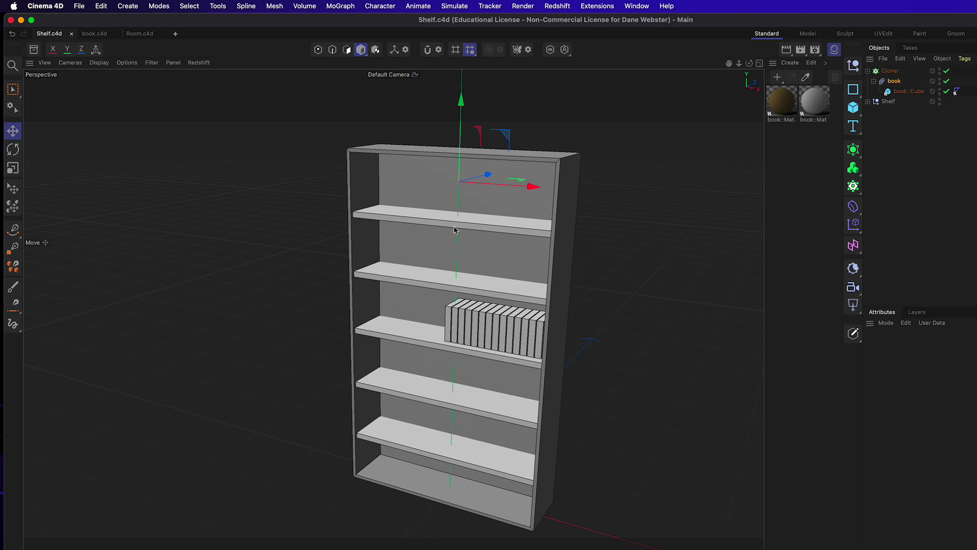
# - In Shelf.c4d, select and refresh the book XRef to bring in the updated materials, and inspect the cloned books
pyautogui.scroll(5, 495, 240)
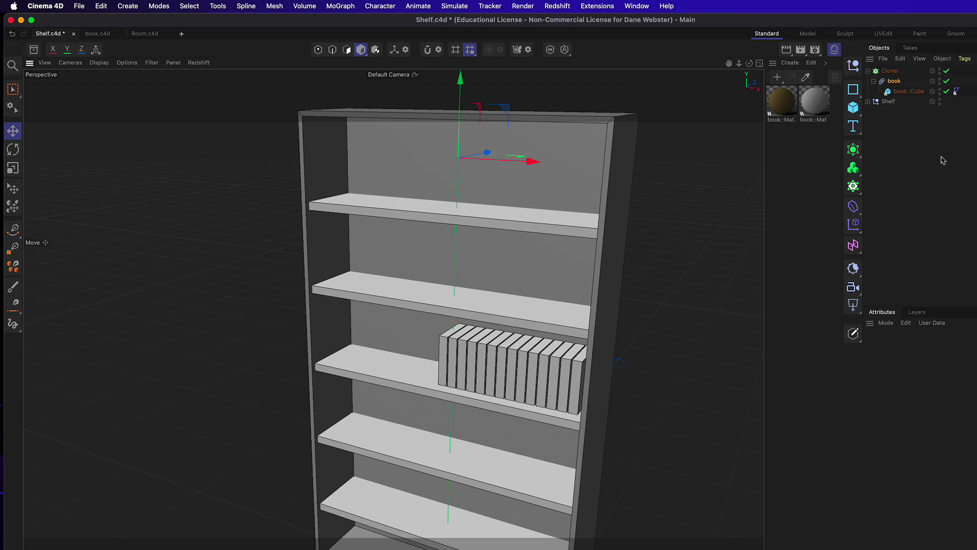
pyautogui.click(893, 81)
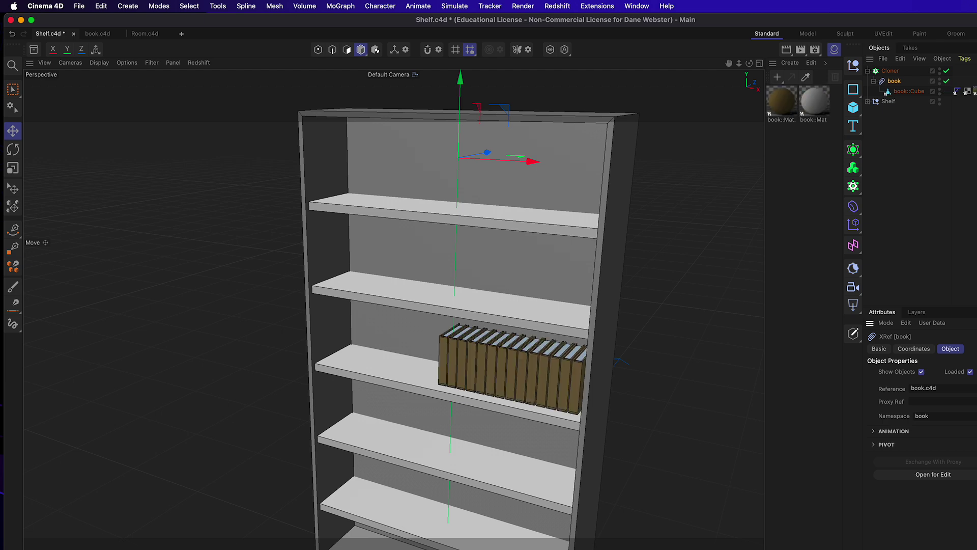
pyautogui.scroll(2, 544, 371)
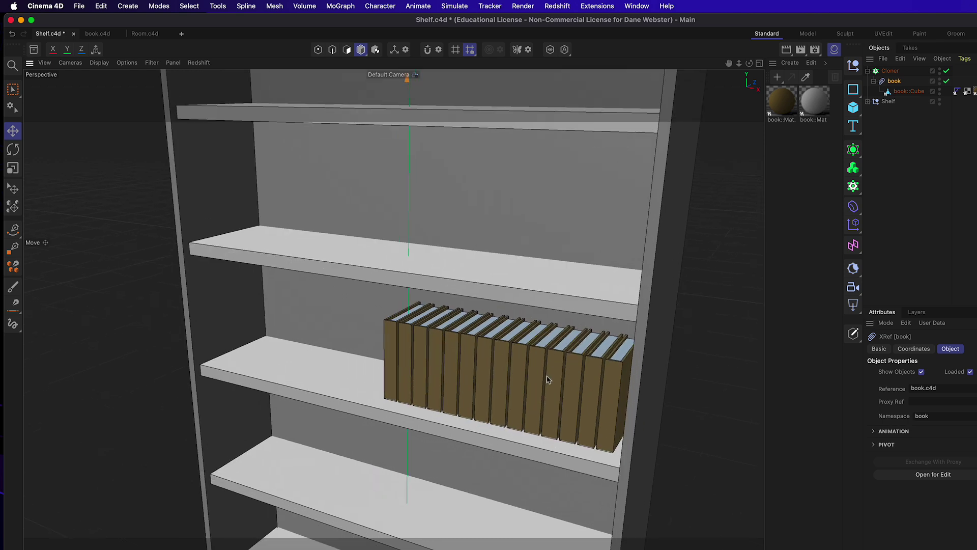
pyautogui.scroll(2, 544, 376)
pyautogui.scroll(-3, 597, 381)
pyautogui.keyDown('alt'); pyautogui.moveTo(565, 399); pyautogui.dragTo(510, 358); pyautogui.keyUp('alt')
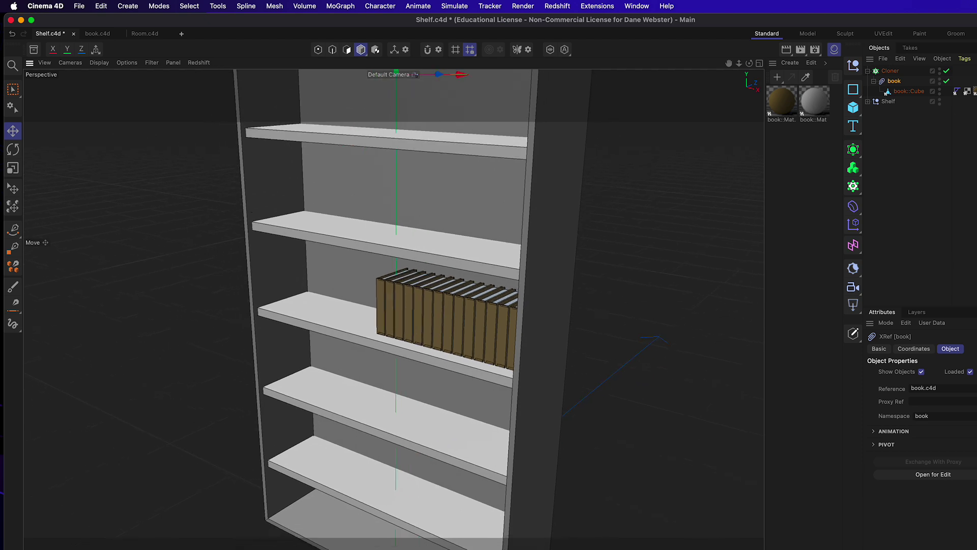
# - Expand the Shelf hierarchy and make the individualShelf cube editable
pyautogui.click(867, 101)
pyautogui.press('super+s')
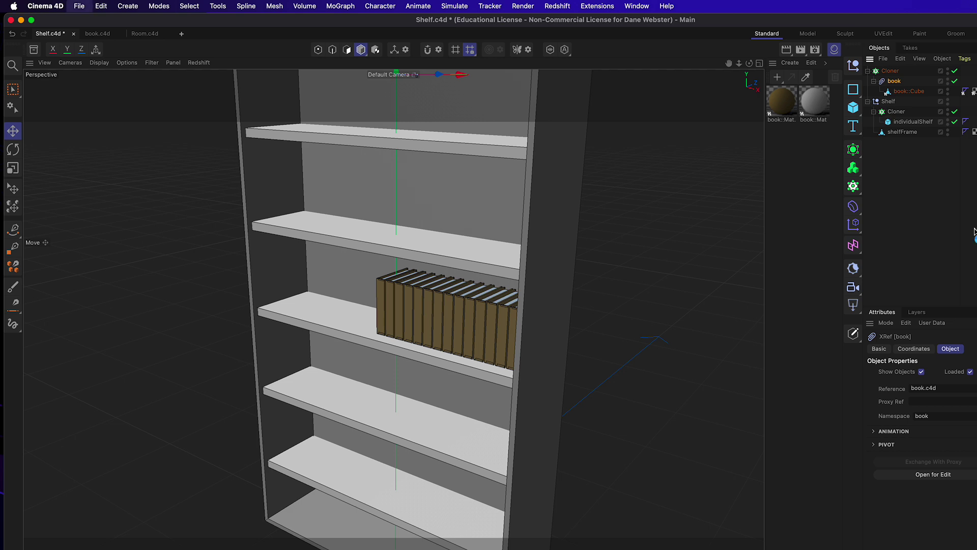
pyautogui.click(912, 122)
pyautogui.click(904, 133)
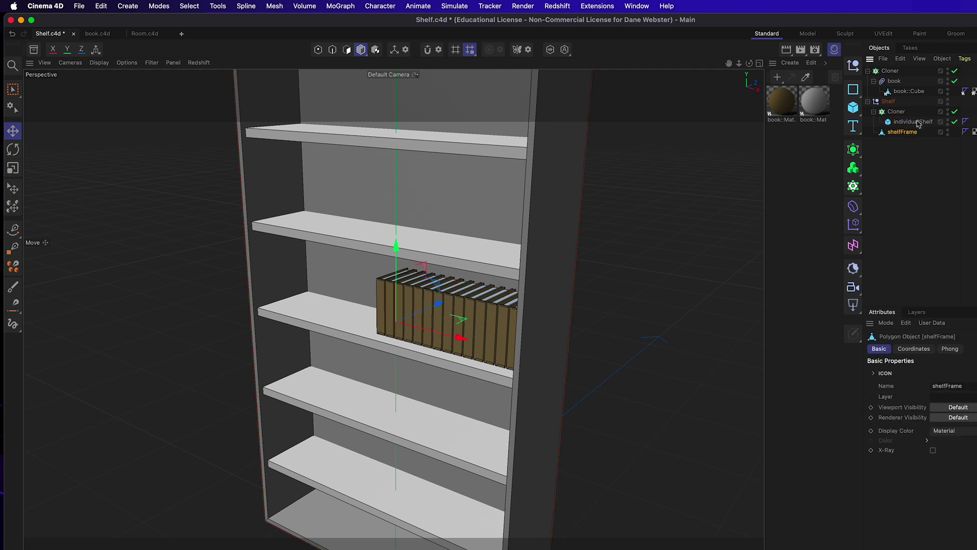
pyautogui.click(914, 122)
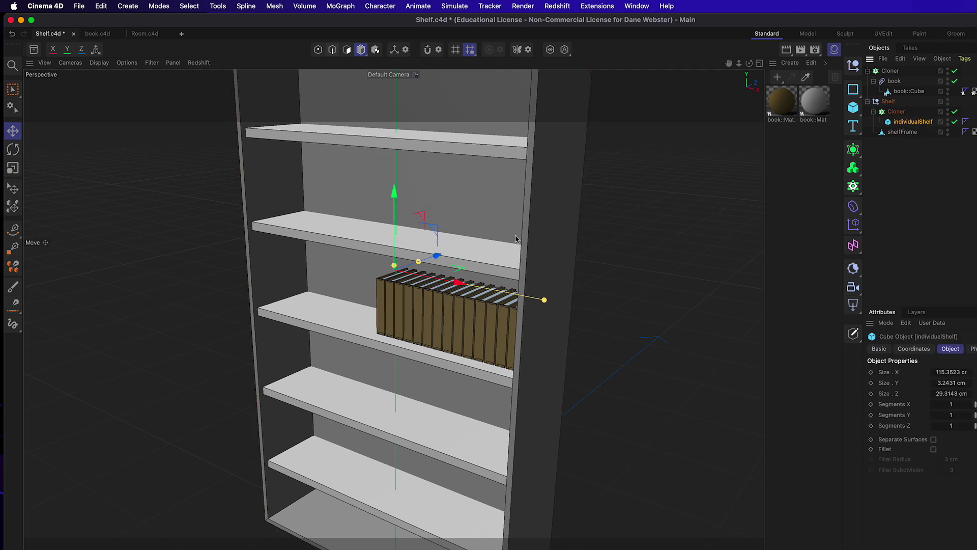
pyautogui.scroll(5, 355, 298)
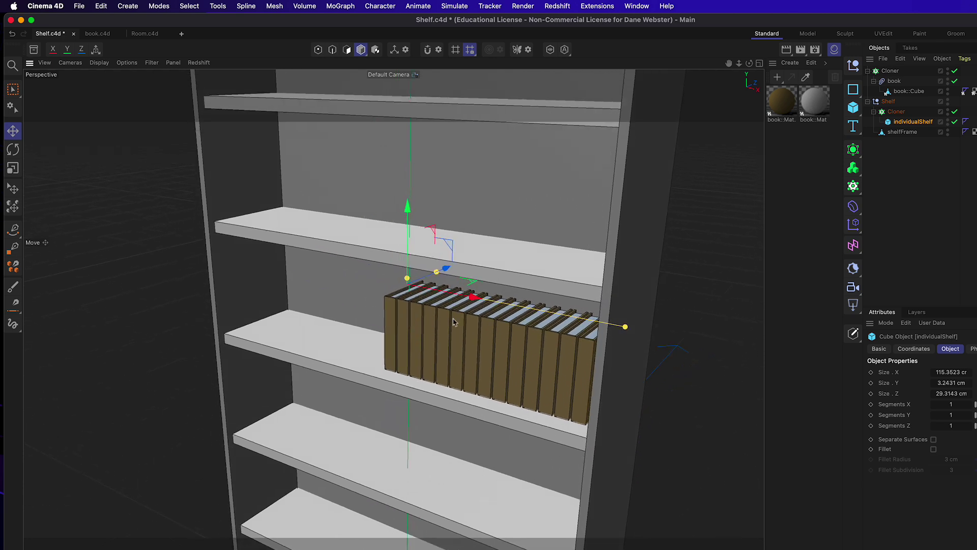
pyautogui.press('c')
# - Disable the Cloner under Shelf and select the upper and lower front edges of individualShelf
pyautogui.click(332, 49)
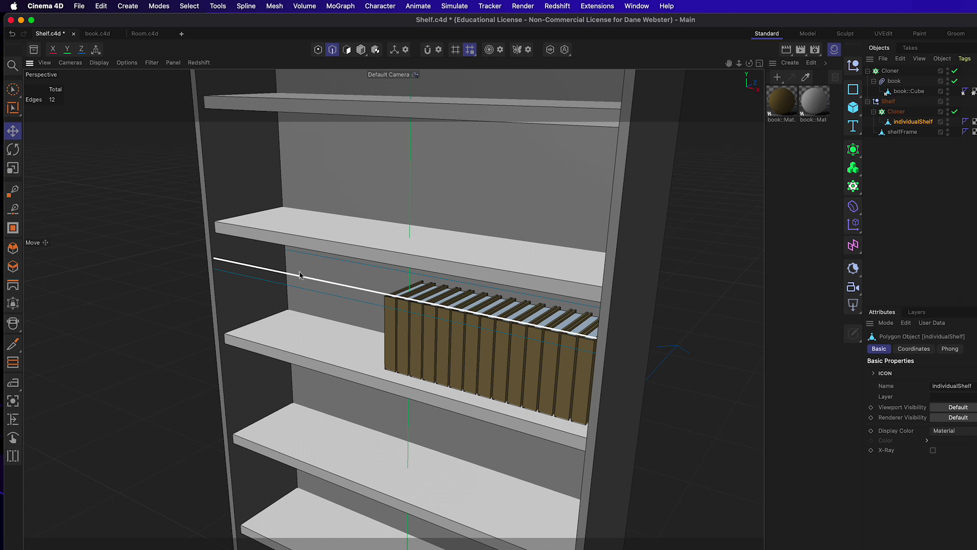
pyautogui.click(955, 111)
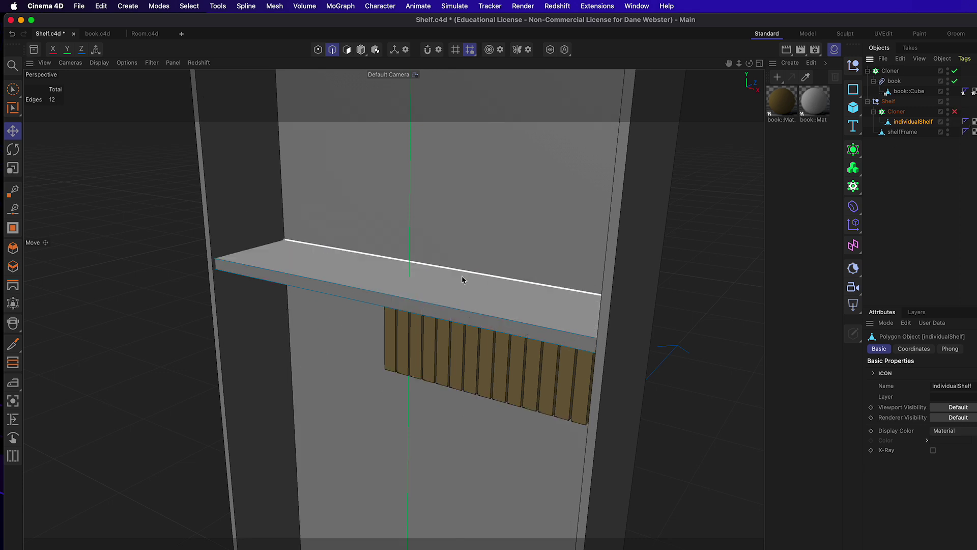
pyautogui.click(344, 284)
pyautogui.keyDown('shift'); pyautogui.click(333, 295); pyautogui.keyUp('shift')
pyautogui.press('b')
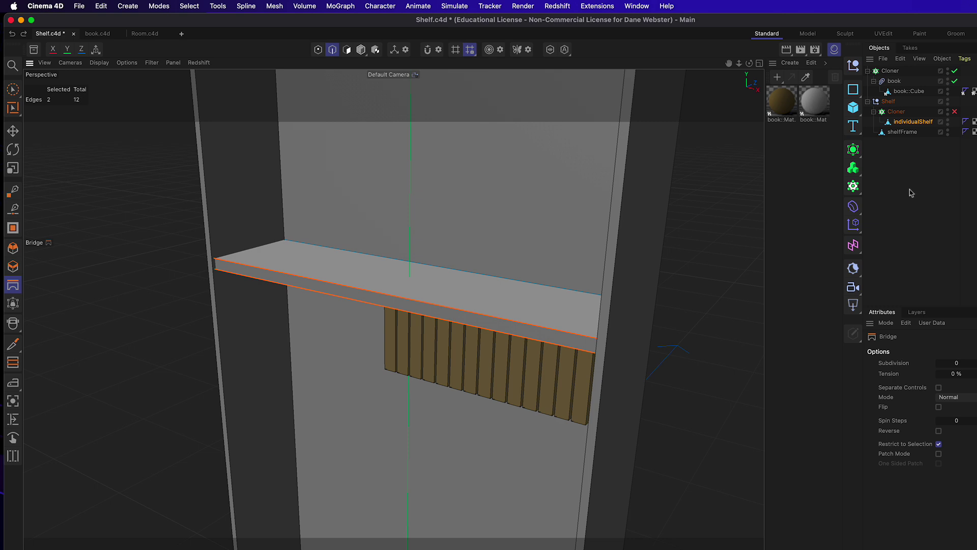
pyautogui.press('super+z')
# - Bevel the two selected front edges of individualShelf by about 0.38 cm with 2 subdivisions
pyautogui.scroll(3, 453, 259)
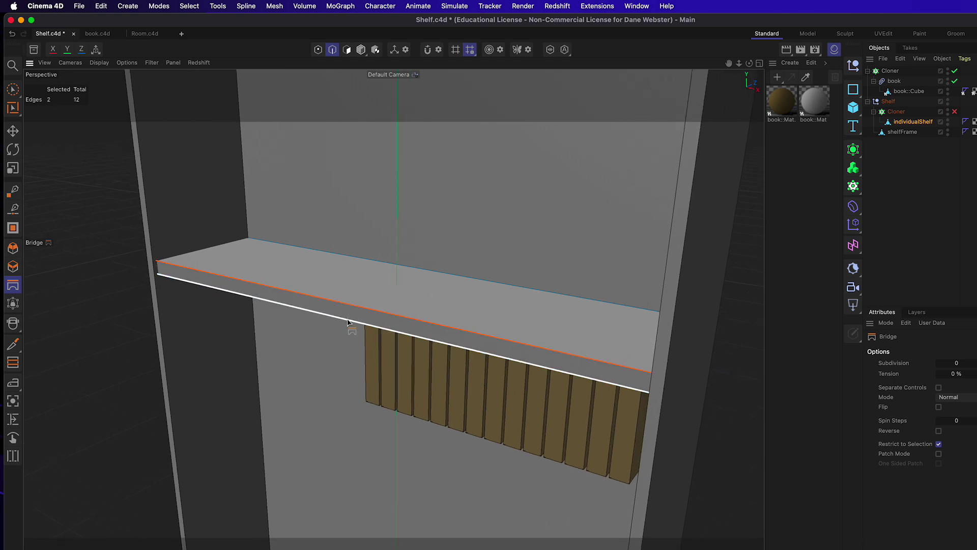
pyautogui.rightClick(120, 277)
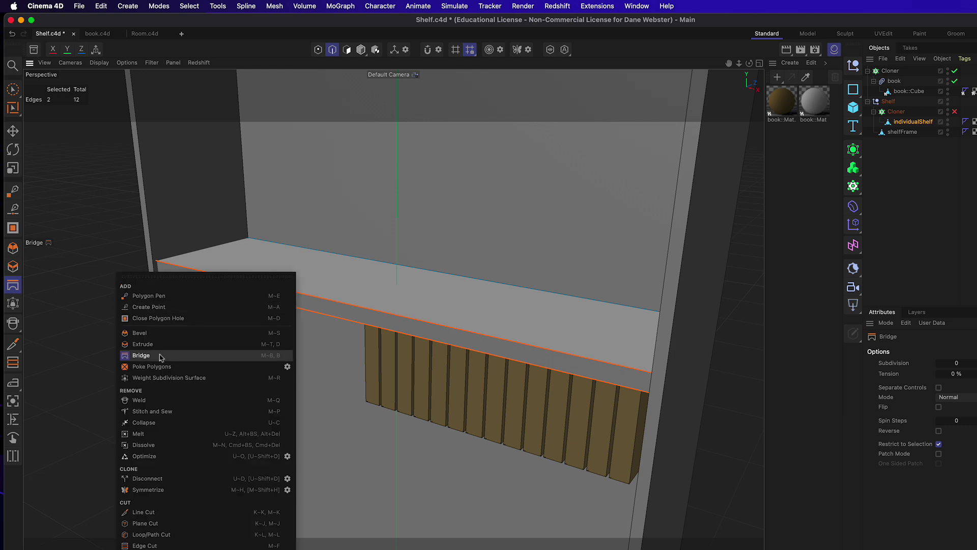
pyautogui.click(161, 332)
pyautogui.moveTo(252, 346); pyautogui.dragTo(253, 343)
pyautogui.scroll(5, 356, 318)
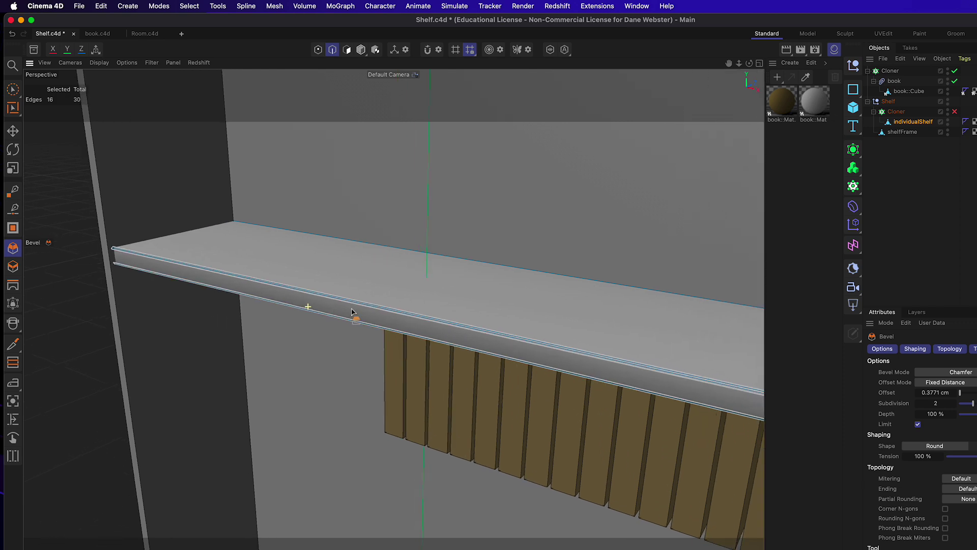
pyautogui.keyDown('alt'); pyautogui.moveTo(404, 320); pyautogui.dragTo(386, 349); pyautogui.keyUp('alt')
pyautogui.keyDown('alt'); pyautogui.moveTo(368, 355); pyautogui.dragTo(251, 349, button='right'); pyautogui.keyUp('alt')
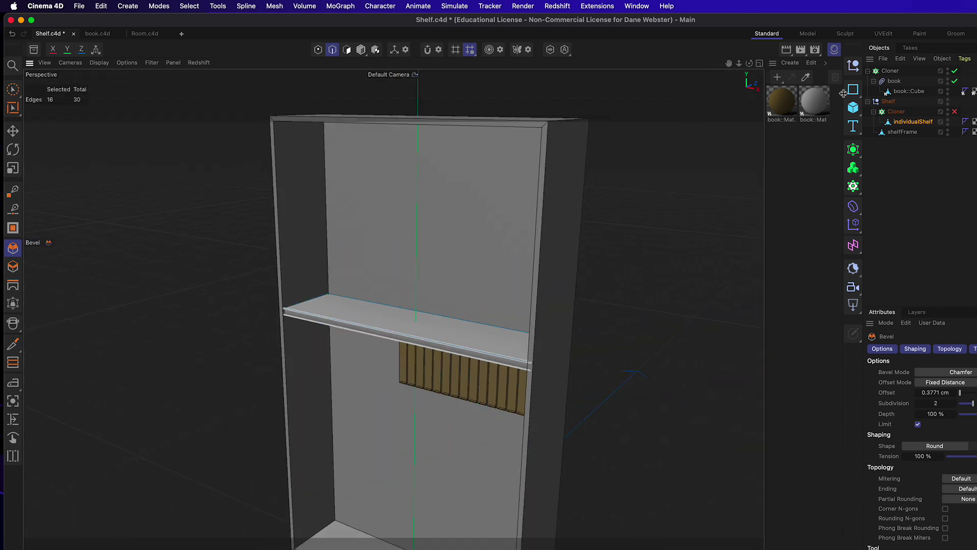
# - Deselect individualShelf and re-enable the Cloner under Shelf
pyautogui.click(931, 146)
pyautogui.click(955, 112)
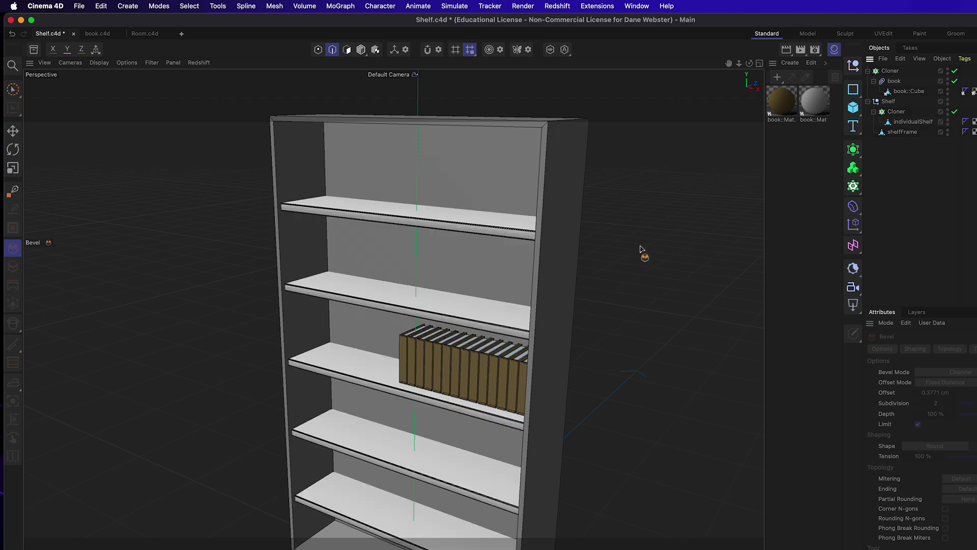
pyautogui.keyDown('alt'); pyautogui.moveTo(643, 258); pyautogui.dragTo(442, 257); pyautogui.keyUp('alt')
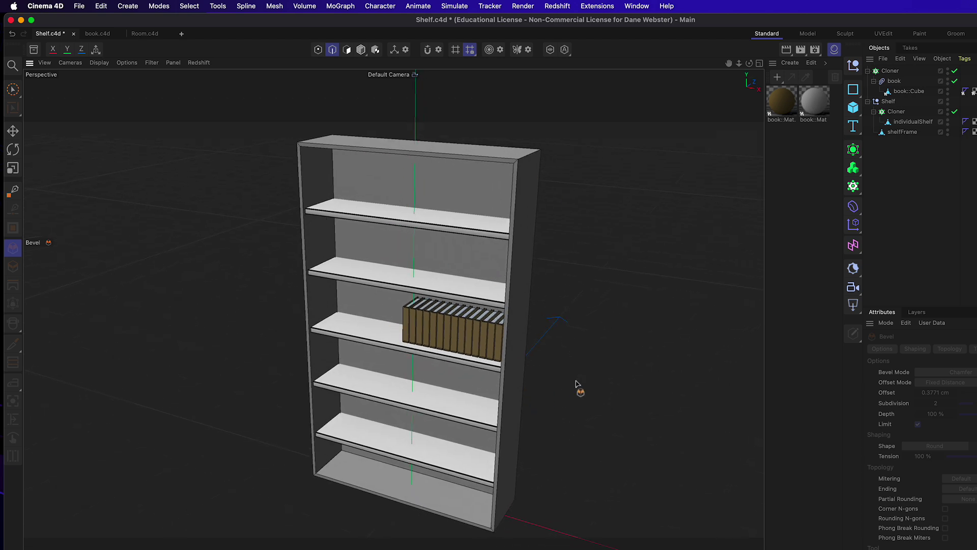
# - In the UVEdit layout, select all polygons of shelfFrame, reset their UVs and unwrap them into separate islands
pyautogui.click(911, 134)
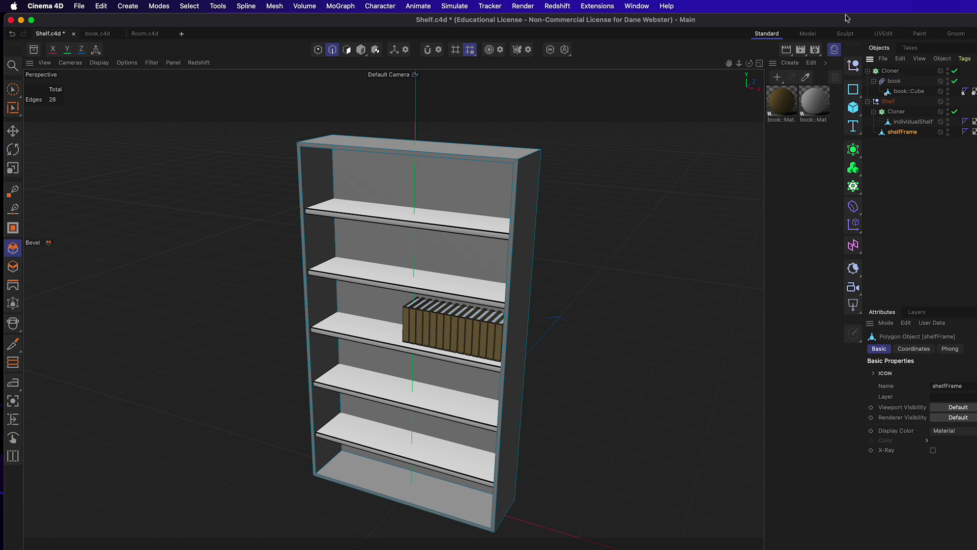
pyautogui.click(890, 38)
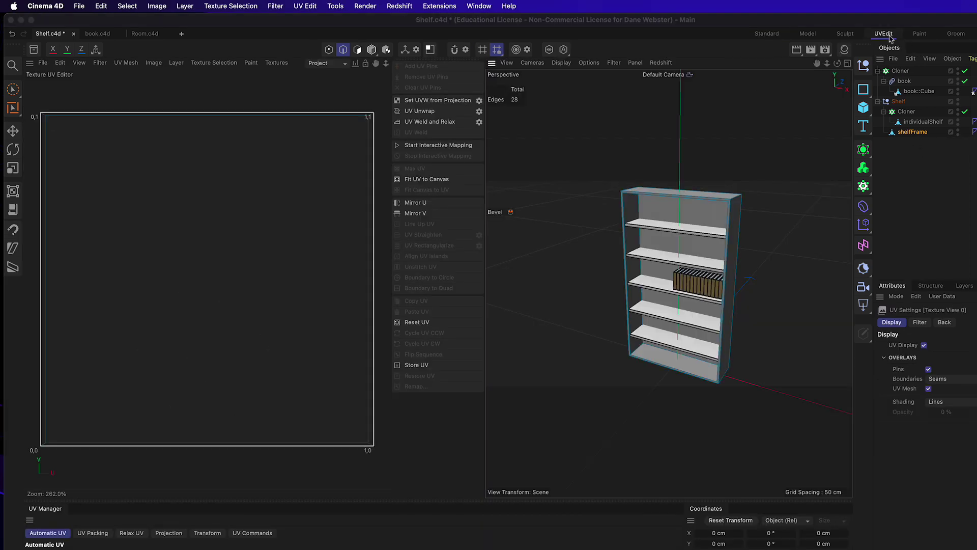
pyautogui.click(914, 133)
pyautogui.click(357, 50)
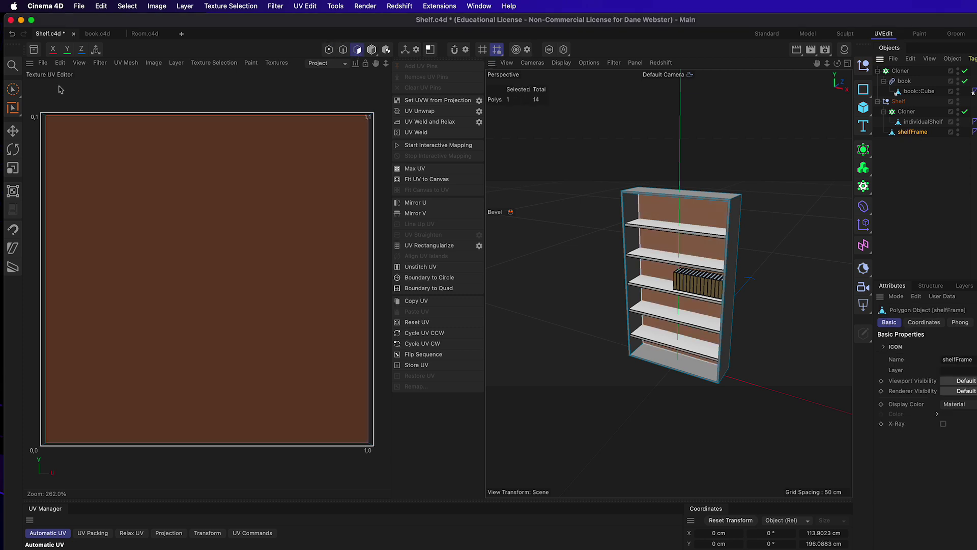
pyautogui.click(13, 90)
pyautogui.click(59, 124)
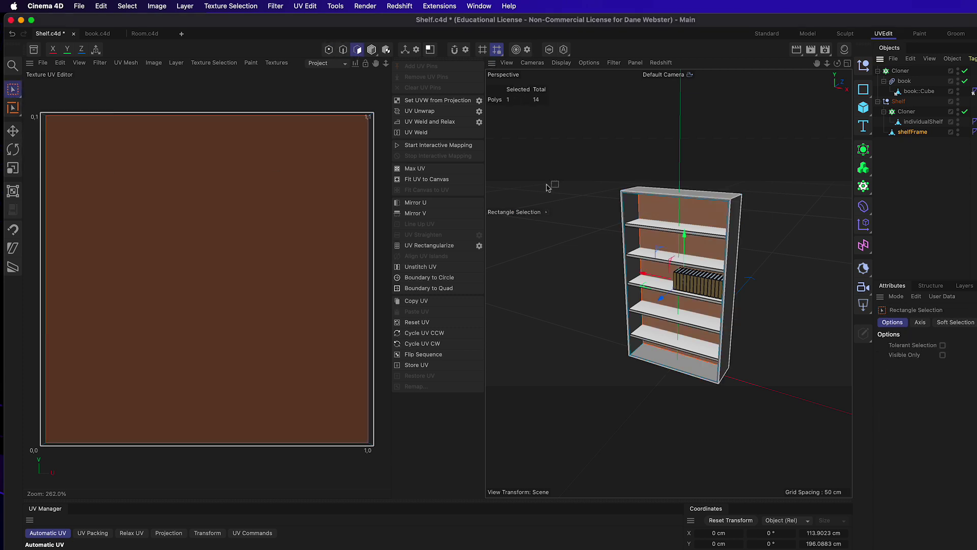
pyautogui.moveTo(574, 149); pyautogui.dragTo(789, 468)
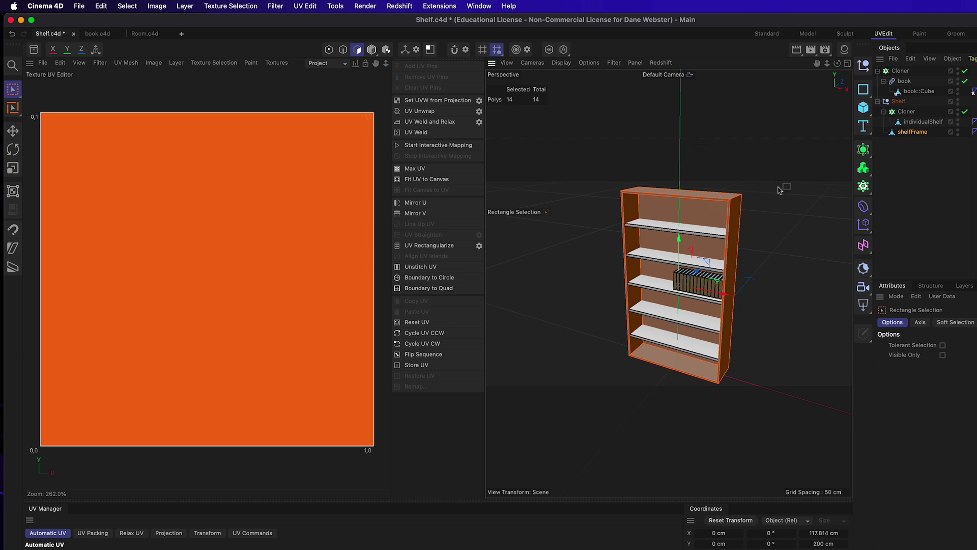
pyautogui.click(415, 322)
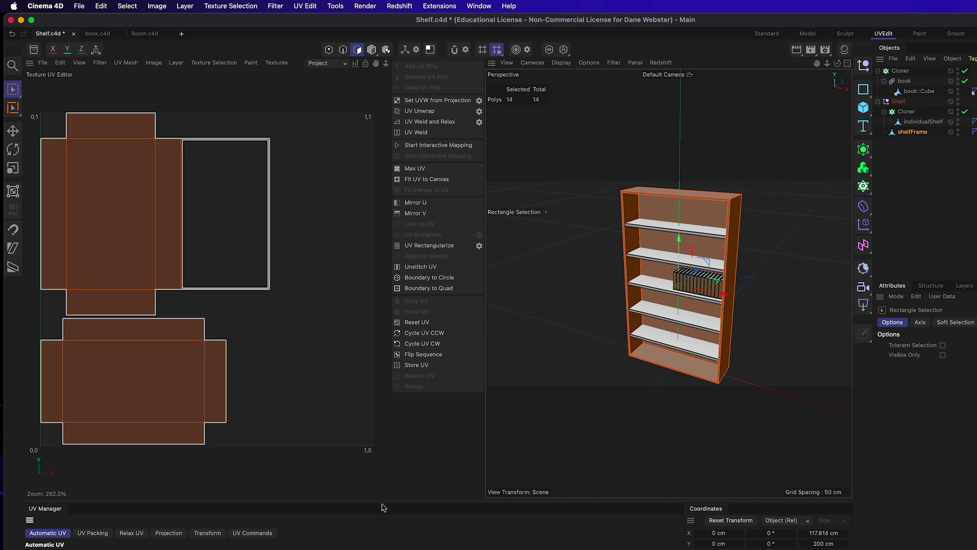
pyautogui.click(903, 174)
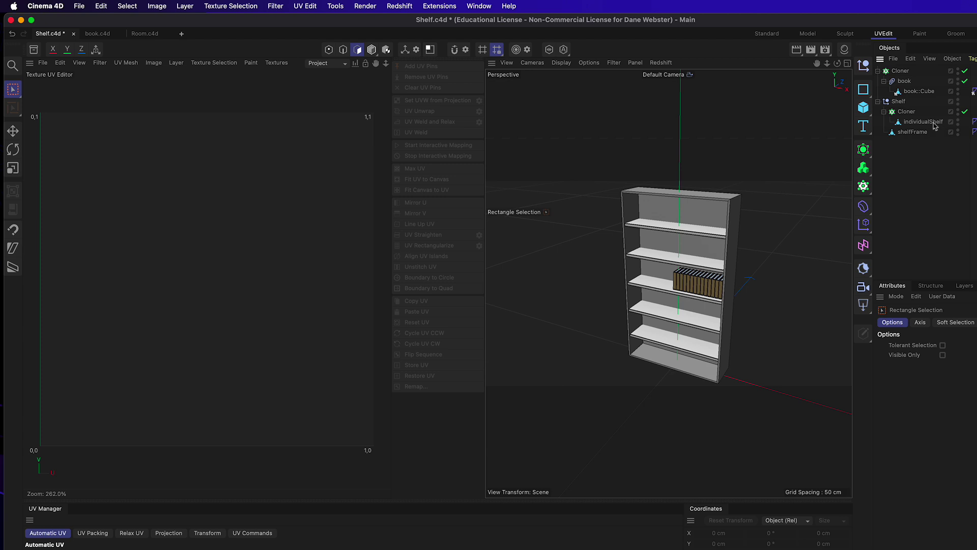
# - Select all polygons of individualShelf, reset their UVs and unwrap them into a new layout
pyautogui.click(934, 123)
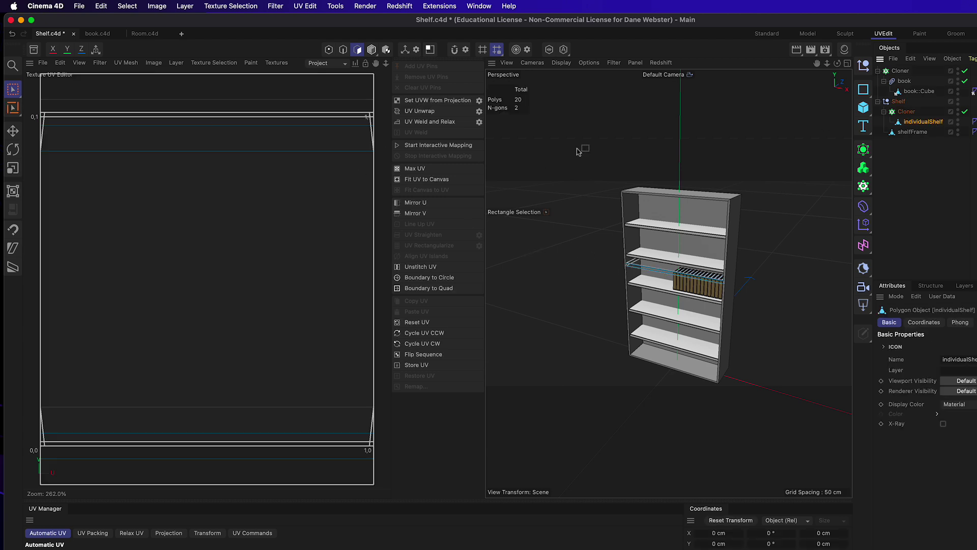
pyautogui.moveTo(540, 167); pyautogui.dragTo(808, 356)
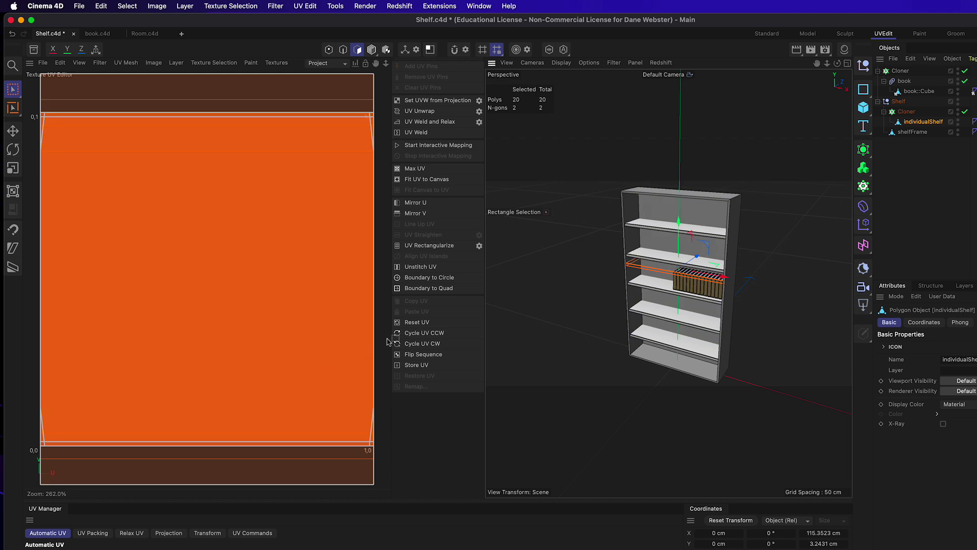
pyautogui.click(414, 322)
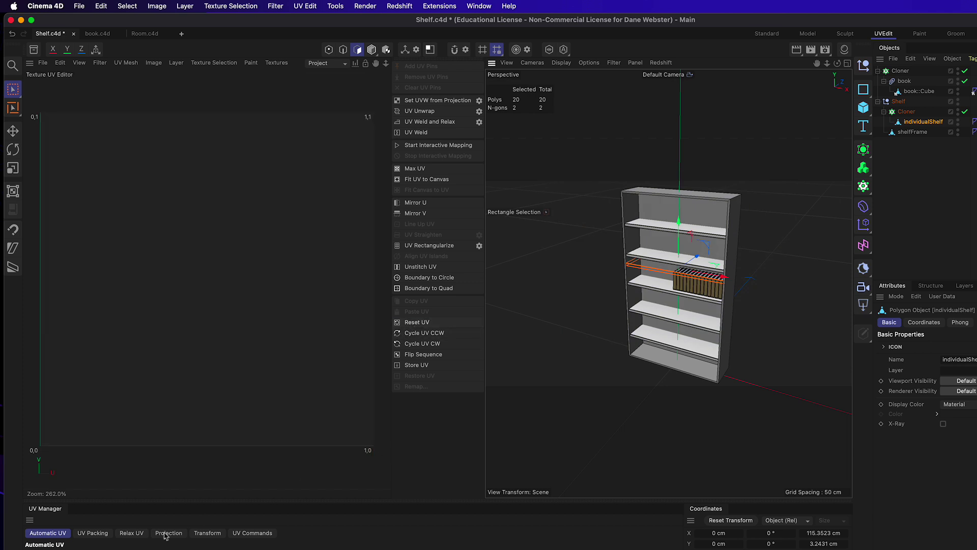
pyautogui.press('super+z')
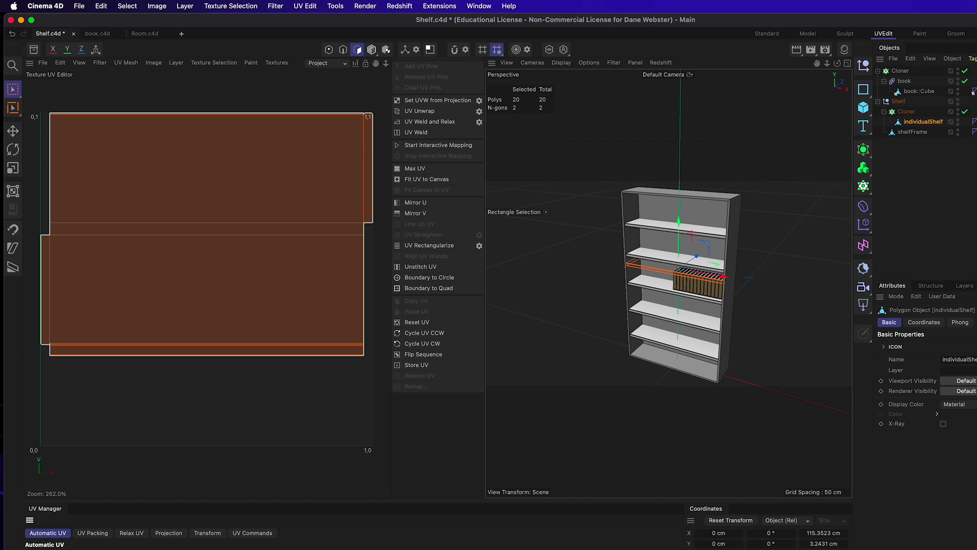
pyautogui.click(924, 203)
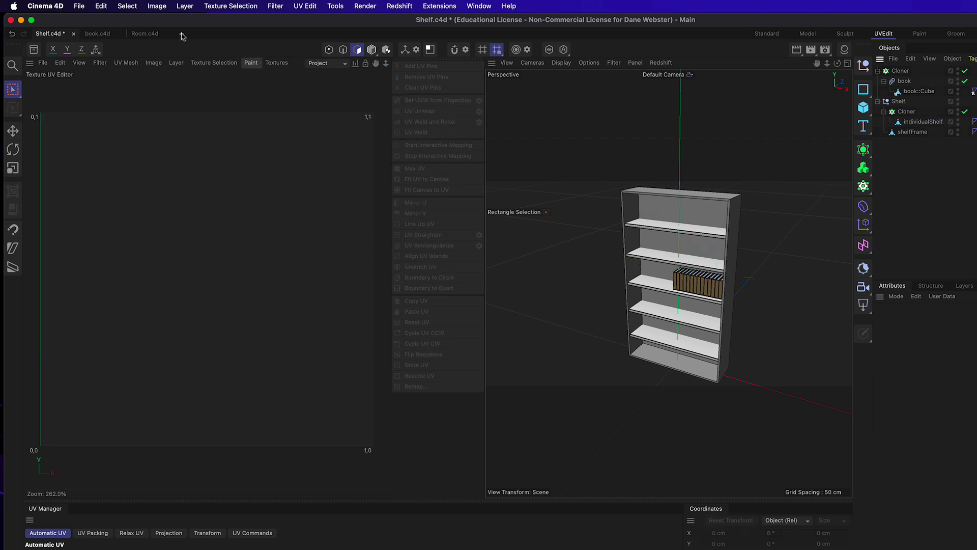
# - Return to the Standard layout and apply the Wood Cherry material from the asset library's wood results to the Shelf null
pyautogui.click(766, 34)
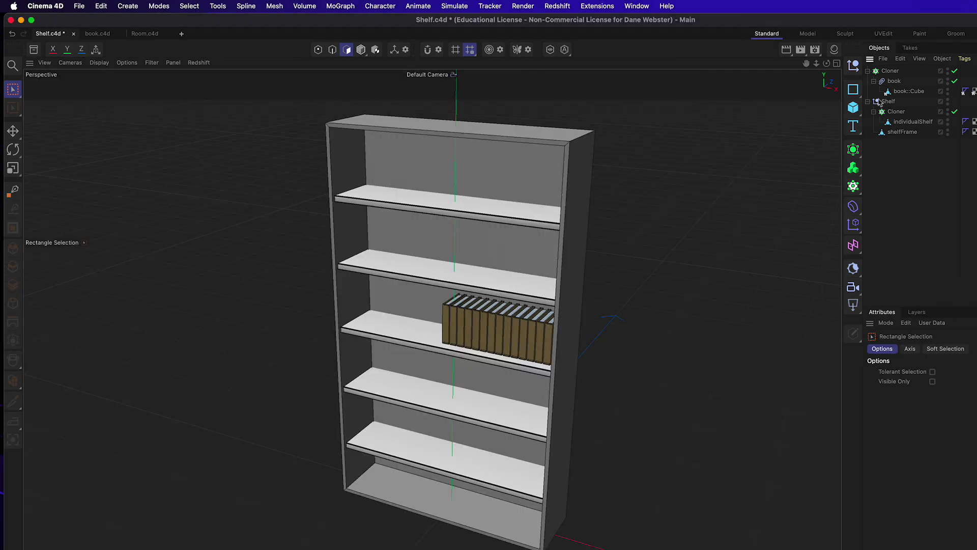
pyautogui.click(886, 101)
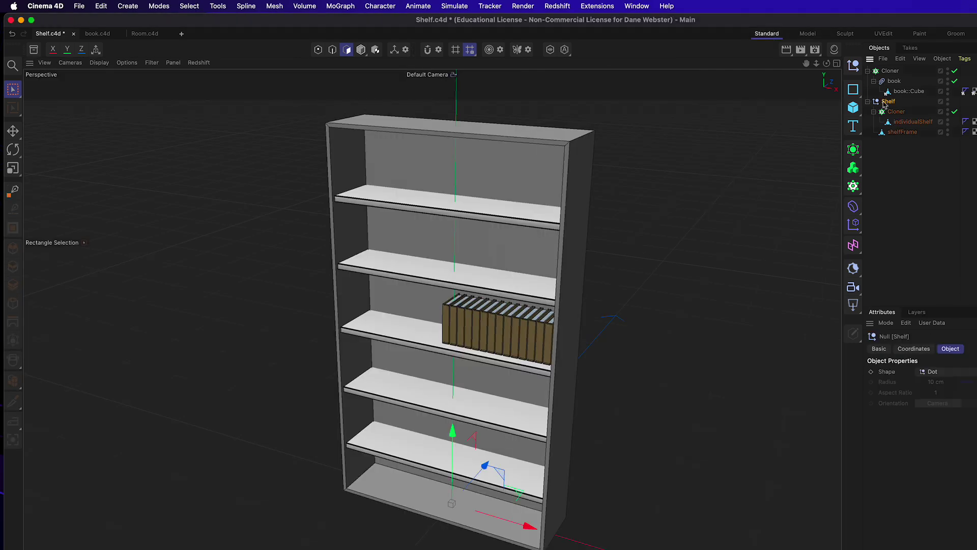
pyautogui.click(34, 50)
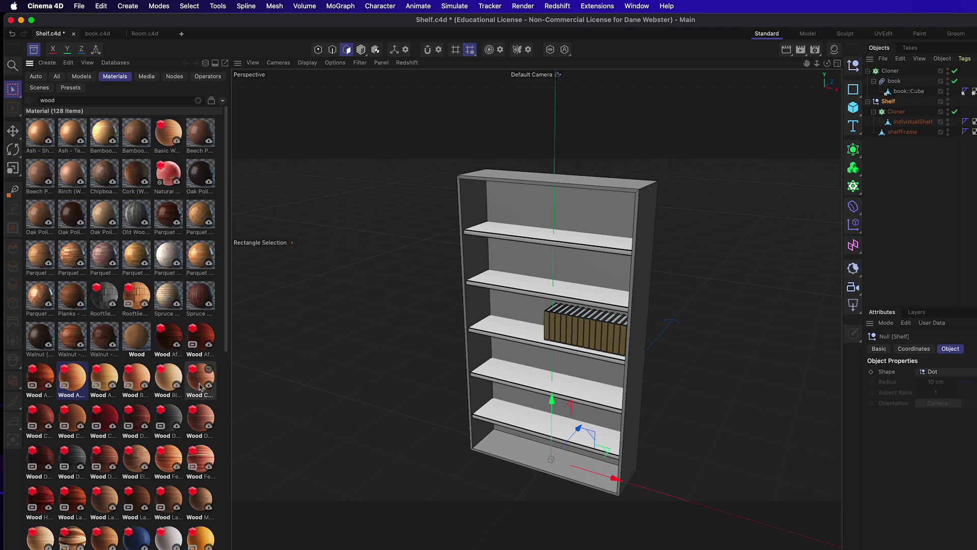
pyautogui.moveTo(202, 388)
pyautogui.mouseDown()
pyautogui.moveTo(698, 224)
pyautogui.moveTo(906, 115)
pyautogui.moveTo(893, 106)
pyautogui.mouseUp()
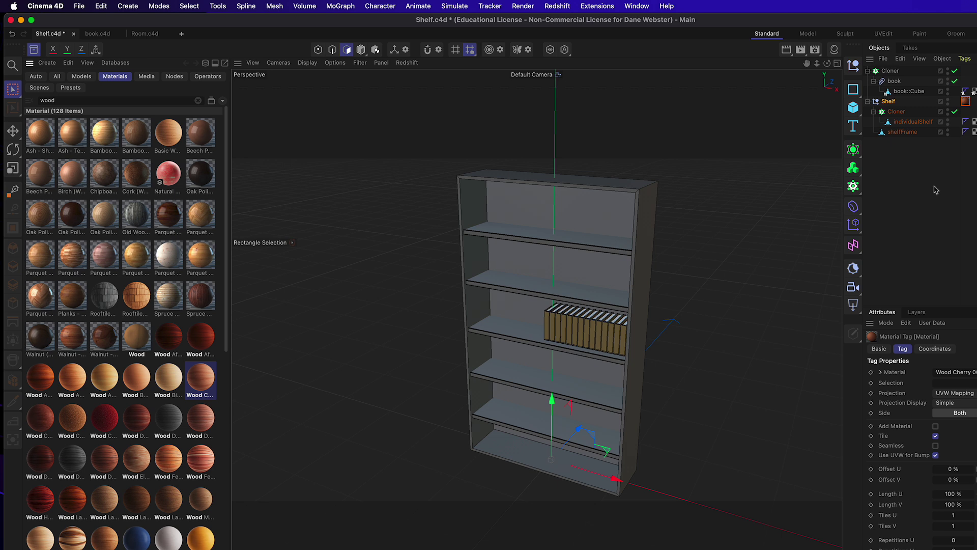
pyautogui.click(935, 189)
pyautogui.moveTo(968, 103)
pyautogui.mouseDown()
pyautogui.moveTo(970, 113)
pyautogui.moveTo(966, 102)
pyautogui.mouseUp()
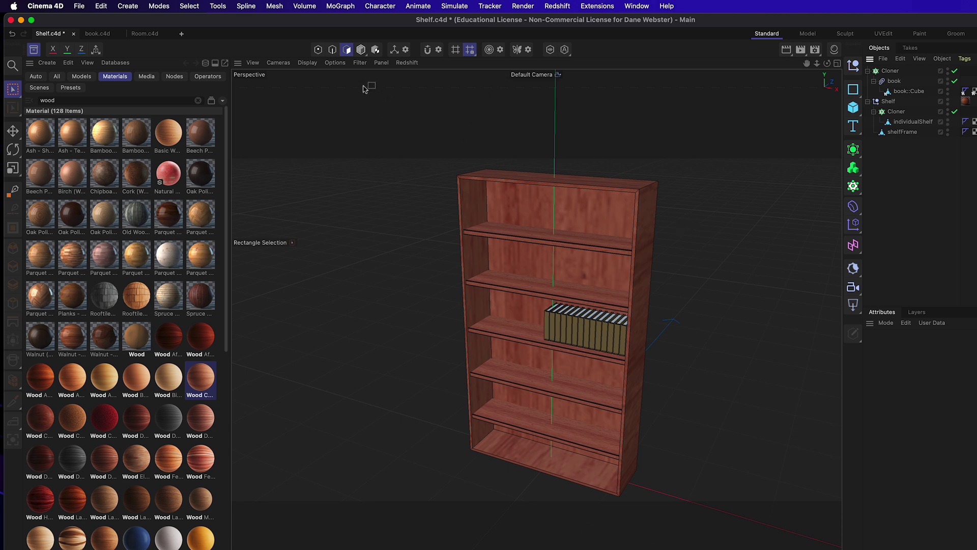
# - Preview the wooden shelf with Redshift's live IPR render in the viewport, and stop the preview
pyautogui.click(406, 62)
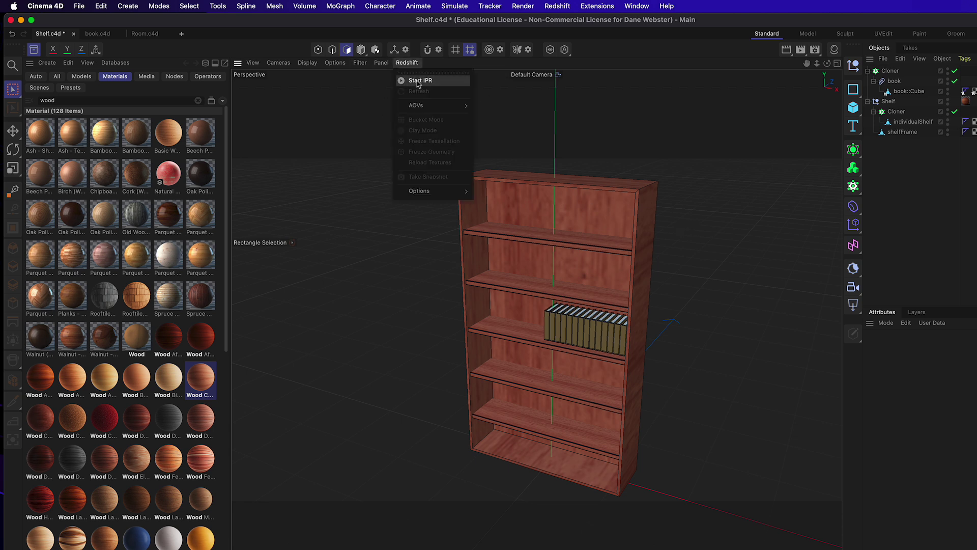
pyautogui.click(418, 81)
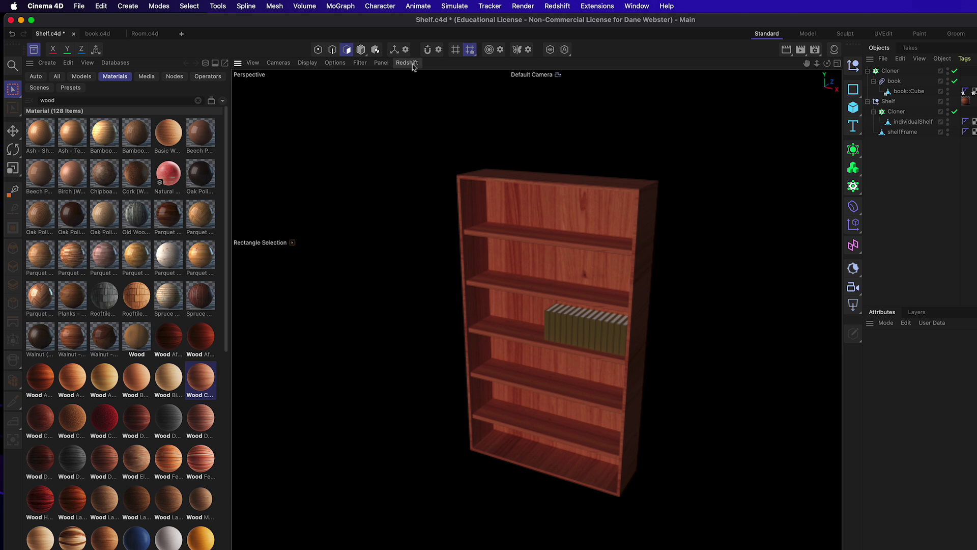
pyautogui.click(414, 65)
pyautogui.click(417, 80)
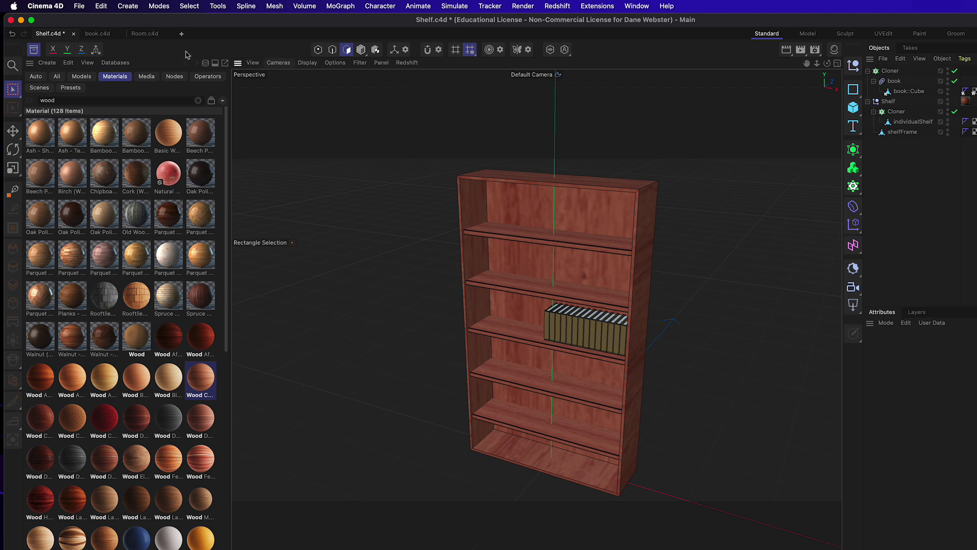
# - Save Shelf.c4d with the asset library closed, and refresh the Shelf XRef in Room.c4d to bring in the wood material
pyautogui.click(34, 49)
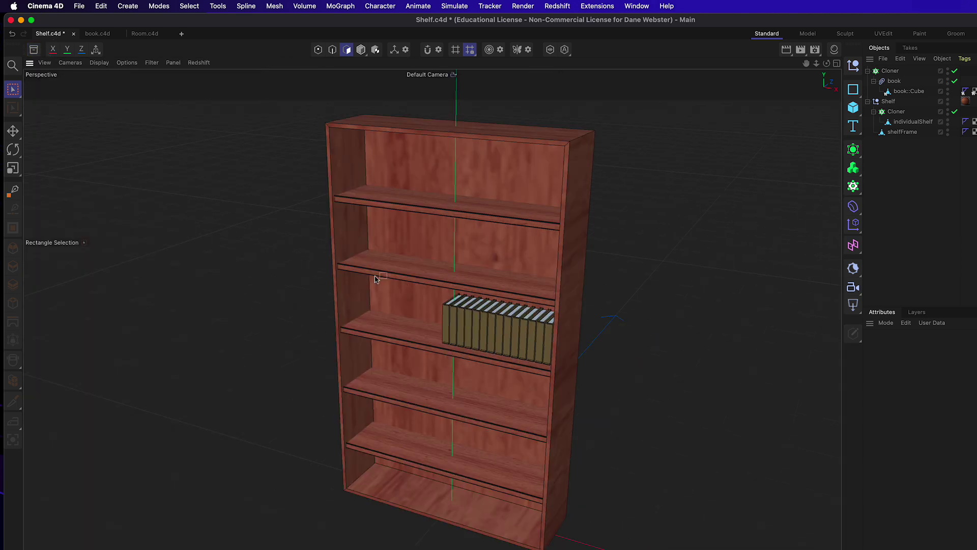
pyautogui.press('super+s')
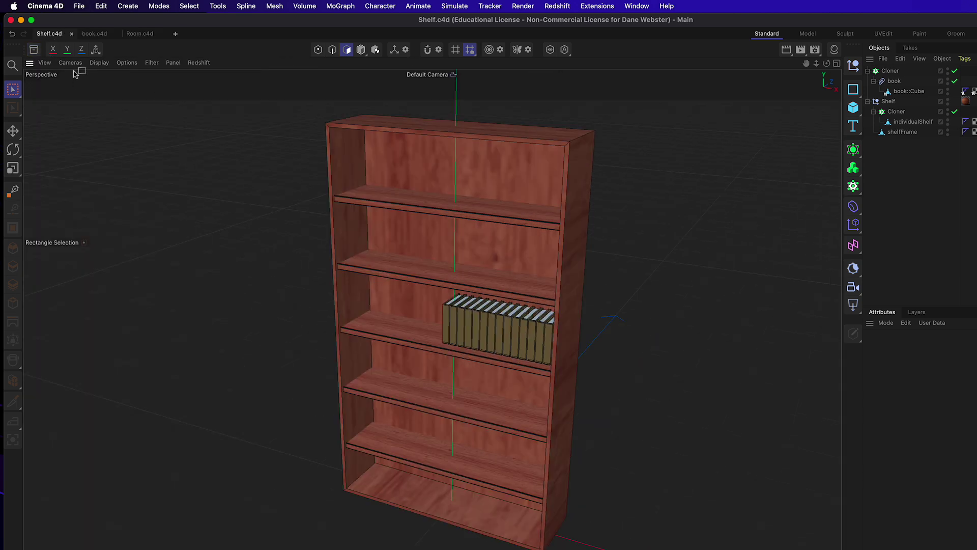
pyautogui.click(138, 36)
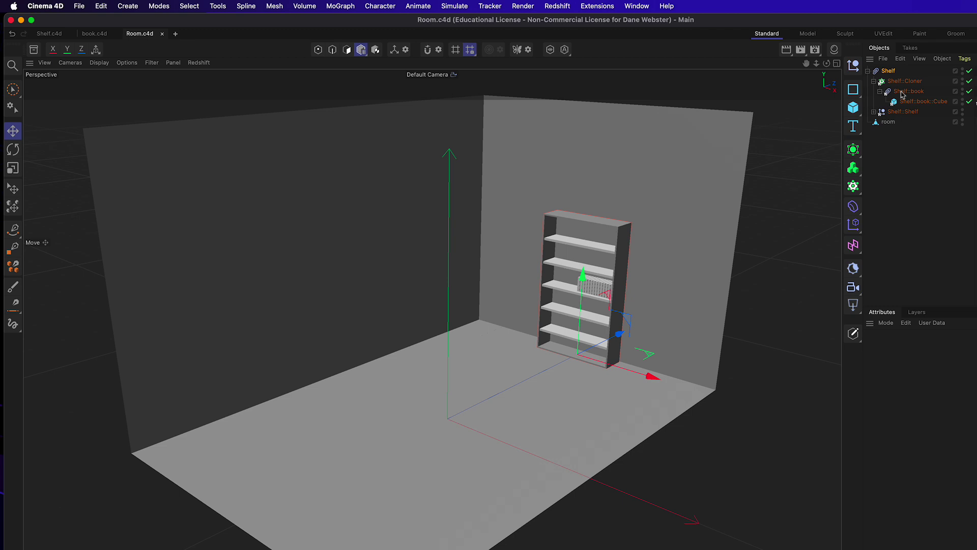
pyautogui.click(888, 71)
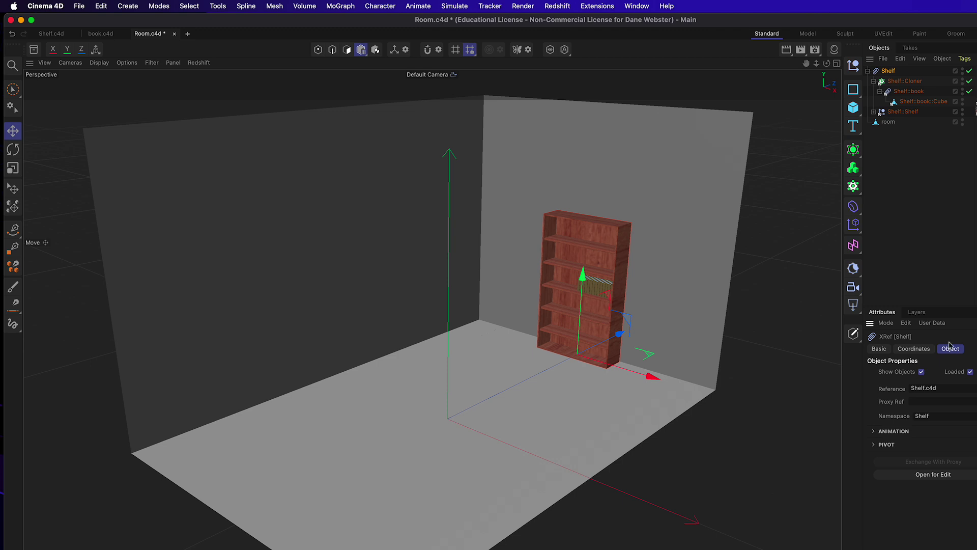
pyautogui.scroll(5, 606, 318)
pyautogui.keyDown('alt'); pyautogui.moveTo(615, 328); pyautogui.dragTo(559, 343); pyautogui.keyUp('alt')
pyautogui.scroll(-5, 558, 343)
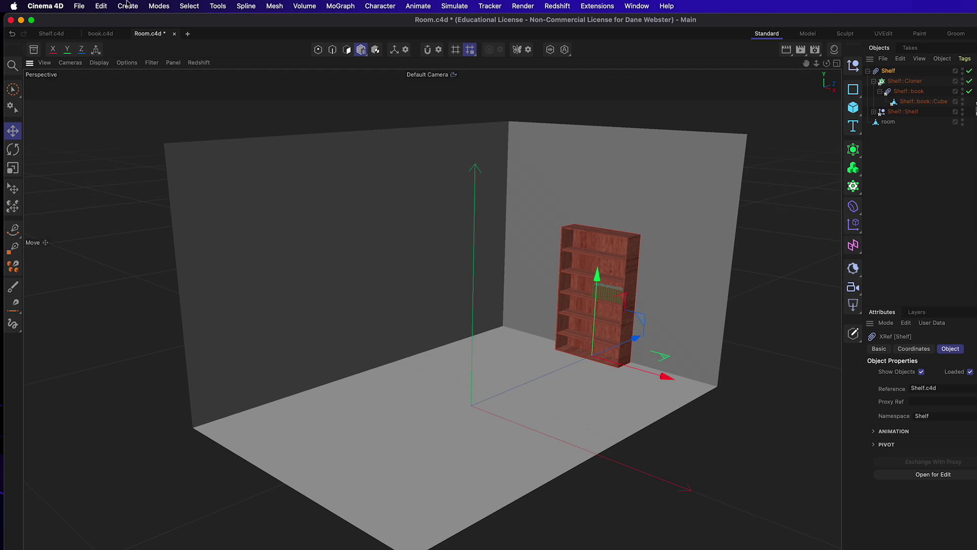
# - Examine the scene files in the Group_Project folder and the Shelf XRef's animation options
pyautogui.click(80, 6)
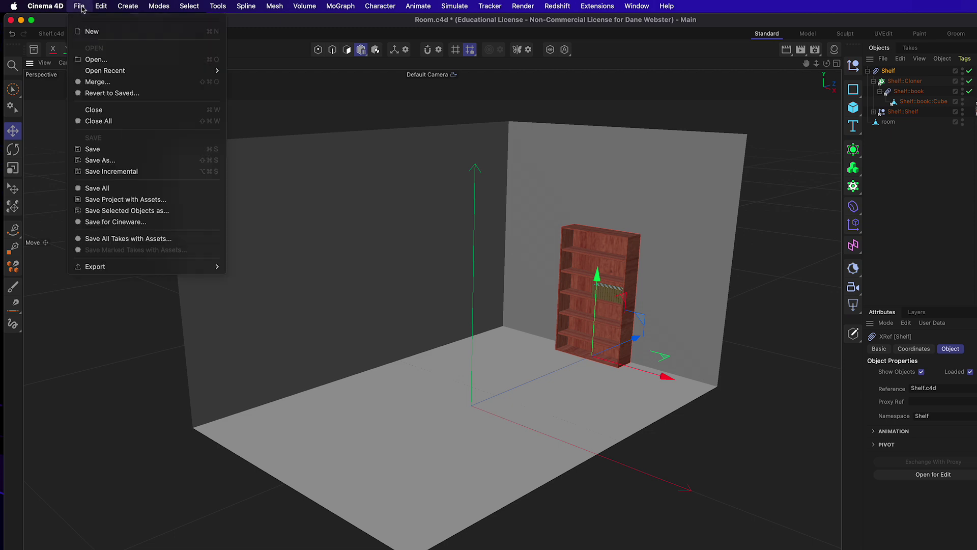
pyautogui.click(102, 63)
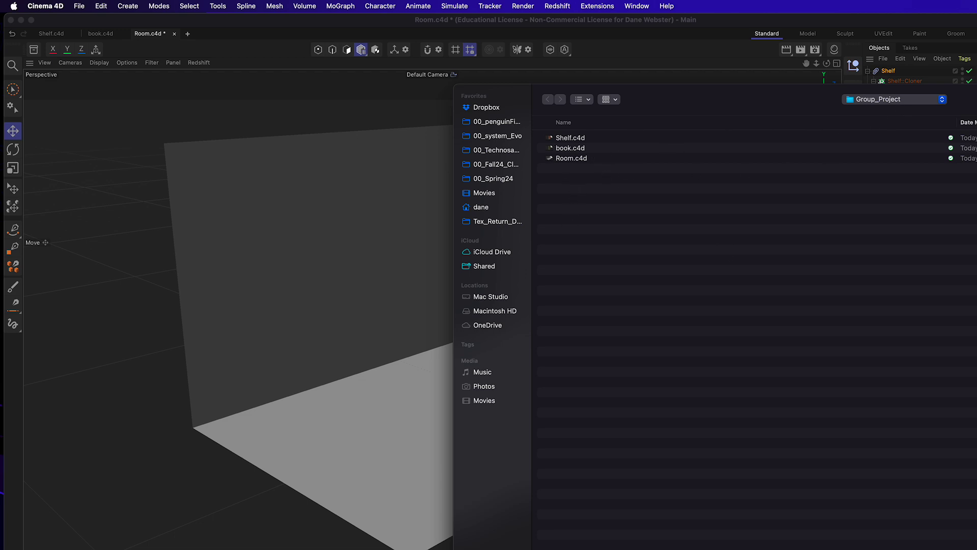
pyautogui.press('super+Tab')
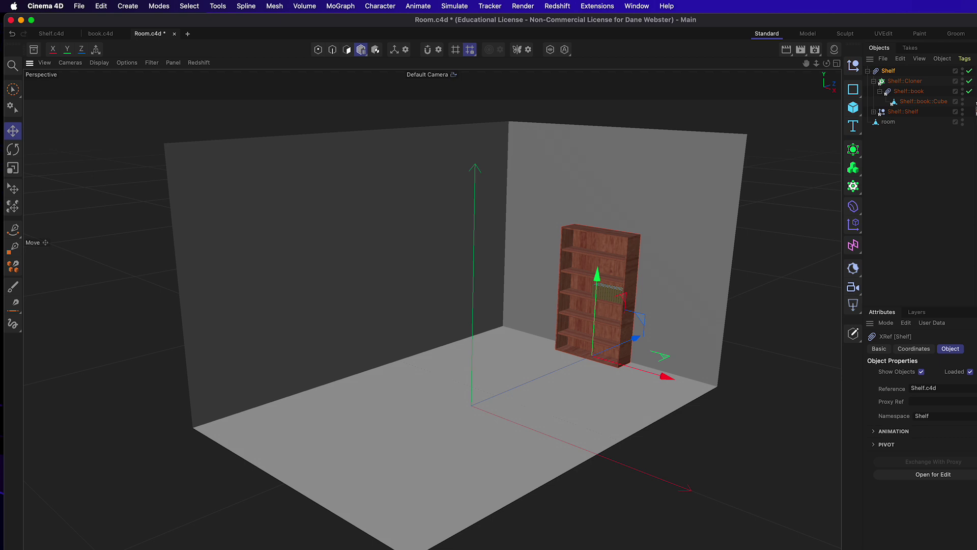
pyautogui.click(879, 434)
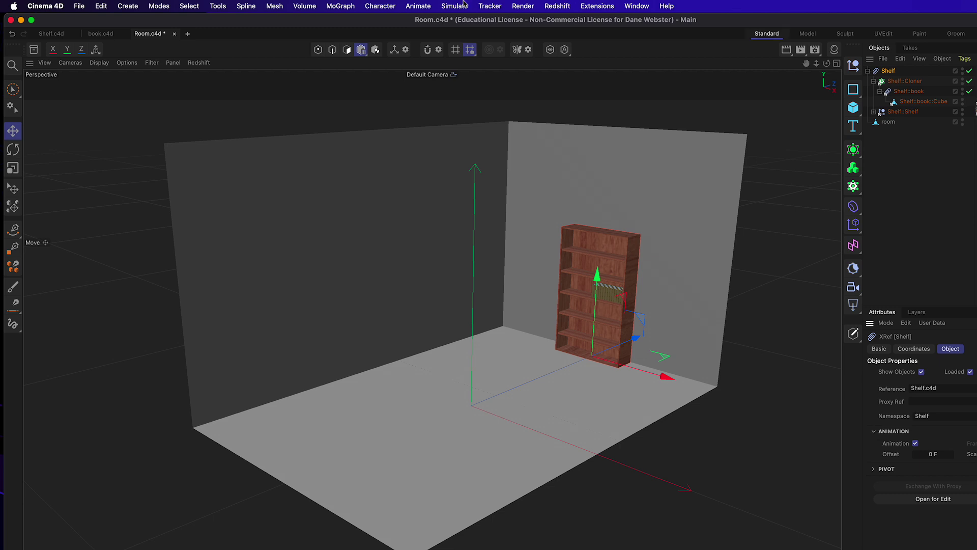
# - Start a new project and add a default cube
pyautogui.click(187, 35)
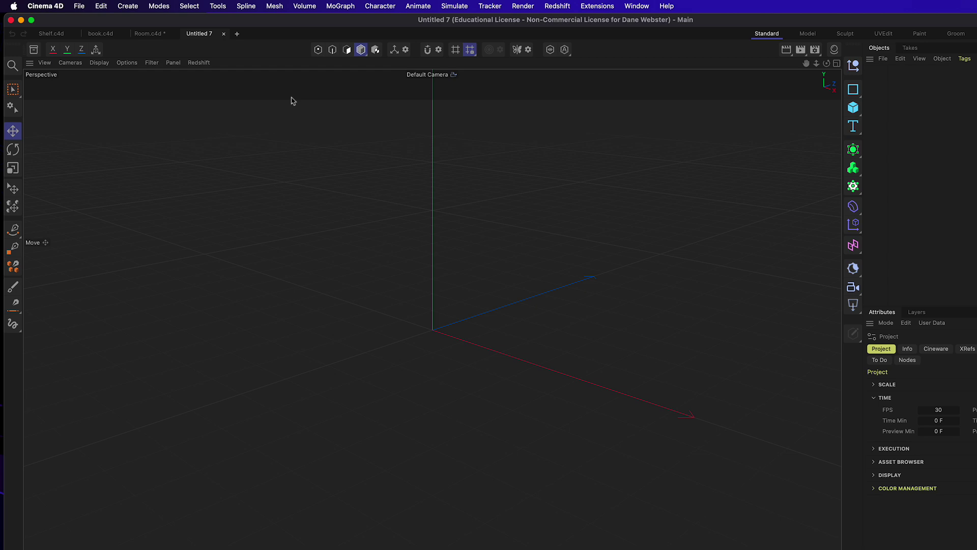
pyautogui.click(853, 108)
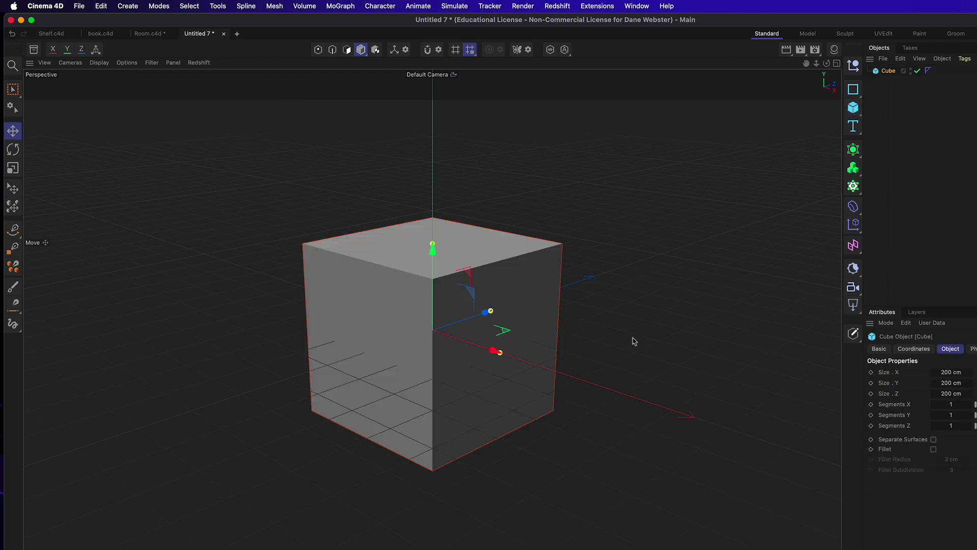
pyautogui.scroll(-3, 611, 338)
pyautogui.scroll(-5, 450, 356)
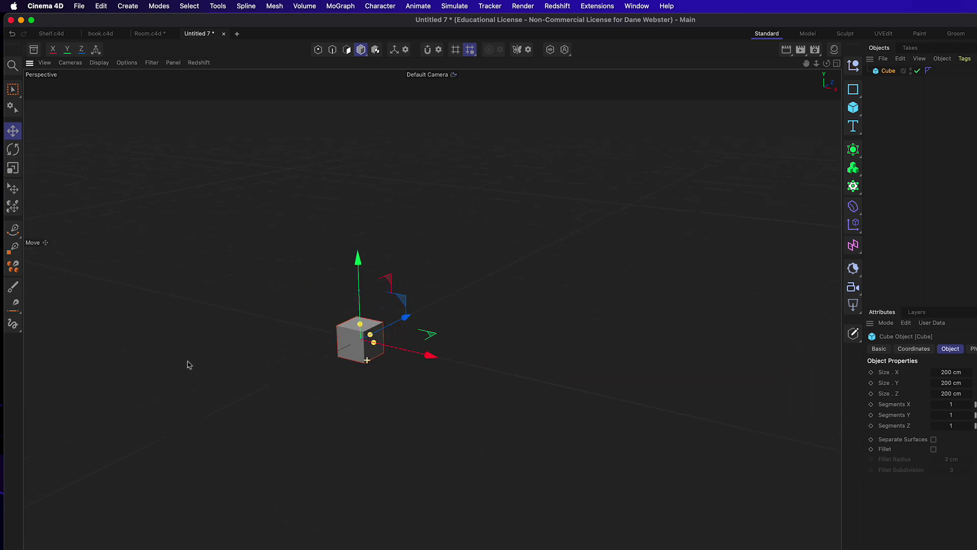
# - Add a plane under the cube and enlarge it to about 4086 cm wide and 3935 cm high
pyautogui.click(853, 108)
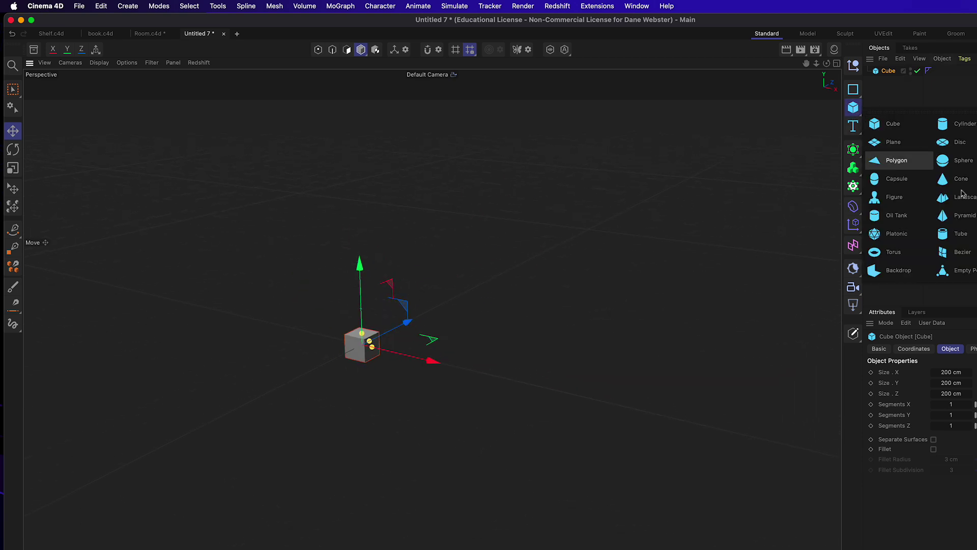
pyautogui.click(893, 143)
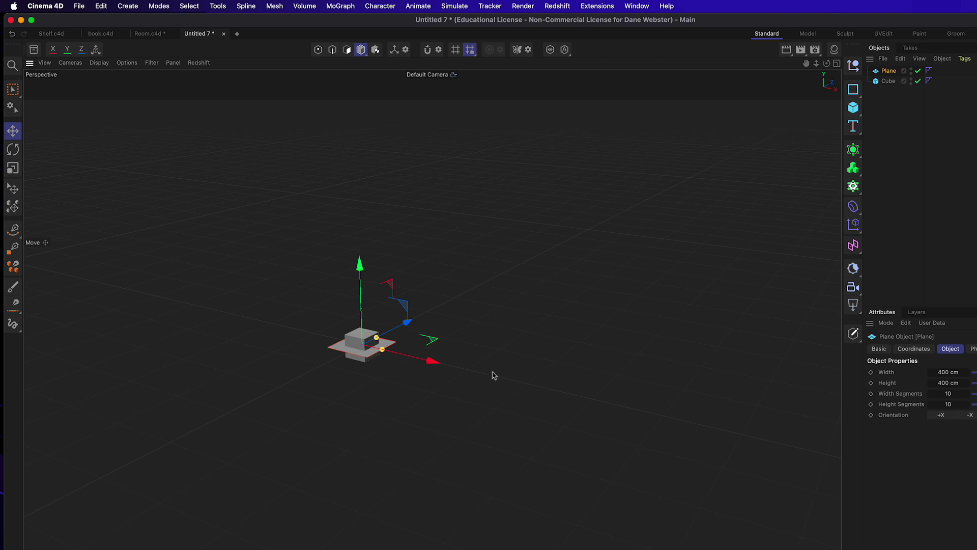
pyautogui.moveTo(382, 349); pyautogui.dragTo(438, 360)
pyautogui.moveTo(377, 338); pyautogui.dragTo(476, 283)
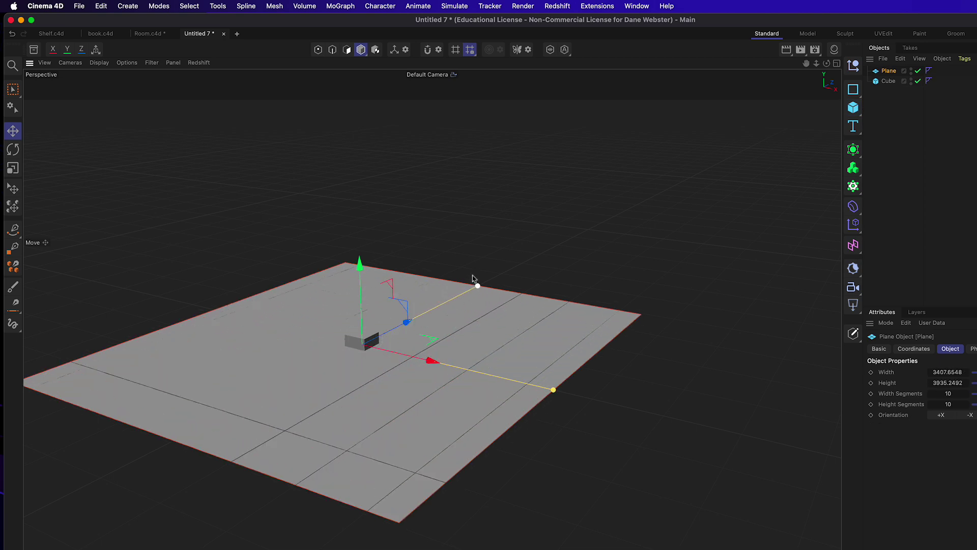
pyautogui.moveTo(553, 389); pyautogui.dragTo(595, 426)
pyautogui.scroll(4, 475, 413)
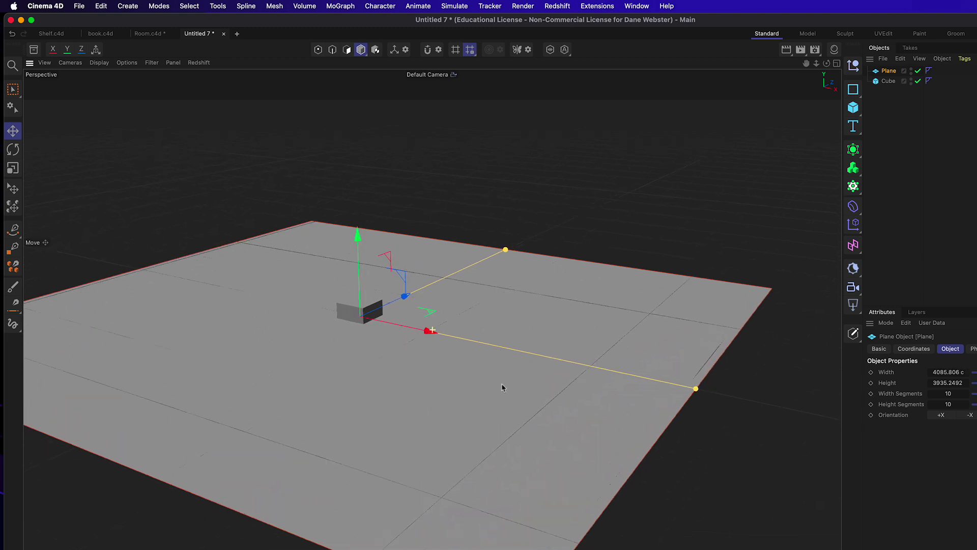
pyautogui.moveTo(501, 387)
pyautogui.keyDown('alt'); pyautogui.mouseDown(button='middle')
pyautogui.moveTo(537, 377)
pyautogui.moveTo(500, 390)
pyautogui.mouseUp(button='middle'); pyautogui.keyUp('alt')
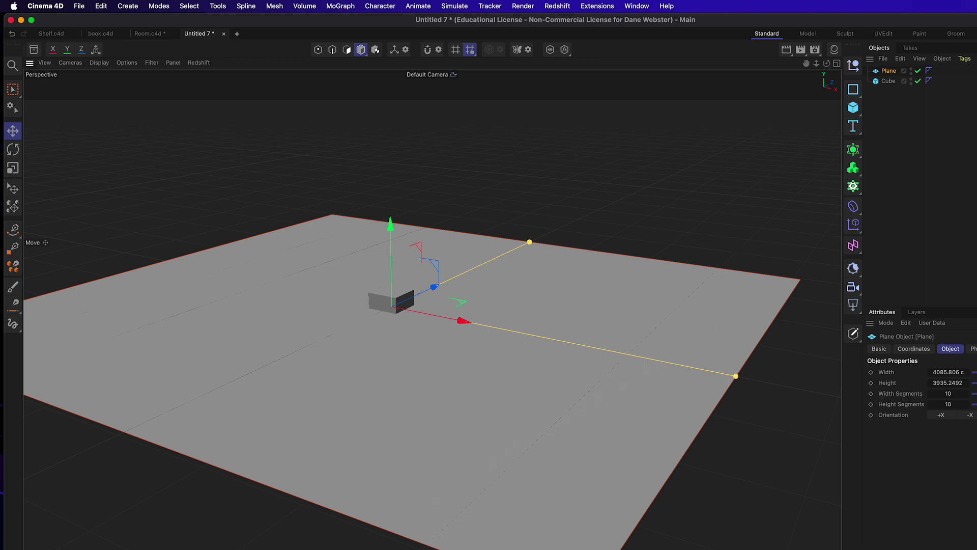
# - Try an instance of the cube moved along the X axis, and delete it
pyautogui.click(888, 84)
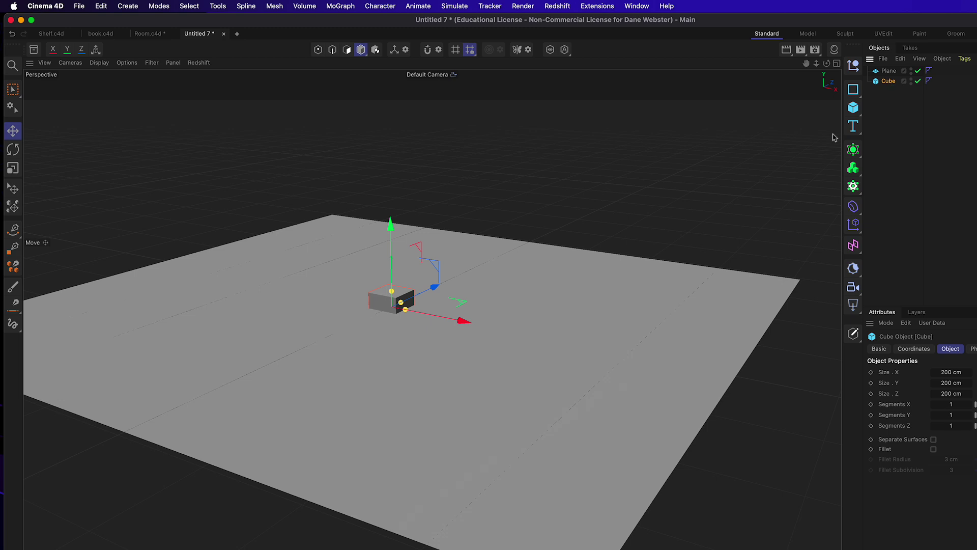
pyautogui.click(853, 149)
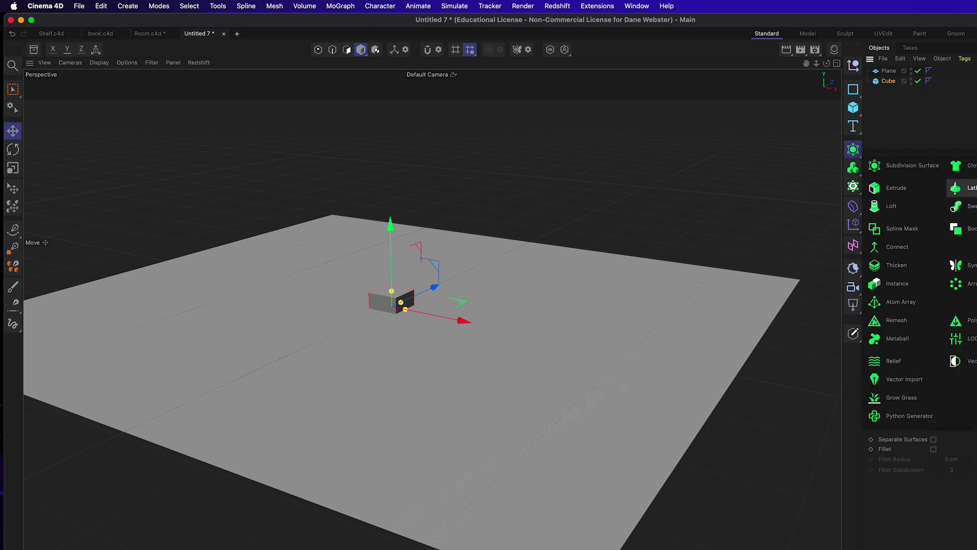
pyautogui.click(897, 284)
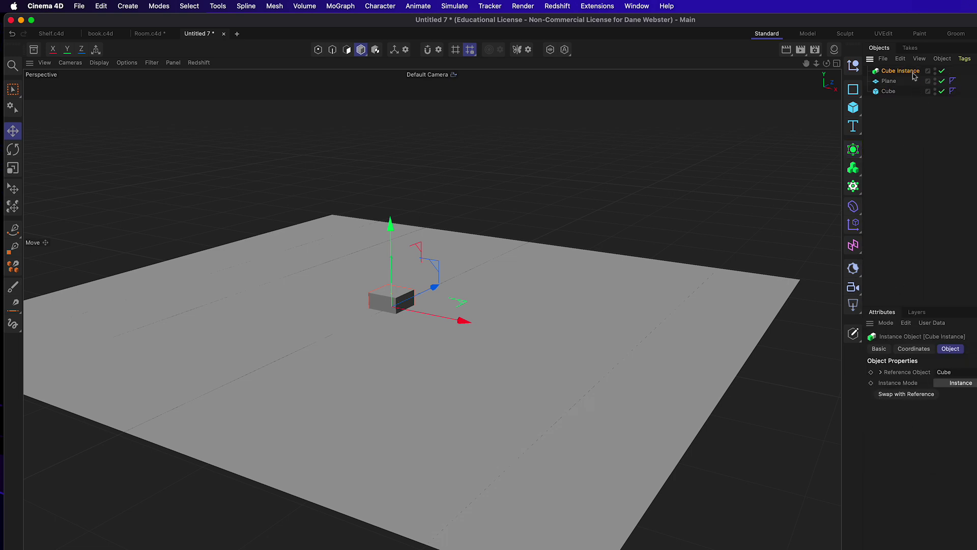
pyautogui.moveTo(461, 319); pyautogui.dragTo(599, 348)
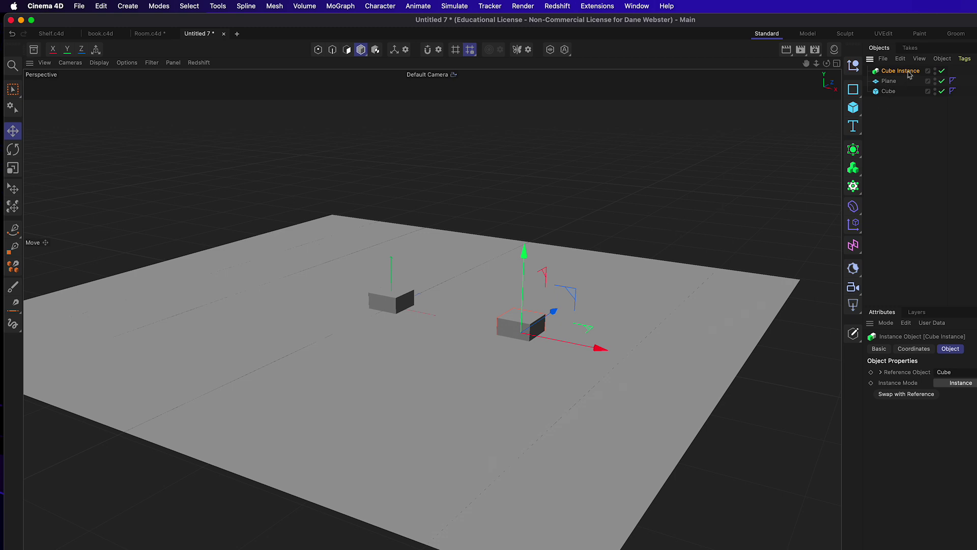
pyautogui.press('Delete')
# - Using the Place tool on the original cube, place five instance copies spread across the plane
pyautogui.click(888, 82)
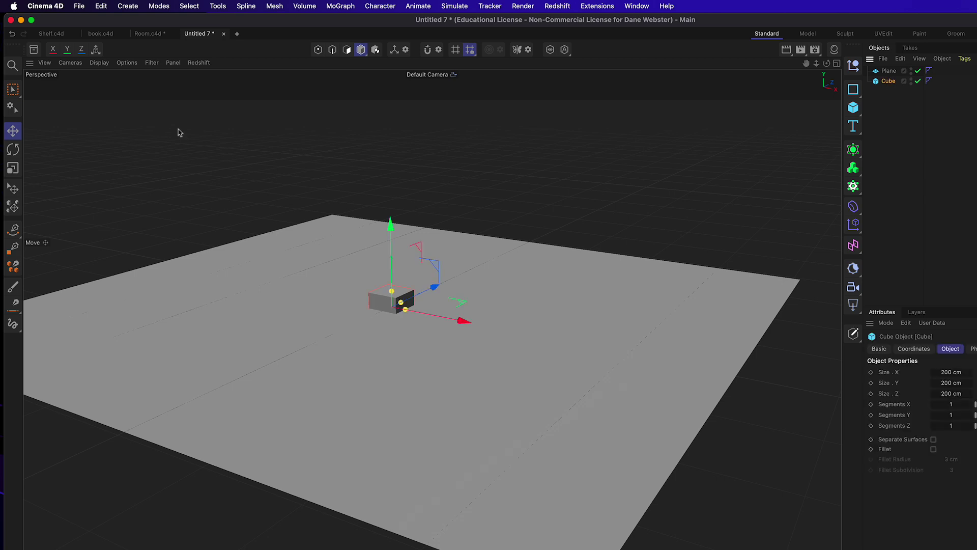
pyautogui.click(13, 189)
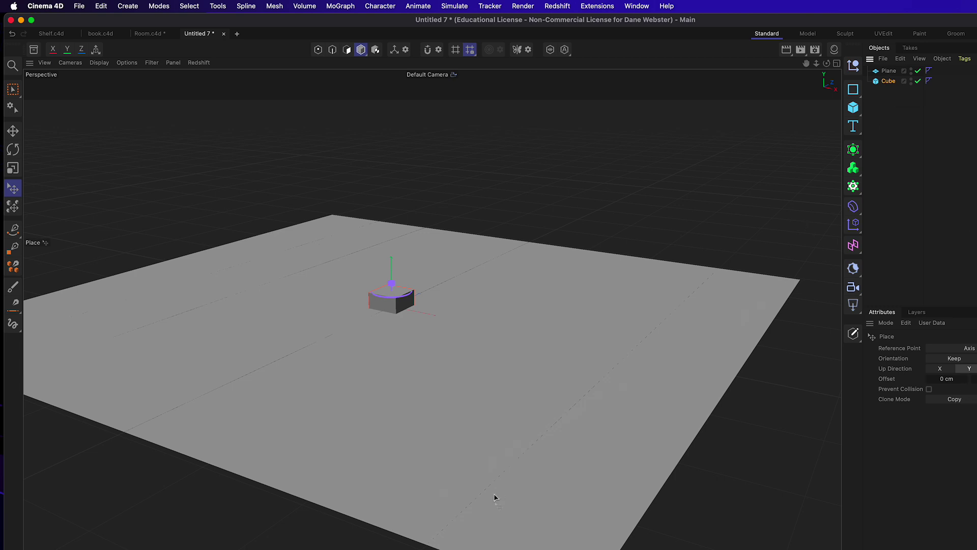
pyautogui.keyDown('ctrl'); pyautogui.moveTo(485, 269); pyautogui.dragTo(525, 270); pyautogui.keyUp('ctrl')
pyautogui.keyDown('ctrl'); pyautogui.click(635, 291); pyautogui.keyUp('ctrl')
pyautogui.moveTo(635, 291); pyautogui.dragTo(659, 301)
pyautogui.keyDown('ctrl'); pyautogui.click(635, 382); pyautogui.keyUp('ctrl')
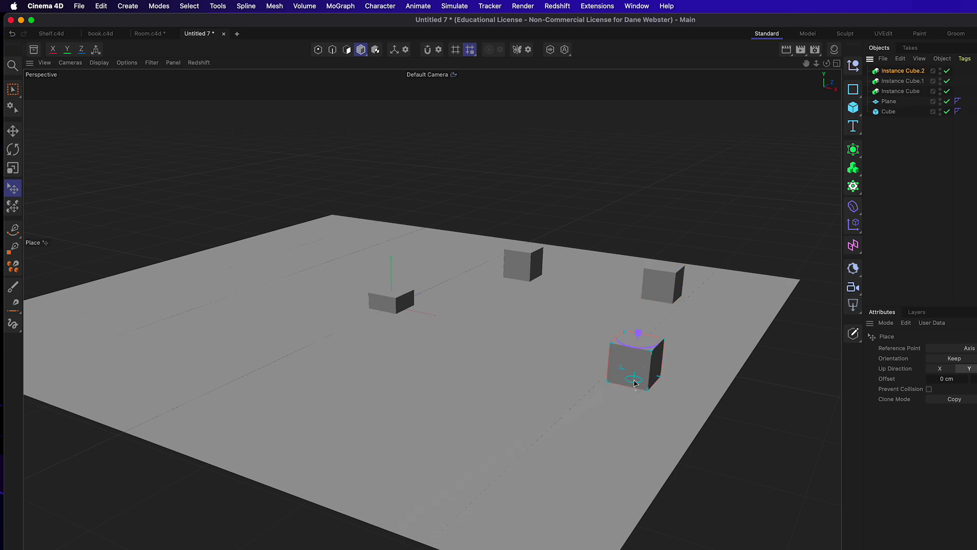
pyautogui.moveTo(634, 383); pyautogui.dragTo(645, 389)
pyautogui.keyDown('ctrl'); pyautogui.click(475, 410); pyautogui.keyUp('ctrl')
pyautogui.moveTo(475, 410); pyautogui.dragTo(405, 407)
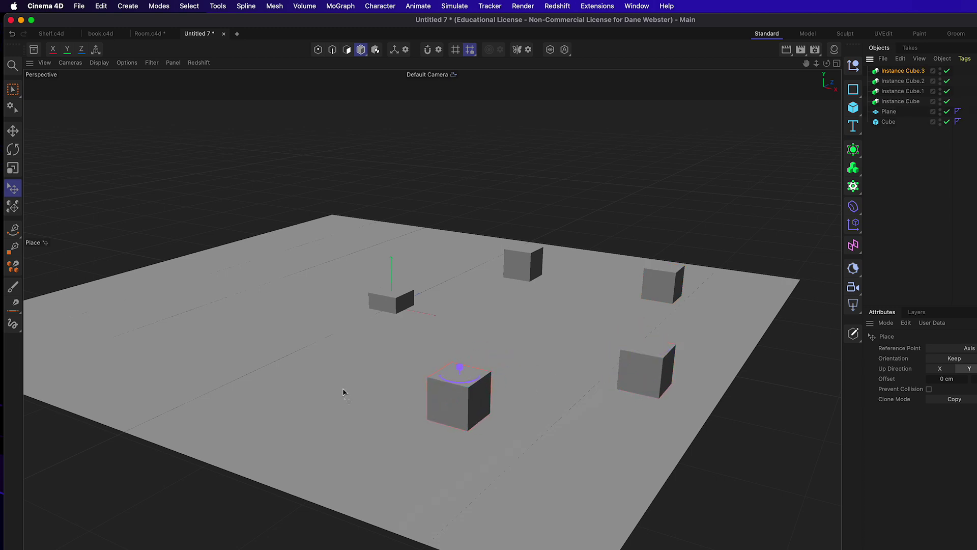
pyautogui.keyDown('ctrl'); pyautogui.click(274, 346); pyautogui.keyUp('ctrl')
pyautogui.moveTo(275, 346); pyautogui.dragTo(97, 332)
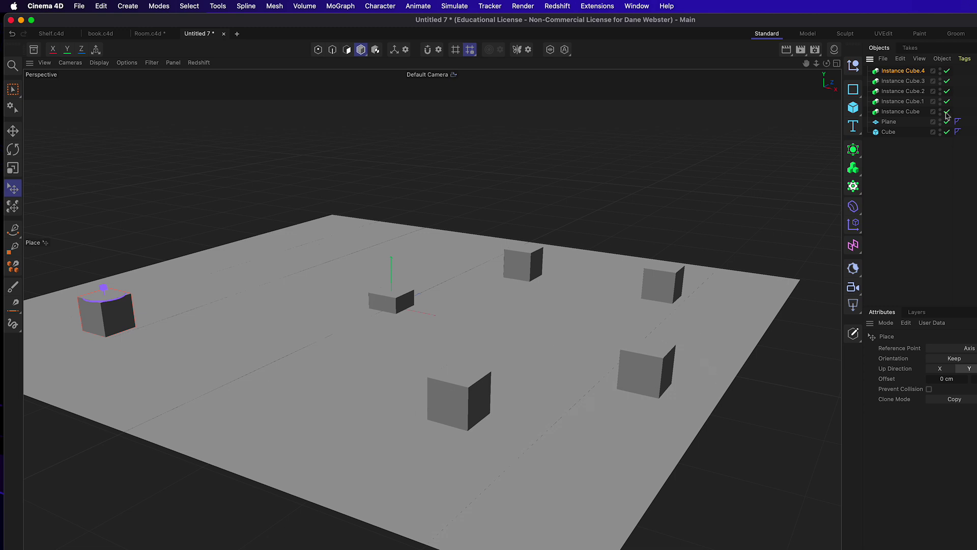
# - Try viewport solo on the original cube with the Move tool active, and turn solo off again
pyautogui.click(890, 134)
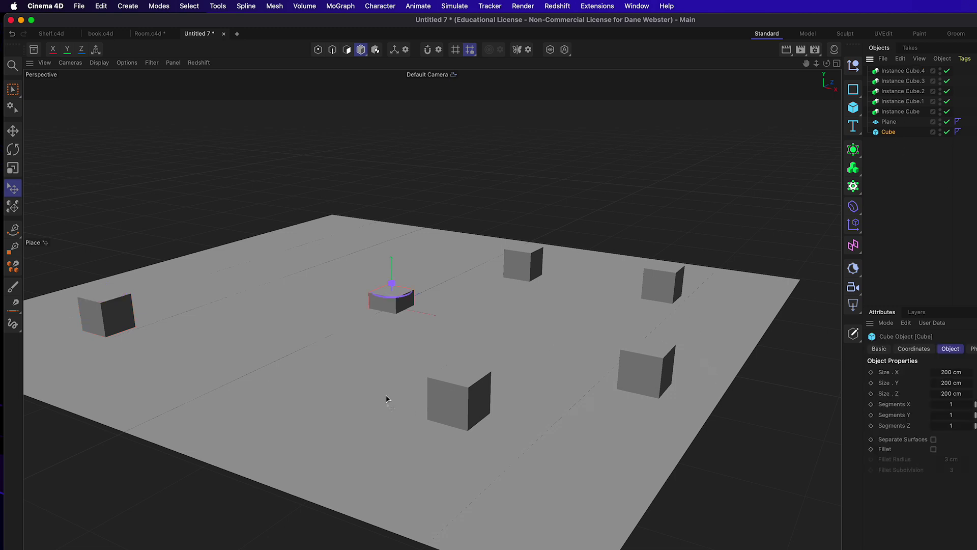
pyautogui.click(13, 134)
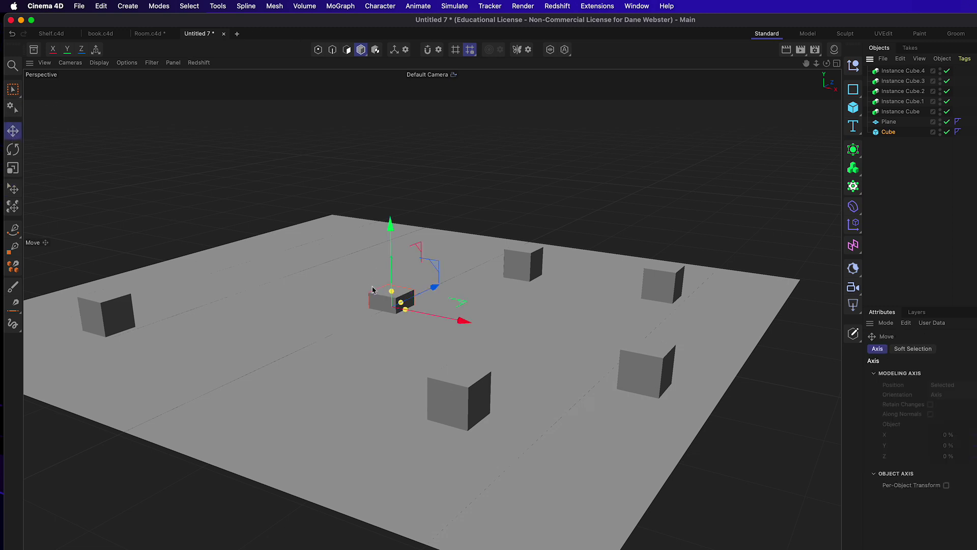
pyautogui.scroll(5, 372, 289)
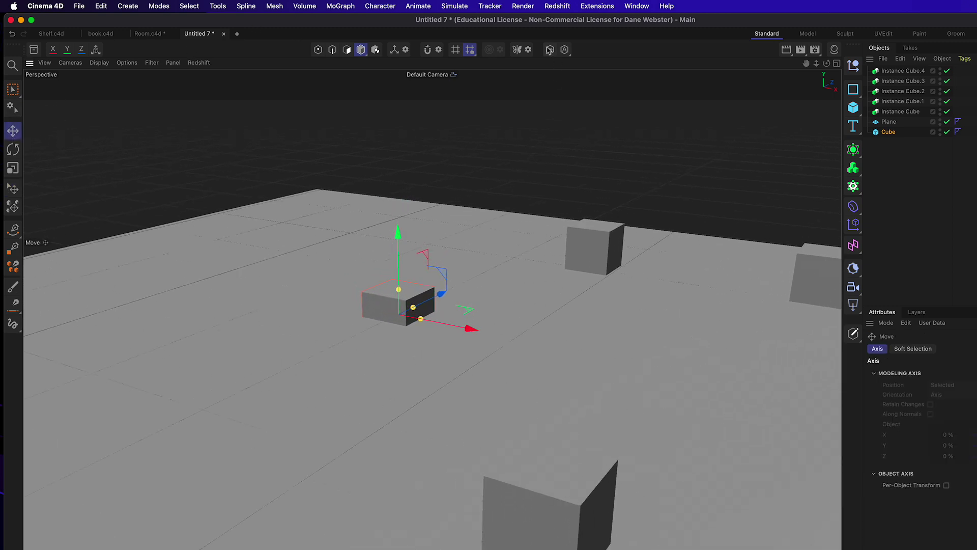
pyautogui.click(550, 50)
pyautogui.scroll(3, 377, 280)
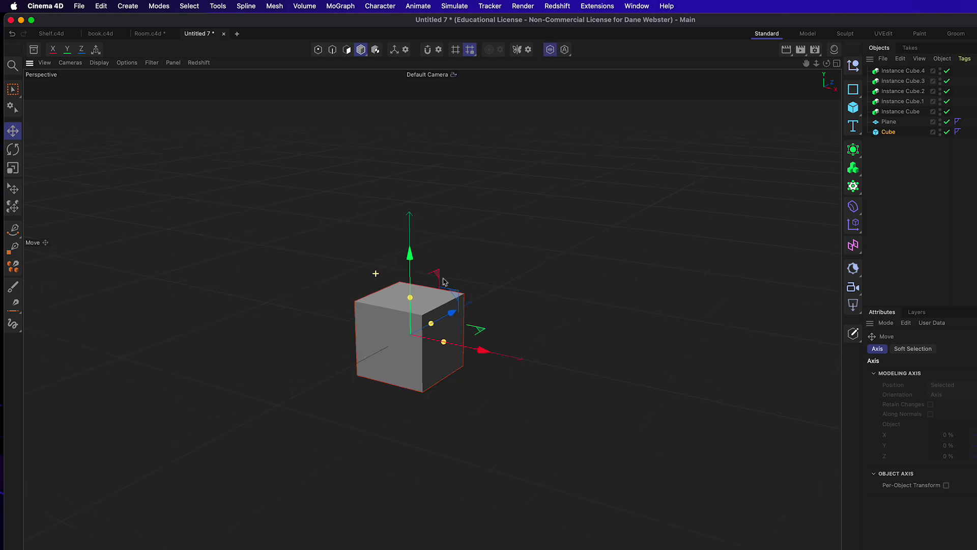
pyautogui.press('super+z')
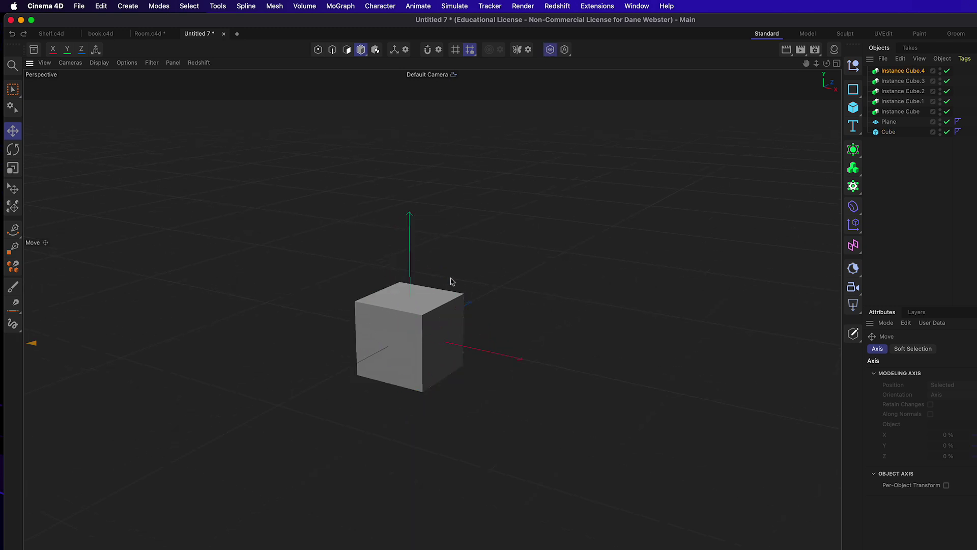
pyautogui.click(550, 50)
pyautogui.scroll(-5, 394, 353)
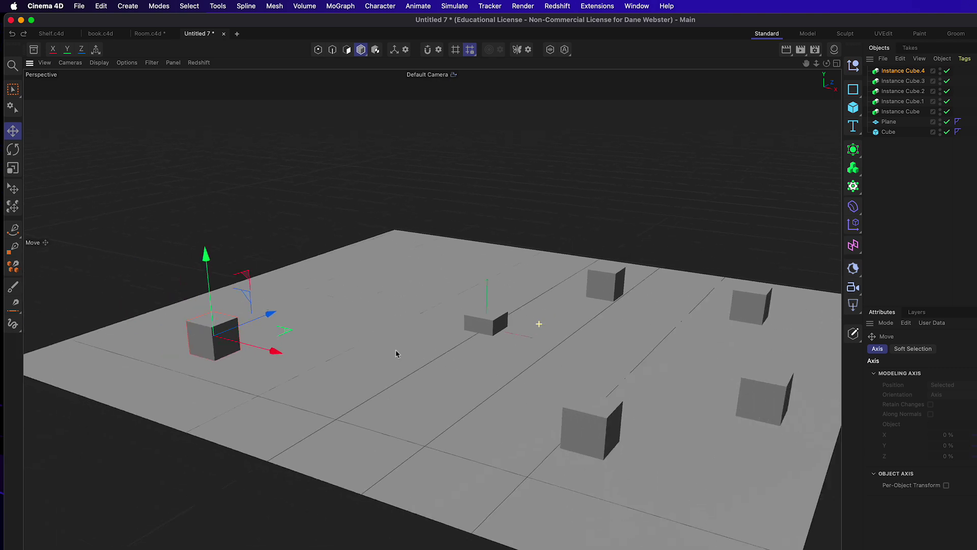
pyautogui.scroll(4, 466, 343)
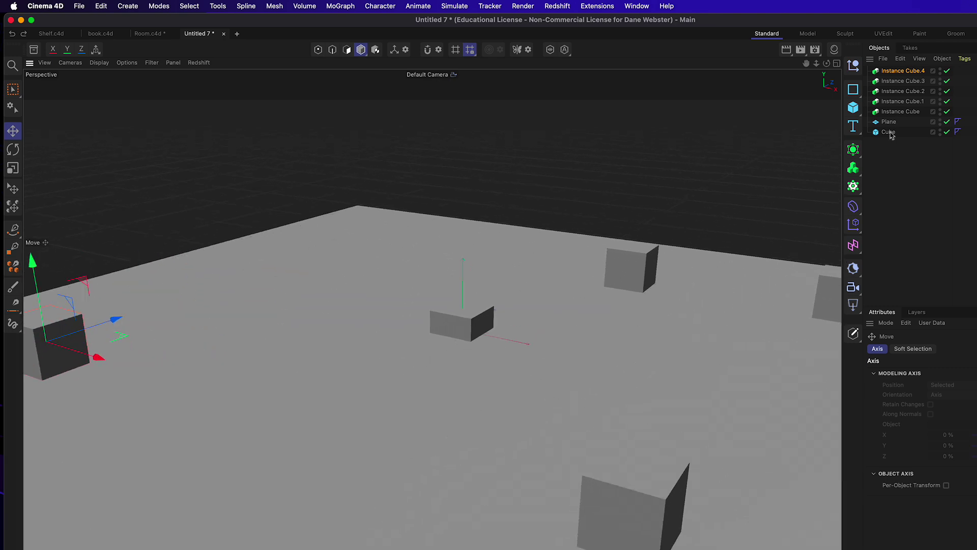
# - Raise the original cube along Y until it rests on top of the plane, and make it editable
pyautogui.click(888, 132)
pyautogui.moveTo(464, 253); pyautogui.dragTo(466, 219)
pyautogui.scroll(3, 465, 219)
pyautogui.press('c')
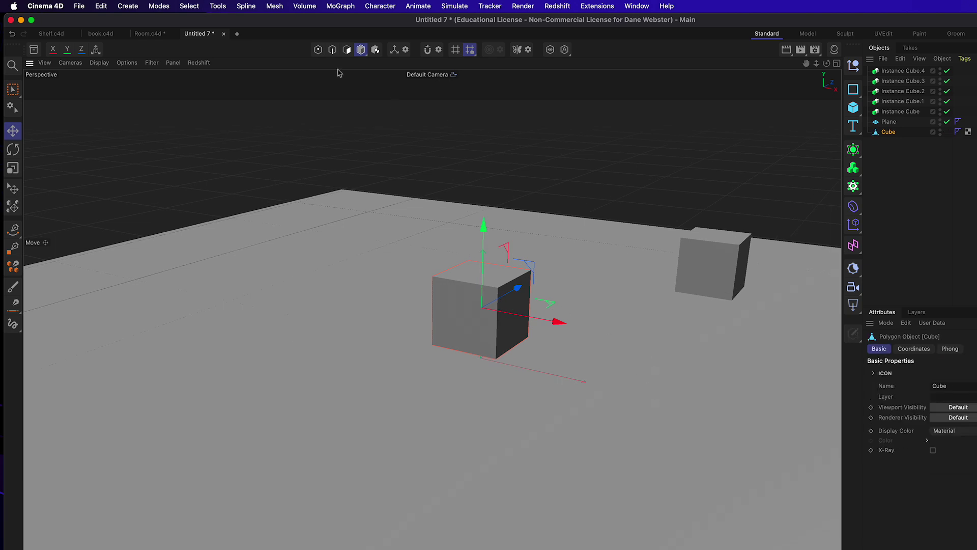
# - Inset and extrude the cube's top face into a smaller raised block, and sink an inset recess about 20 cm deep into it
pyautogui.click(346, 50)
pyautogui.click(490, 276)
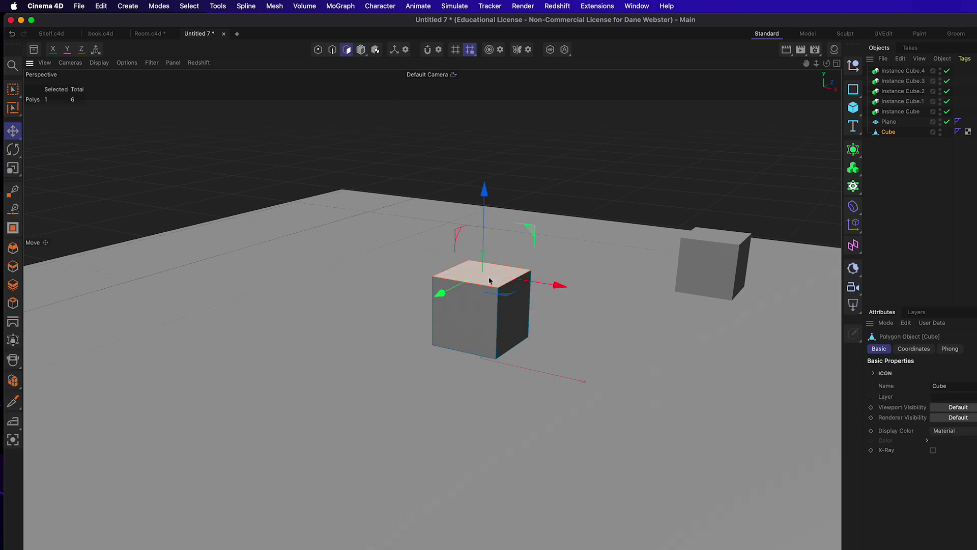
pyautogui.press('i')
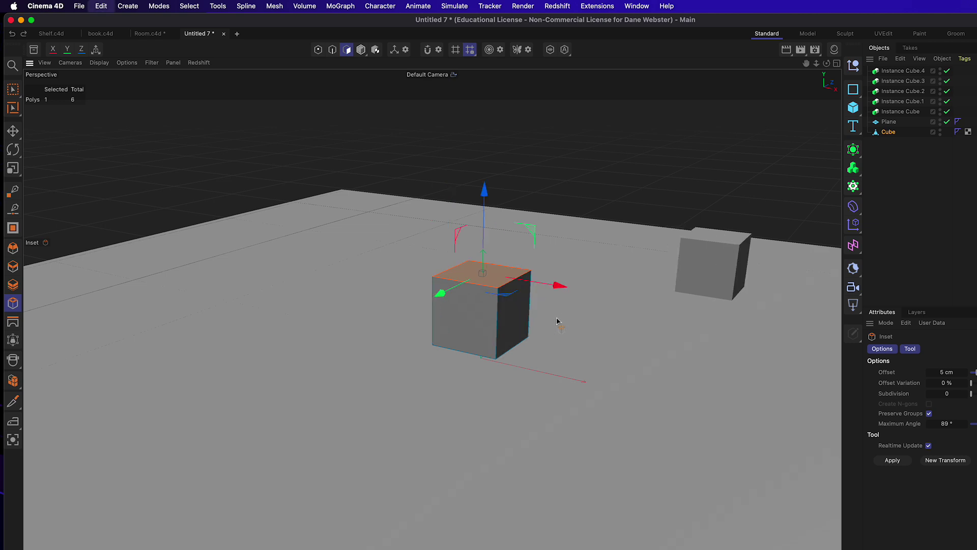
pyautogui.moveTo(487, 363); pyautogui.dragTo(598, 396)
pyautogui.press('d')
pyautogui.press('i')
pyautogui.press('d')
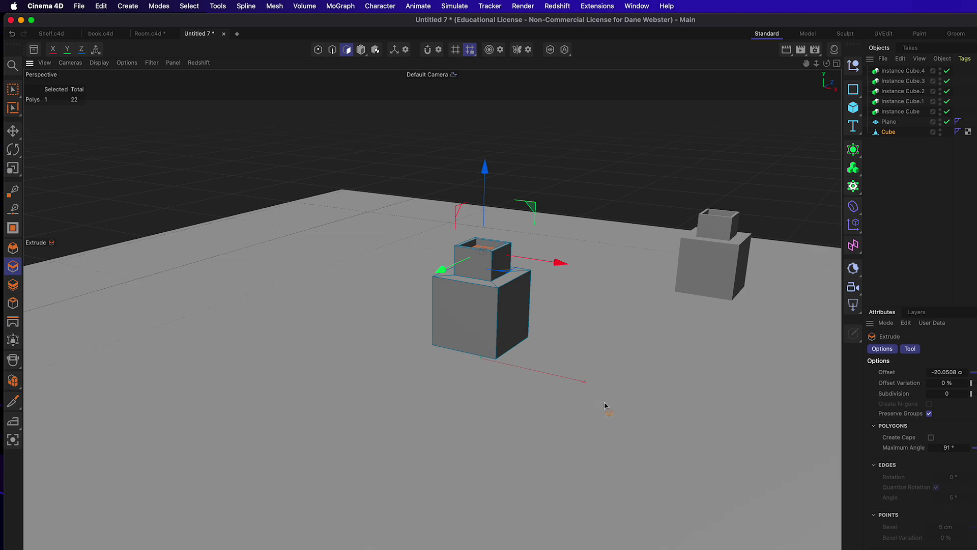
# - Inset the recessed face and extrude it upward about 167 cm into a central post
pyautogui.moveTo(643, 405); pyautogui.dragTo(578, 434)
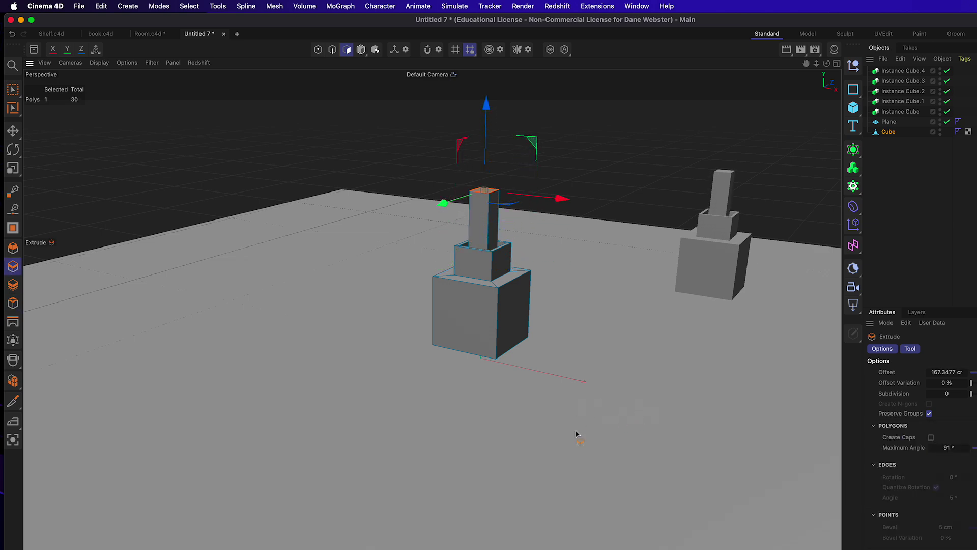
pyautogui.keyDown('alt'); pyautogui.moveTo(508, 360); pyautogui.dragTo(415, 372, button='right'); pyautogui.keyUp('alt')
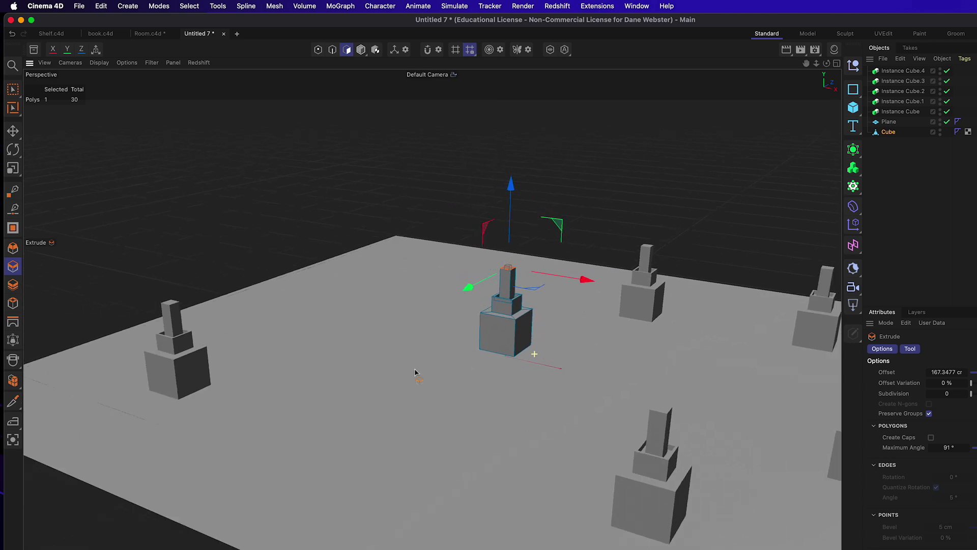
pyautogui.scroll(-2, 415, 372)
pyautogui.scroll(1, 742, 203)
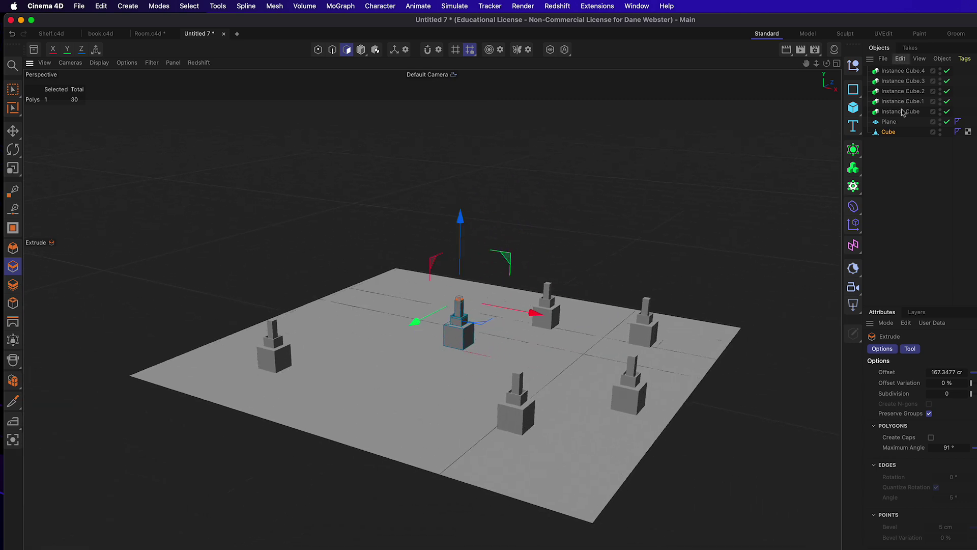
pyautogui.click(889, 134)
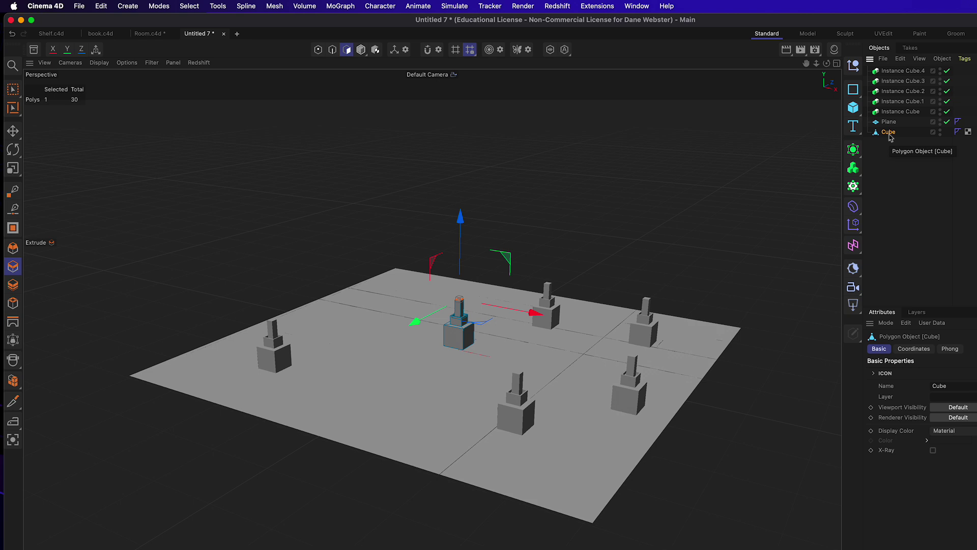
# - Start another new project
pyautogui.click(237, 33)
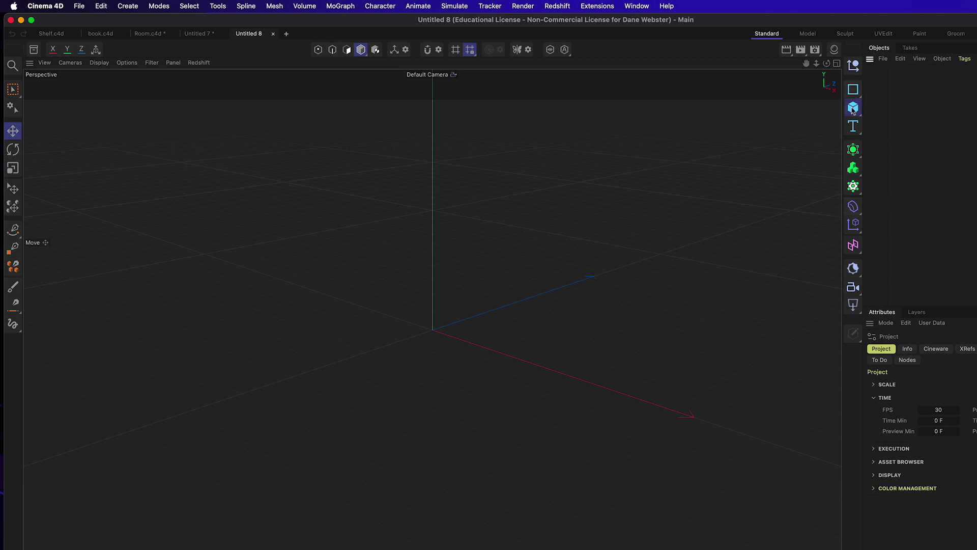
pyautogui.click(853, 108)
pyautogui.click(963, 161)
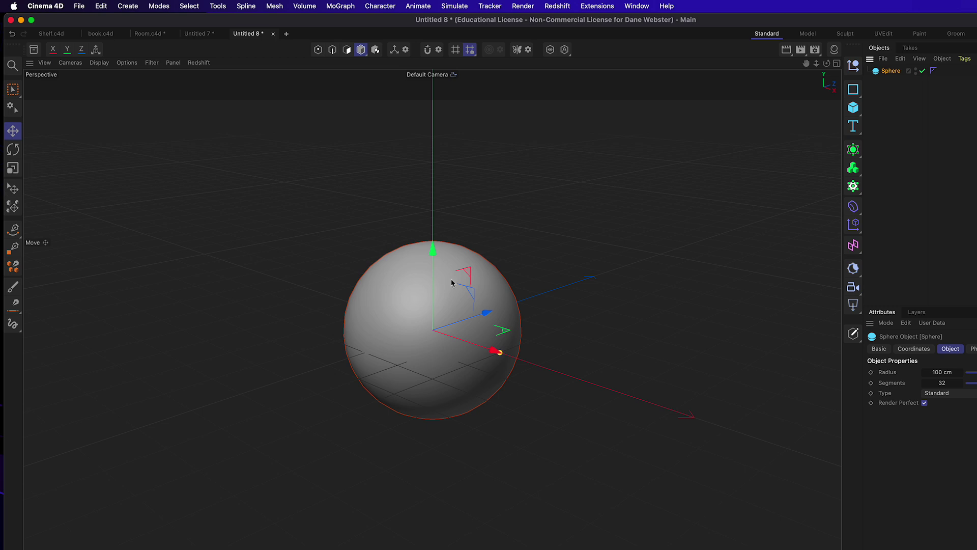
pyautogui.scroll(-3, 451, 283)
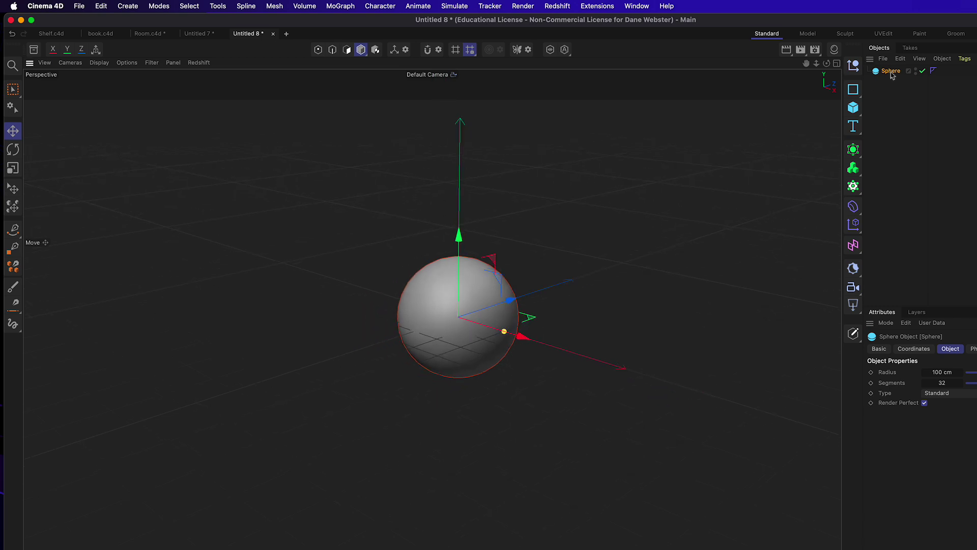
pyautogui.press('Delete')
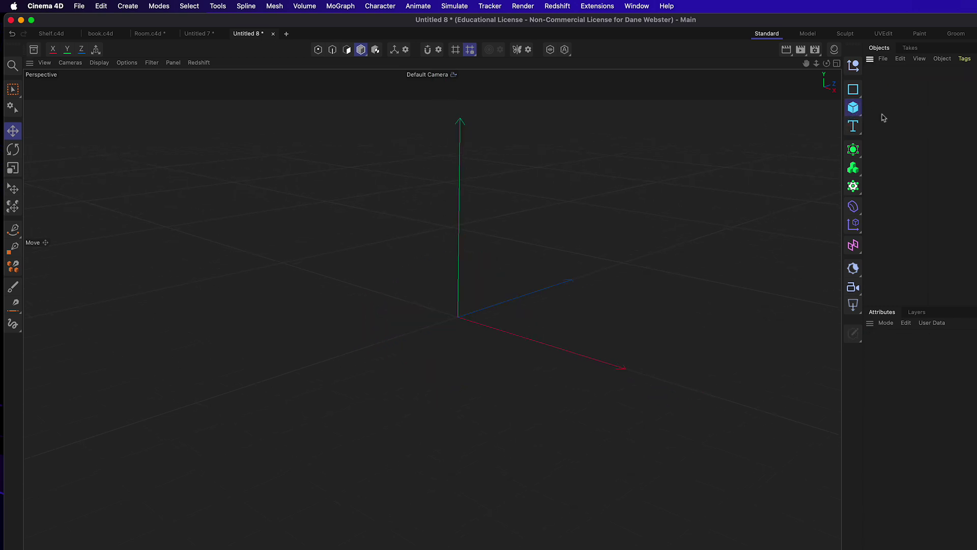
# - Add a cylinder with 6 rotation segments and make it editable
pyautogui.click(853, 108)
pyautogui.click(959, 124)
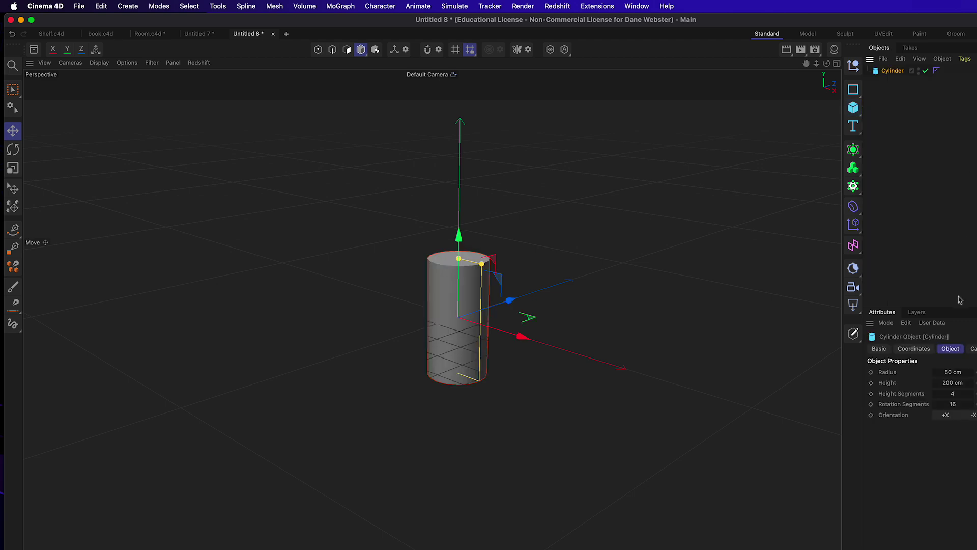
pyautogui.click(954, 404)
pyautogui.write('6')
pyautogui.press('Return')
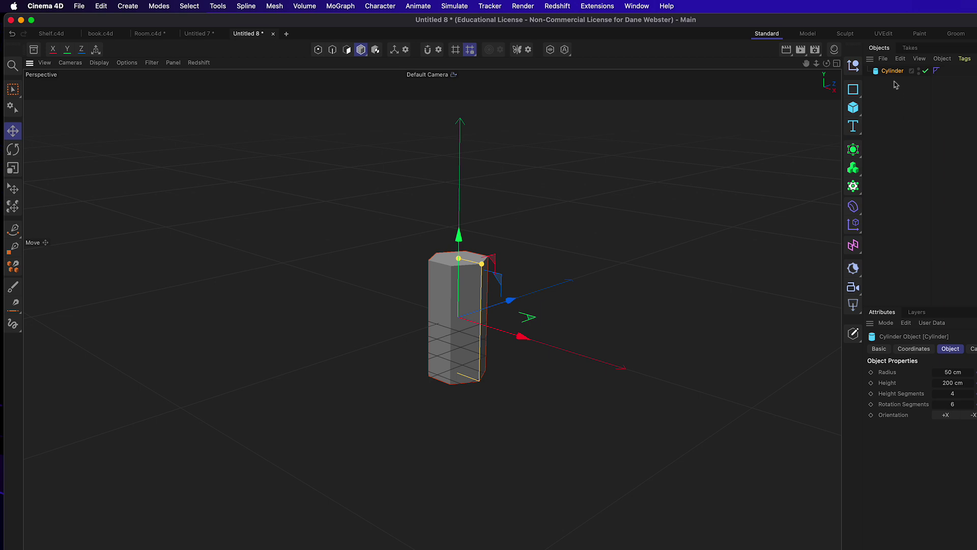
pyautogui.press('c')
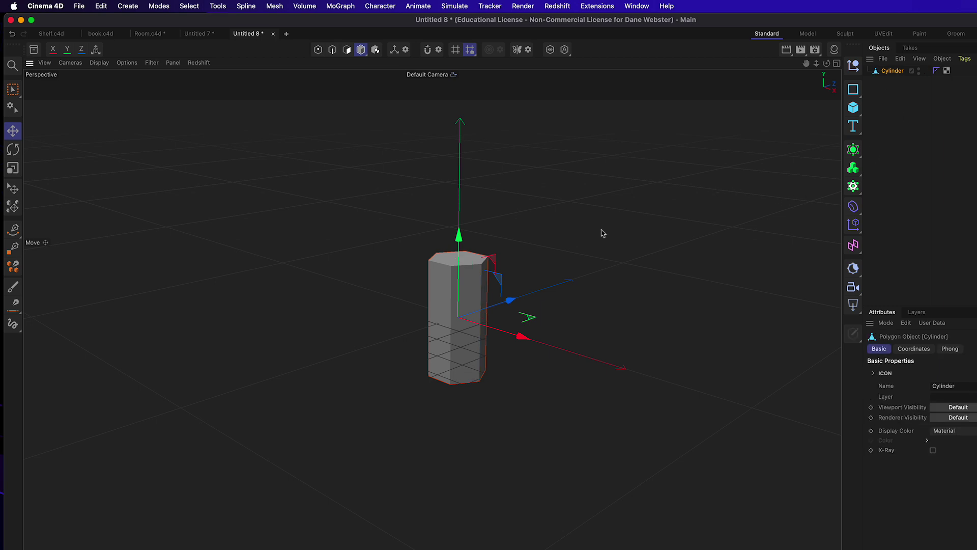
# - Select three alternating side faces around the cylinder's upper middle and extrude them outward into arms
pyautogui.scroll(3, 485, 284)
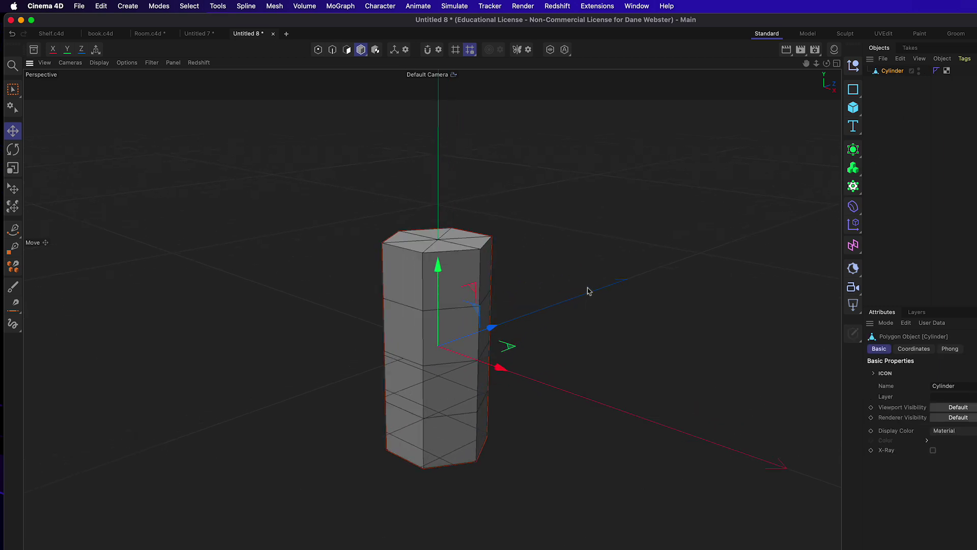
pyautogui.click(346, 50)
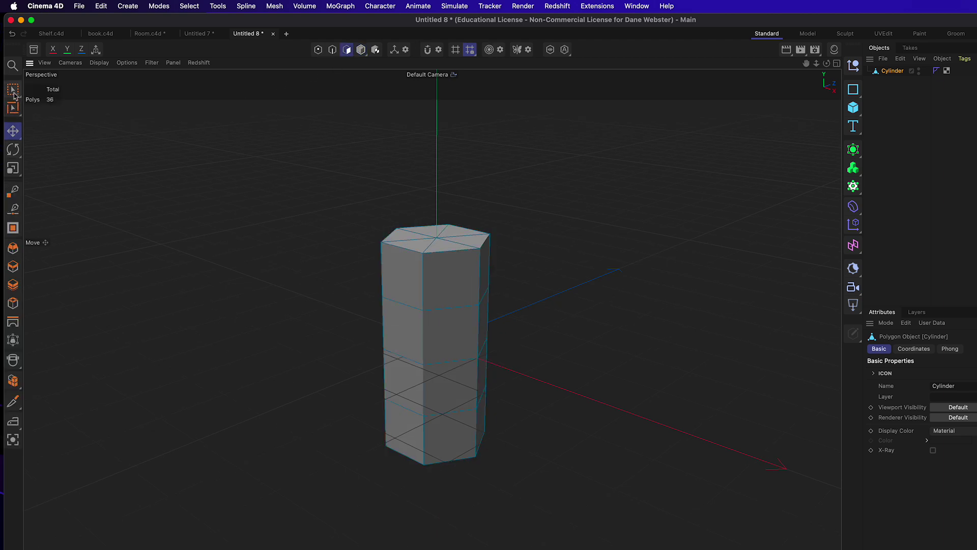
pyautogui.click(13, 130)
pyautogui.click(451, 323)
pyautogui.click(451, 323)
pyautogui.keyDown('alt'); pyautogui.moveTo(450, 323); pyautogui.dragTo(530, 386); pyautogui.keyUp('alt')
pyautogui.keyDown('alt'); pyautogui.moveTo(618, 376); pyautogui.dragTo(381, 365); pyautogui.keyUp('alt')
pyautogui.keyDown('shift'); pyautogui.click(381, 364); pyautogui.keyUp('shift')
pyautogui.keyDown('alt'); pyautogui.moveTo(490, 371); pyautogui.dragTo(412, 436); pyautogui.keyUp('alt')
pyautogui.press('d')
pyautogui.moveTo(479, 464); pyautogui.dragTo(513, 463)
# - Inset the three arm ends by about 8.4 cm and extrude them inward about 14 cm
pyautogui.press('i')
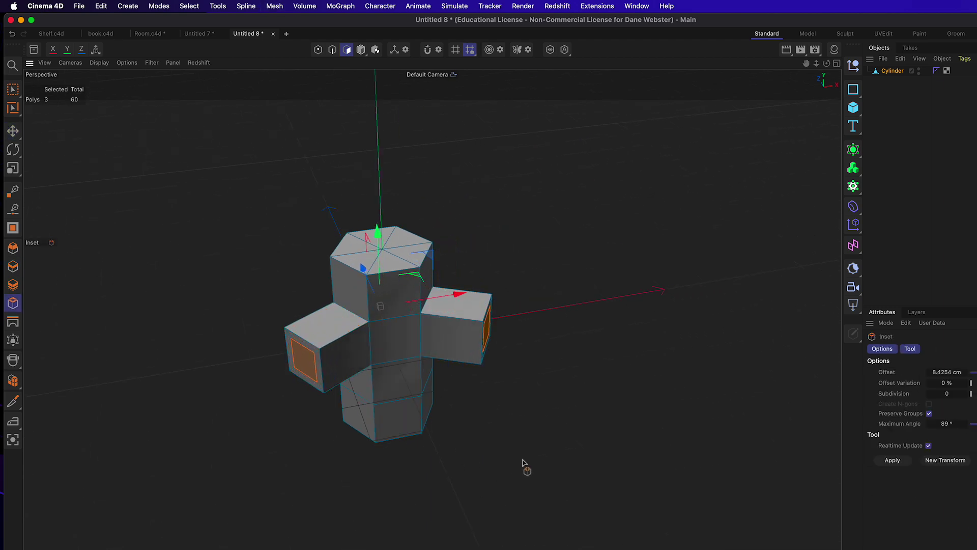
pyautogui.press('d')
pyautogui.moveTo(604, 475); pyautogui.dragTo(600, 472)
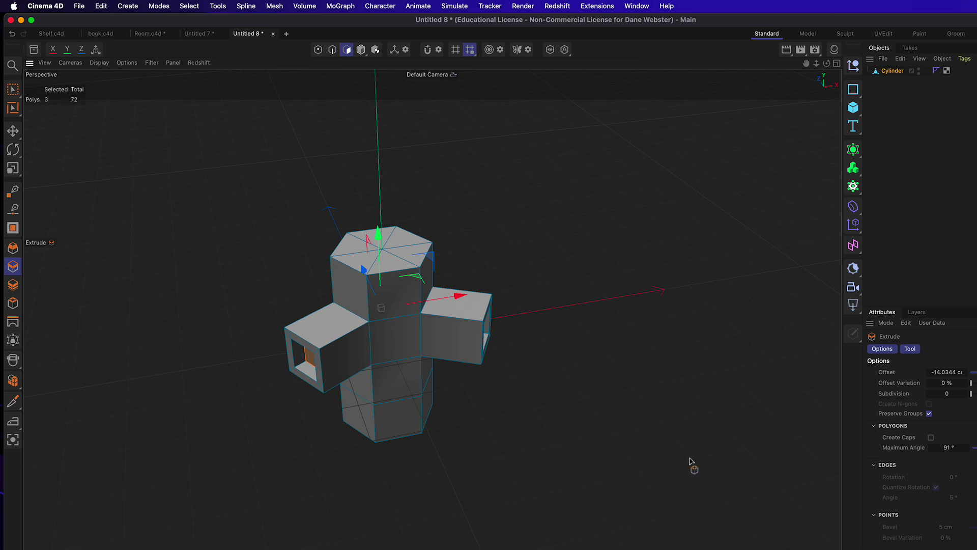
# - Inset the three recessed faces again and extrude them outward into thin rods protruding from the arms
pyautogui.press('i')
pyautogui.press('d')
pyautogui.moveTo(670, 463); pyautogui.dragTo(671, 460)
pyautogui.keyDown('alt'); pyautogui.moveTo(584, 442); pyautogui.dragTo(489, 371); pyautogui.keyUp('alt')
pyautogui.click(13, 133)
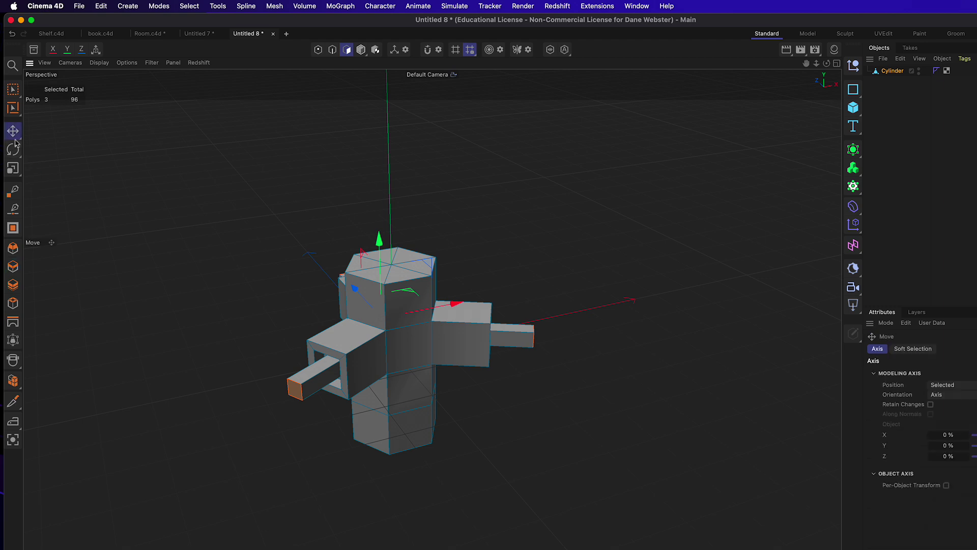
pyautogui.click(289, 163)
# - Return to Model mode and copy the finished cylinder into the Untitled 7 project with the cube instances
pyautogui.click(887, 75)
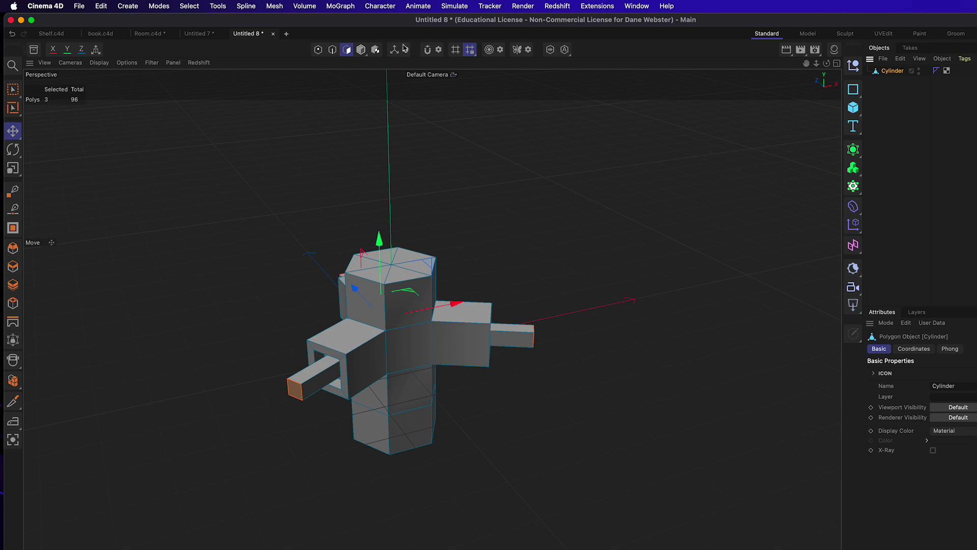
pyautogui.click(361, 49)
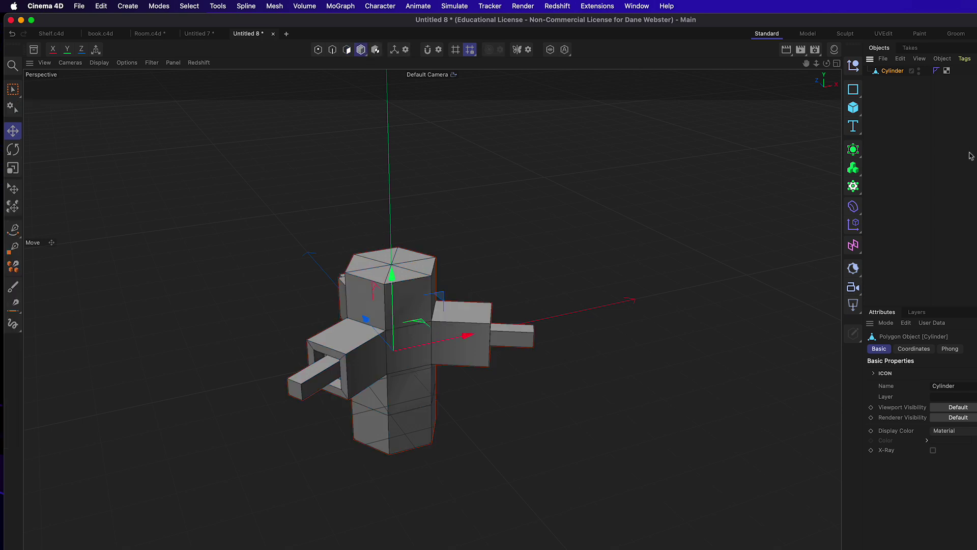
pyautogui.click(905, 102)
pyautogui.click(898, 73)
pyautogui.click(201, 36)
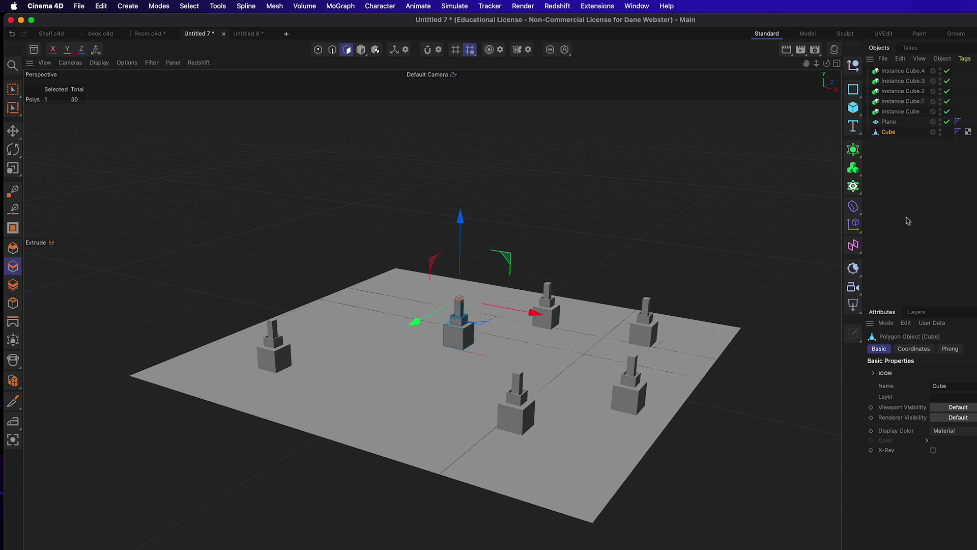
pyautogui.click(892, 159)
pyautogui.click(888, 131)
pyautogui.click(908, 184)
pyautogui.press('super+z')
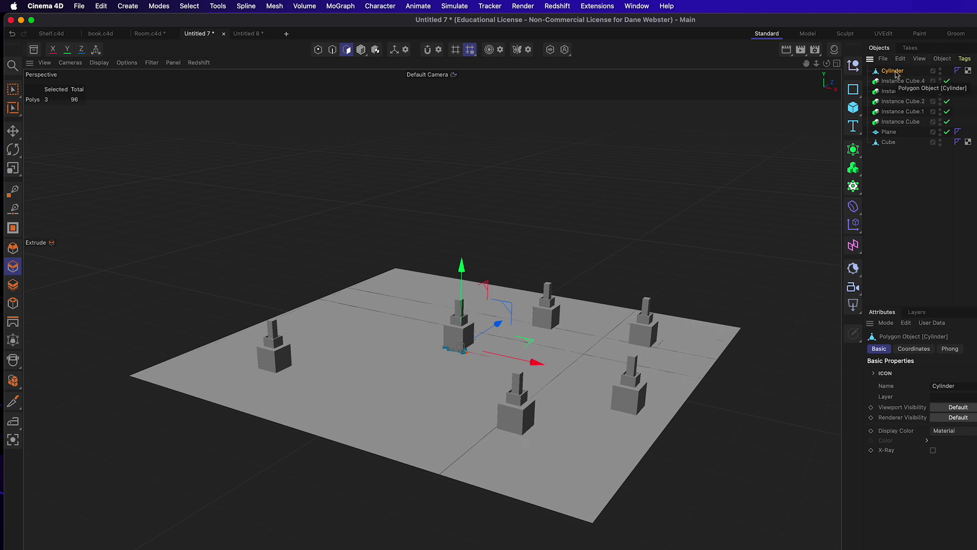
pyautogui.click(13, 131)
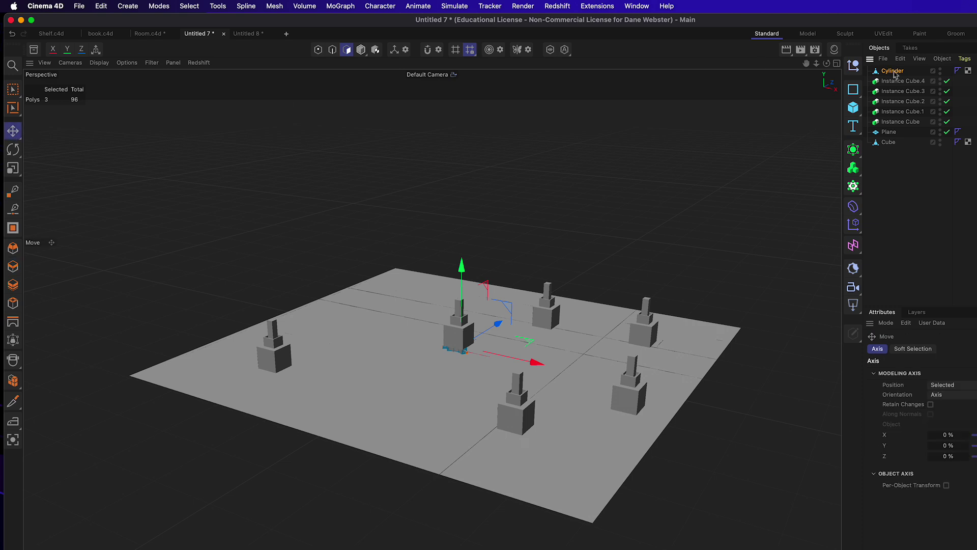
# - Set the reference object of all five cube instances to the Cylinder
pyautogui.click(889, 143)
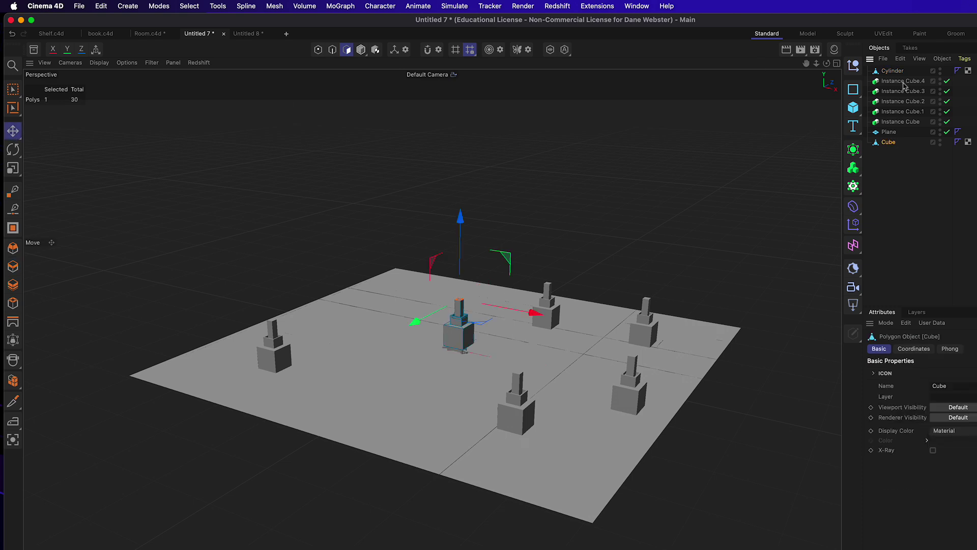
pyautogui.click(904, 82)
pyautogui.keyDown('shift'); pyautogui.click(896, 123); pyautogui.keyUp('shift')
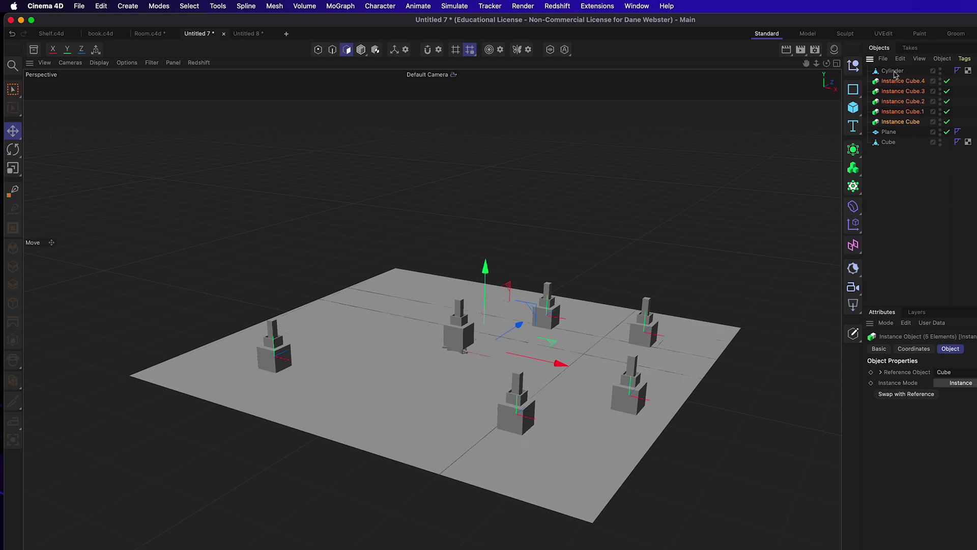
pyautogui.moveTo(895, 74); pyautogui.dragTo(967, 373)
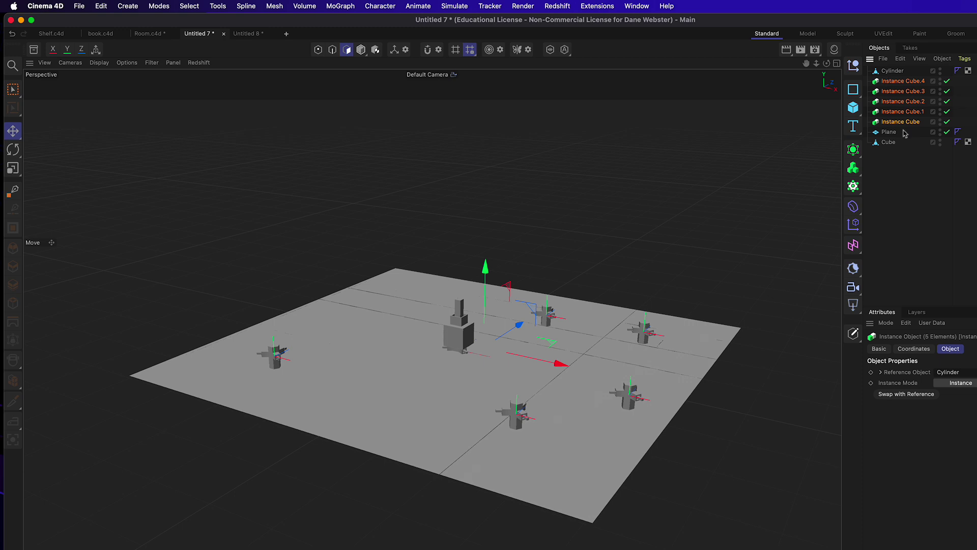
# - Hide the original Cube in both the viewport and the render so that only the Cylinder and its instances show
pyautogui.click(895, 74)
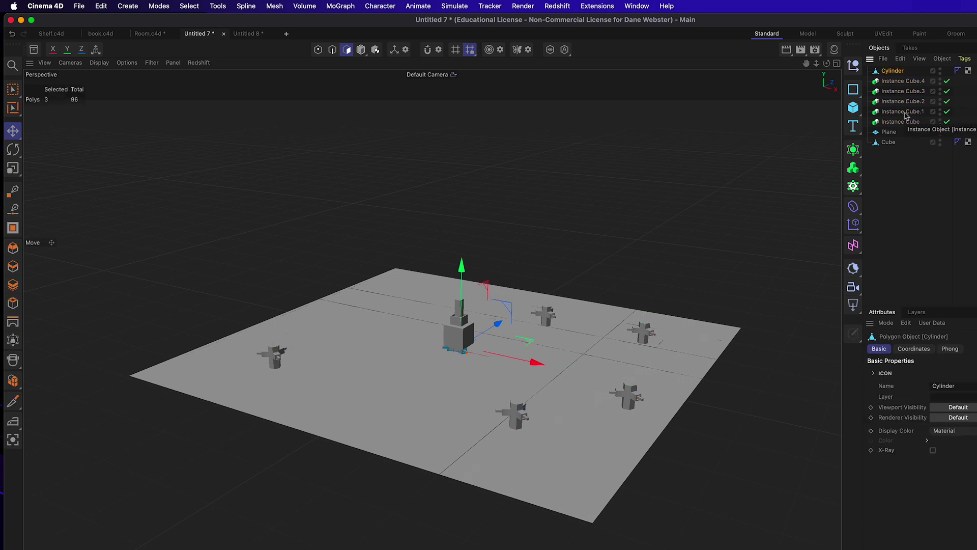
pyautogui.click(941, 140)
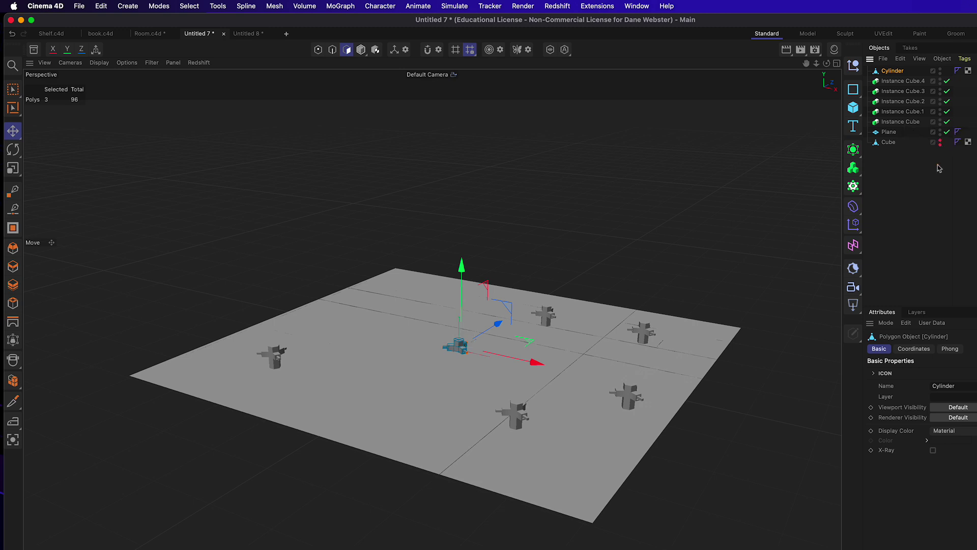
pyautogui.keyDown('alt'); pyautogui.moveTo(564, 407); pyautogui.dragTo(554, 382); pyautogui.keyUp('alt')
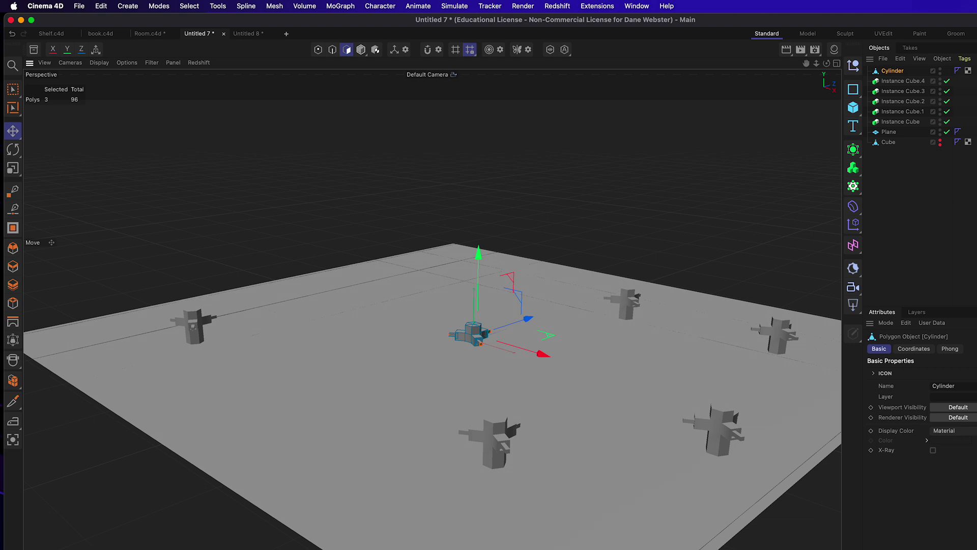
# - Set the reference object of all five cube instances back to the Cube and restore the Cube's viewport and render visibility
pyautogui.click(900, 81)
pyautogui.keyDown('shift'); pyautogui.click(899, 121); pyautogui.keyUp('shift')
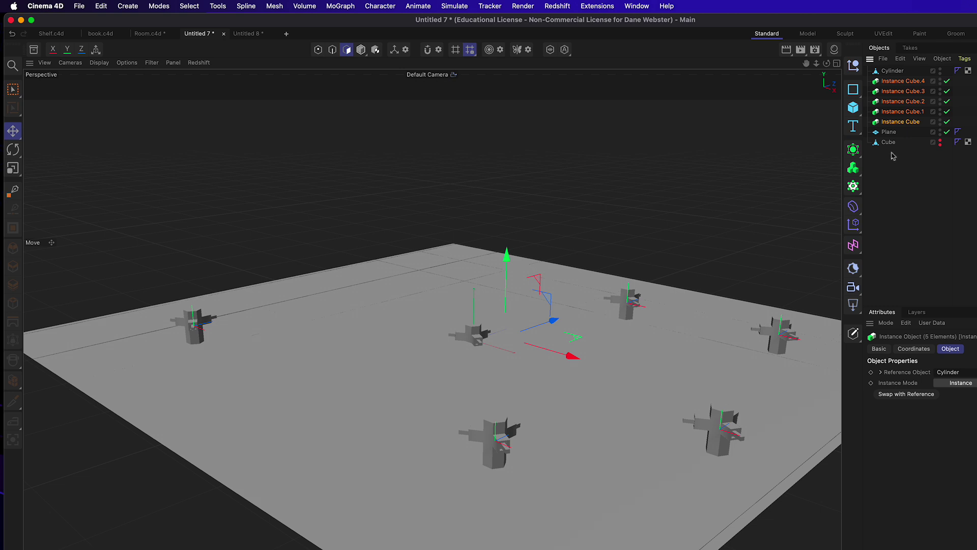
pyautogui.moveTo(893, 146); pyautogui.dragTo(972, 374)
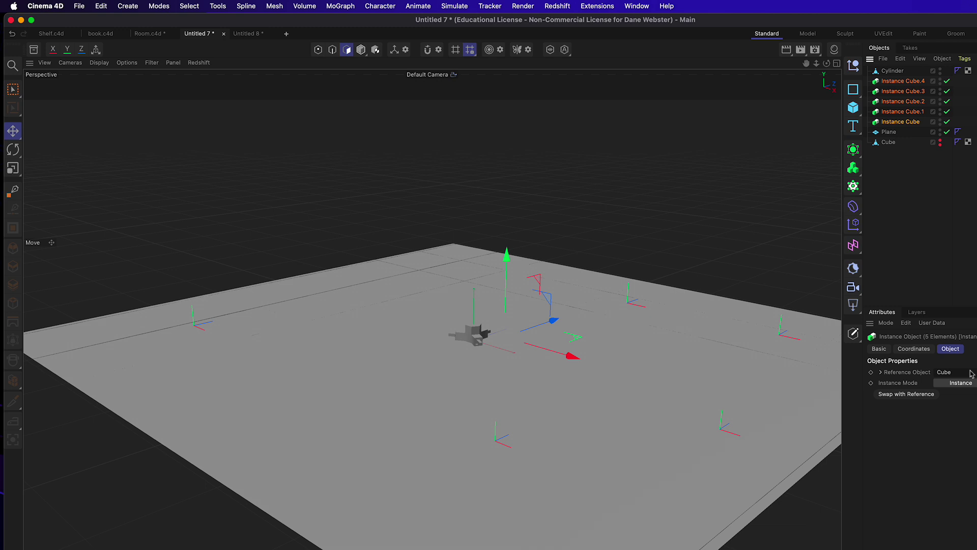
pyautogui.click(940, 143)
pyautogui.click(939, 145)
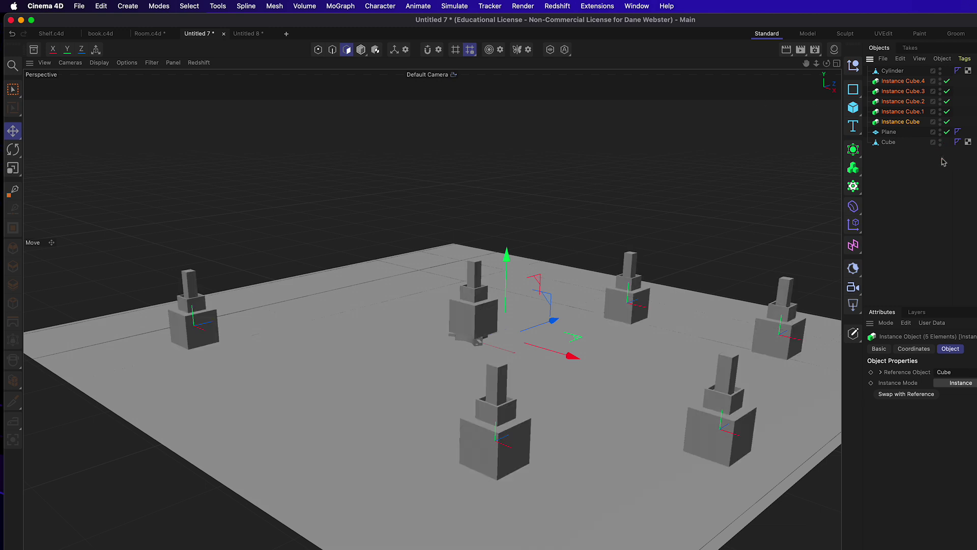